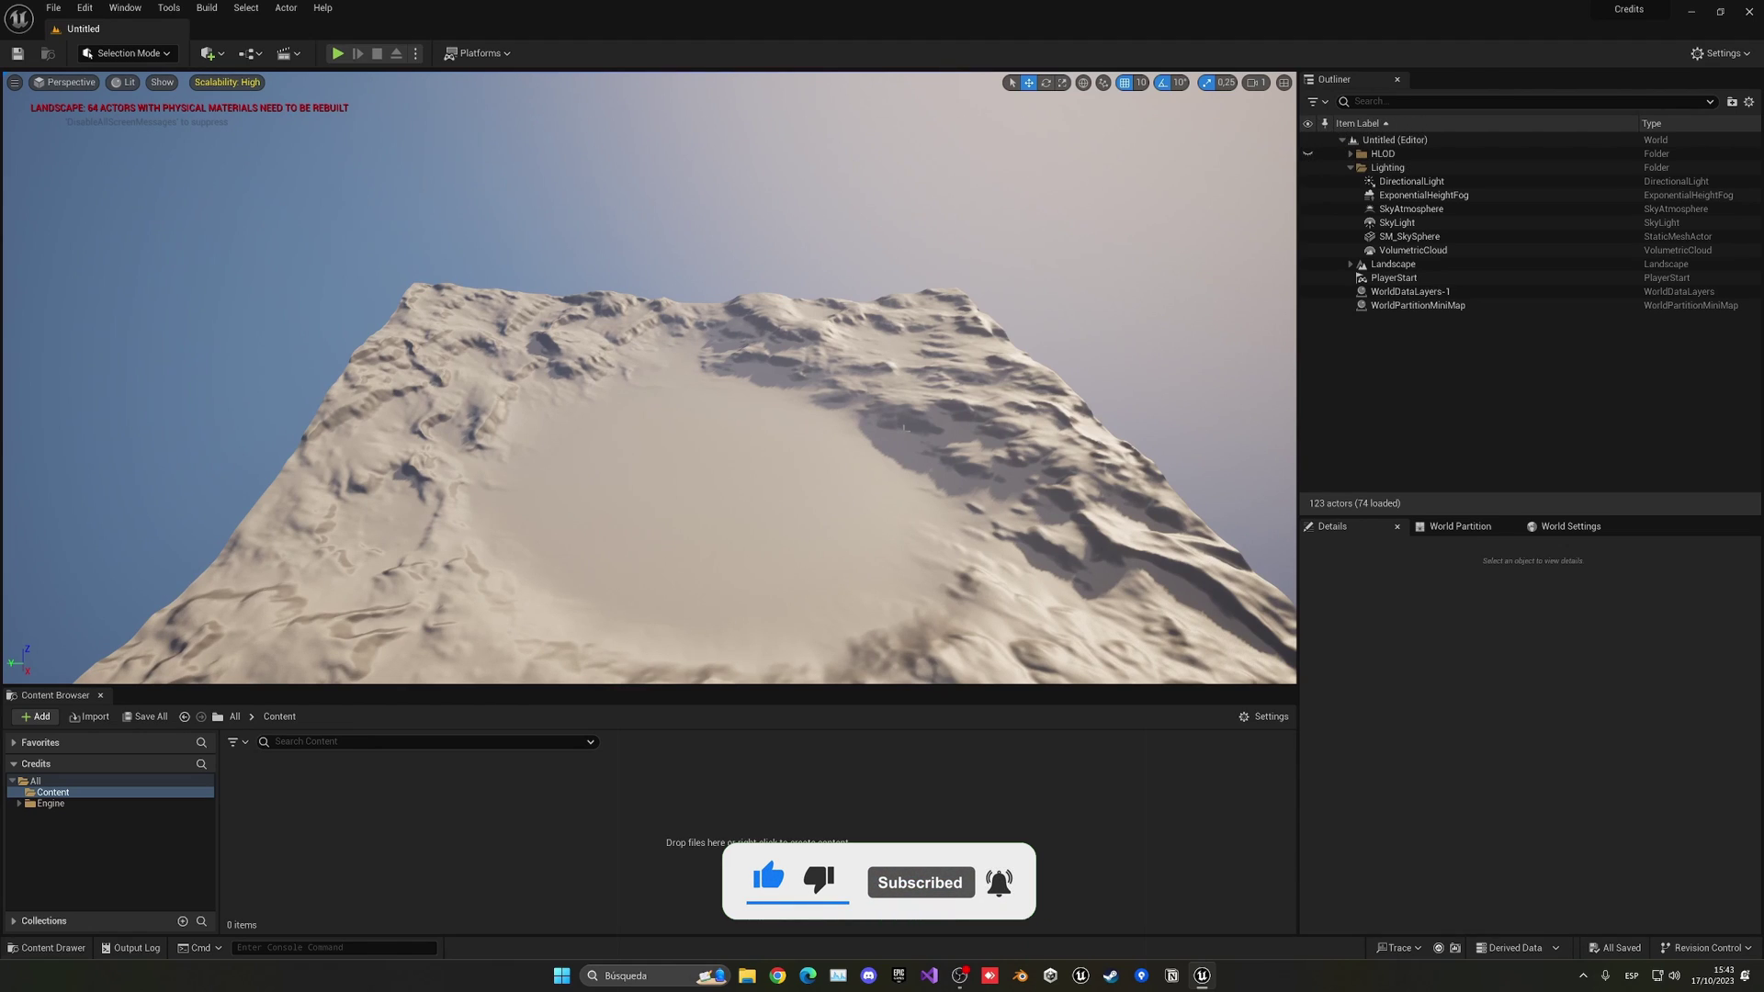
# Create a new User Widget blueprint in the Content folder named WB_Credits
pyautogui.rightClick(280, 809)
pyautogui.moveTo(326, 790)
pyautogui.click(520, 917)
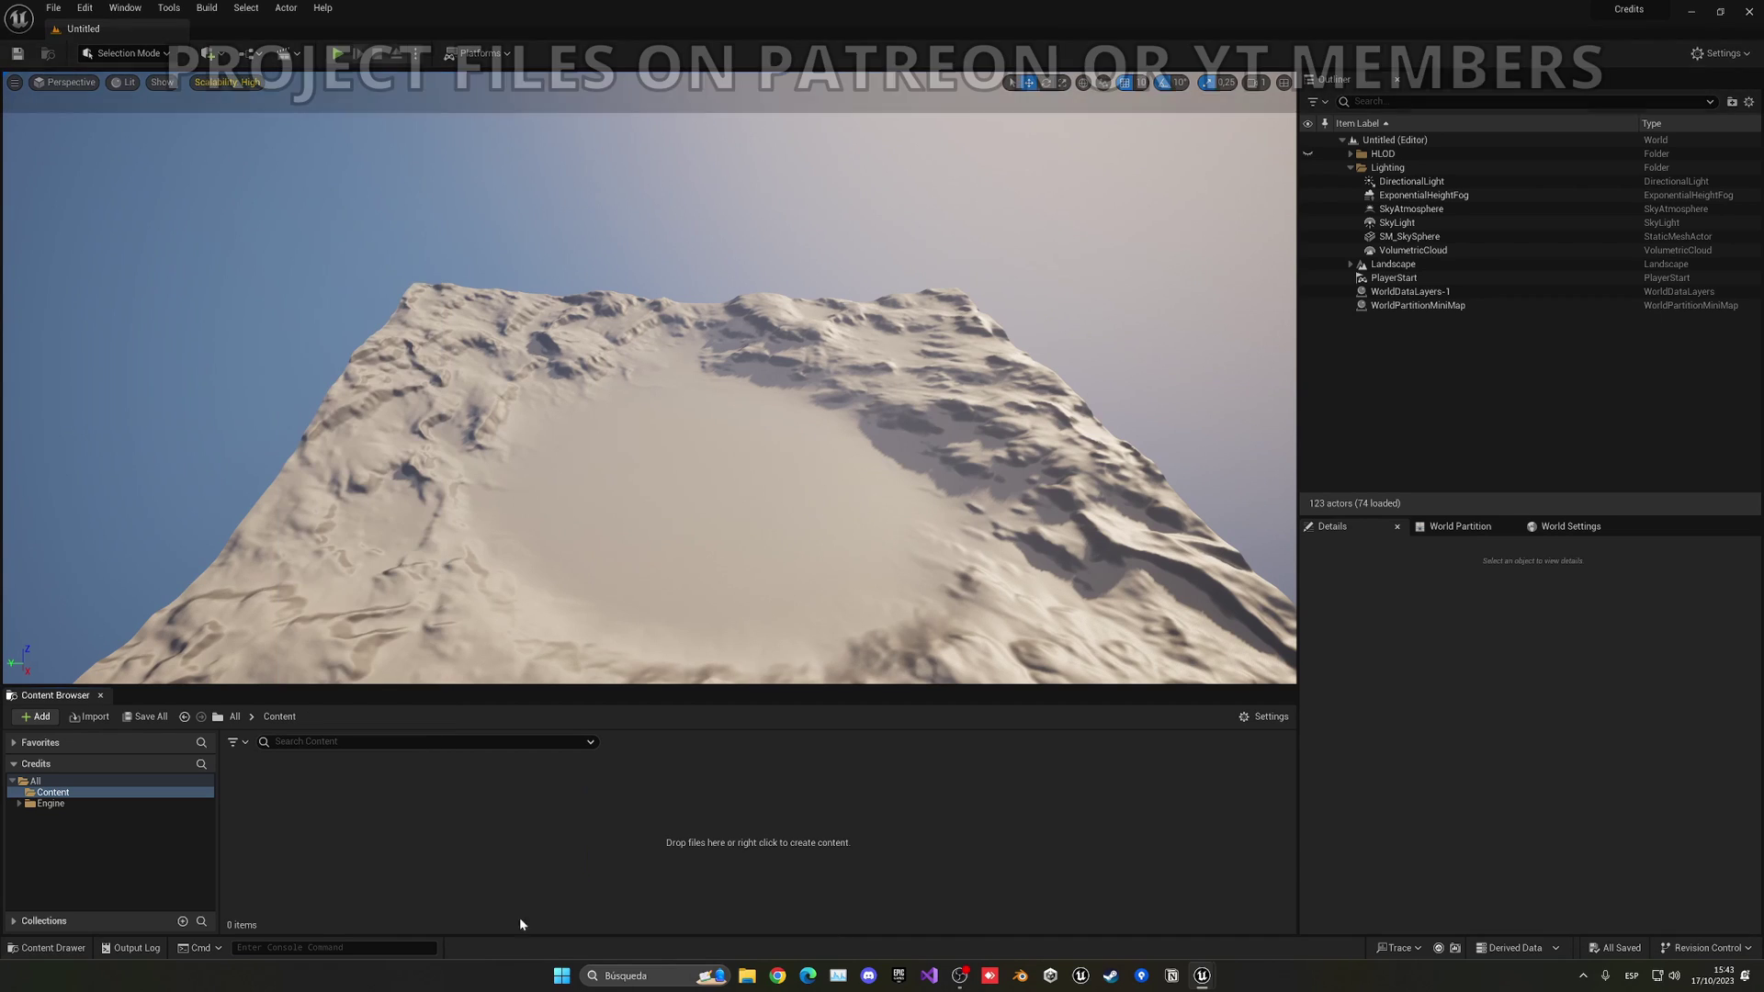
pyautogui.click(724, 390)
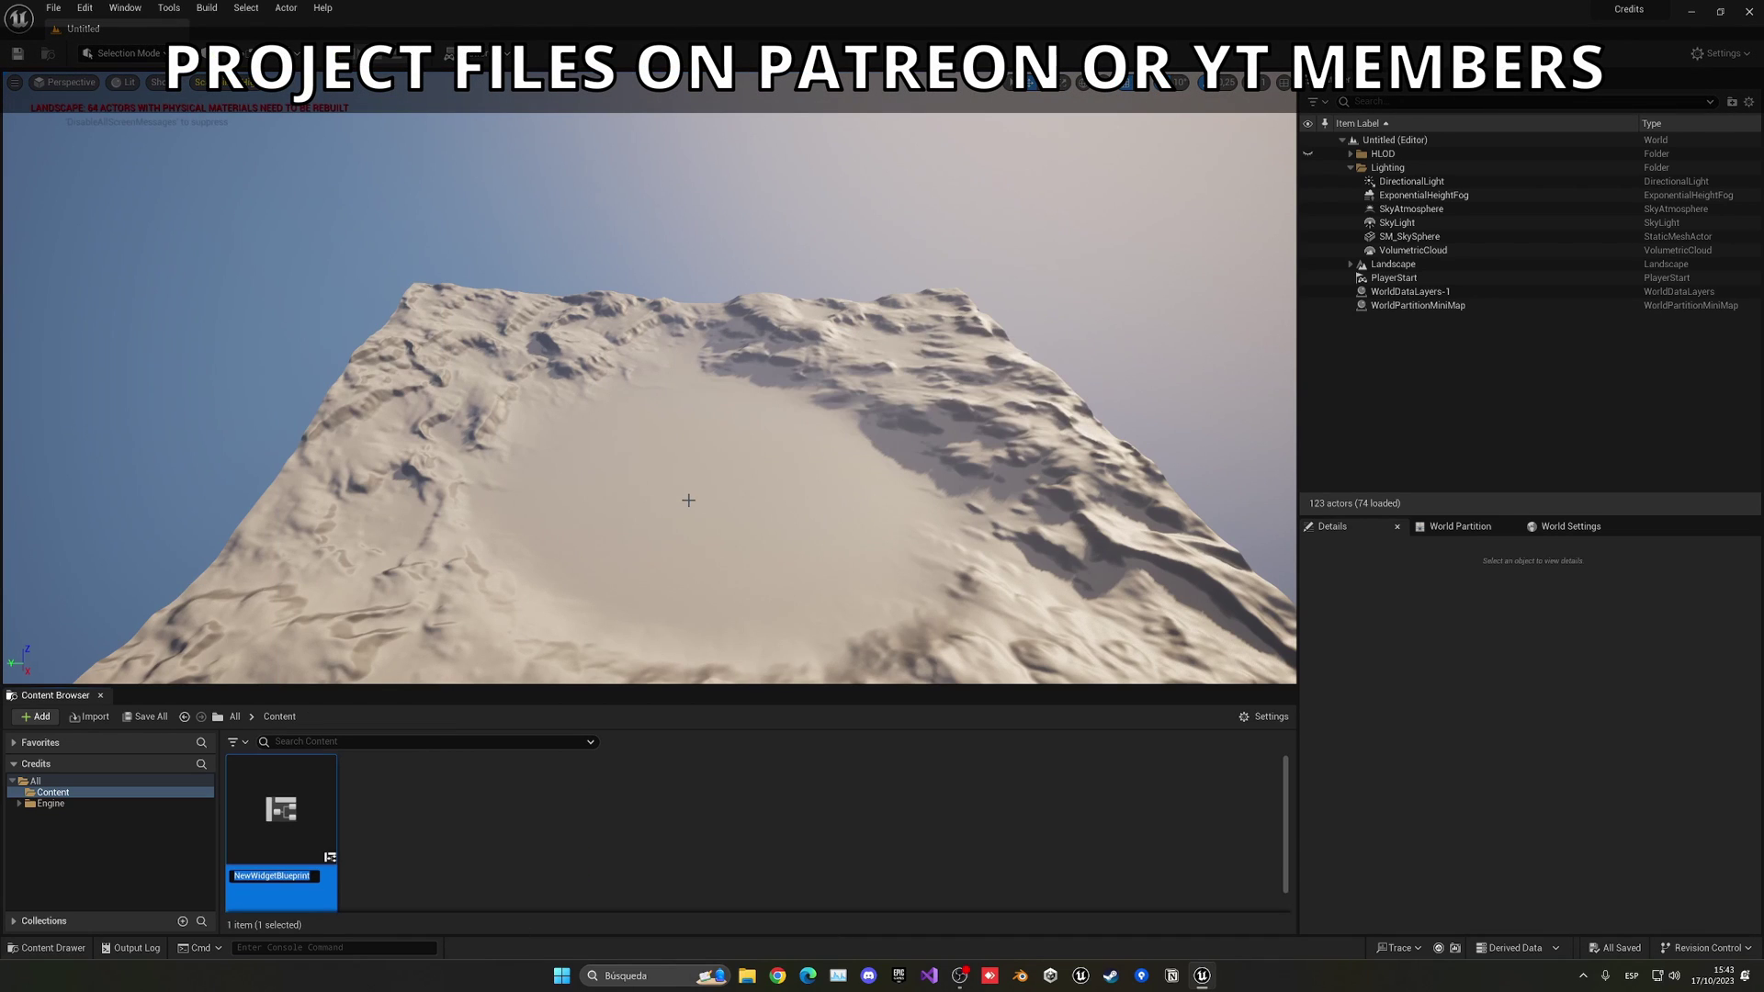
pyautogui.write('WB')
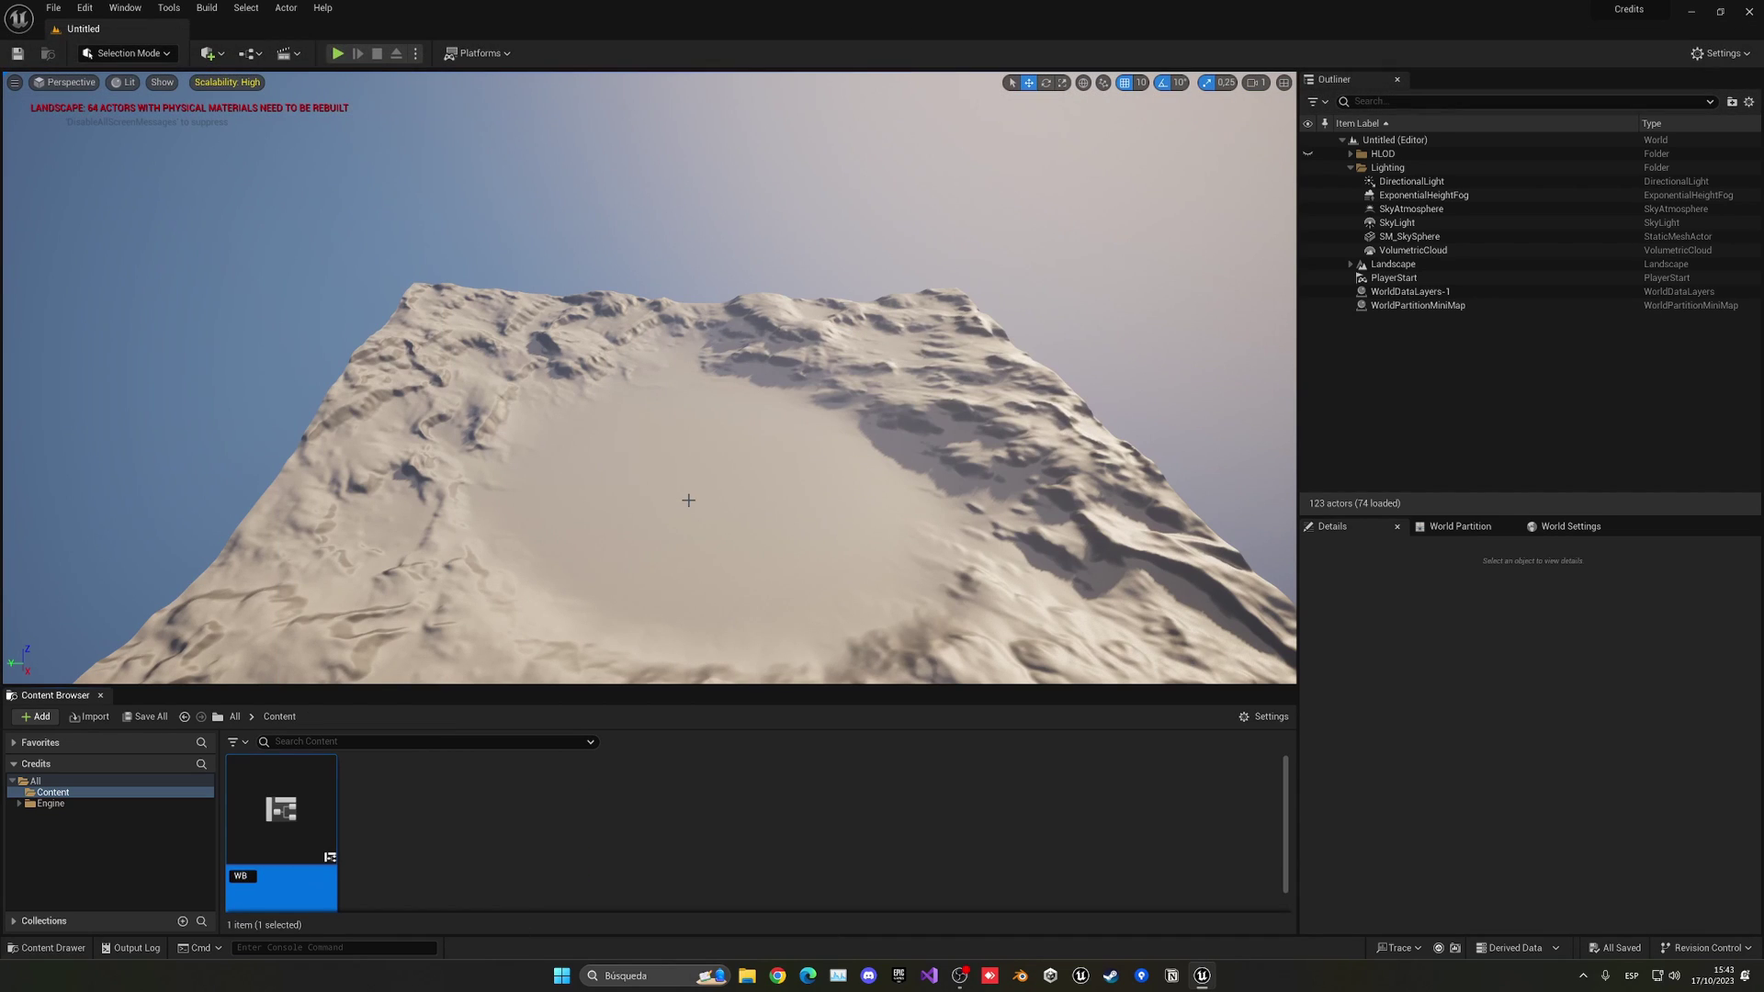
pyautogui.write('_Credits')
pyautogui.press('Return')
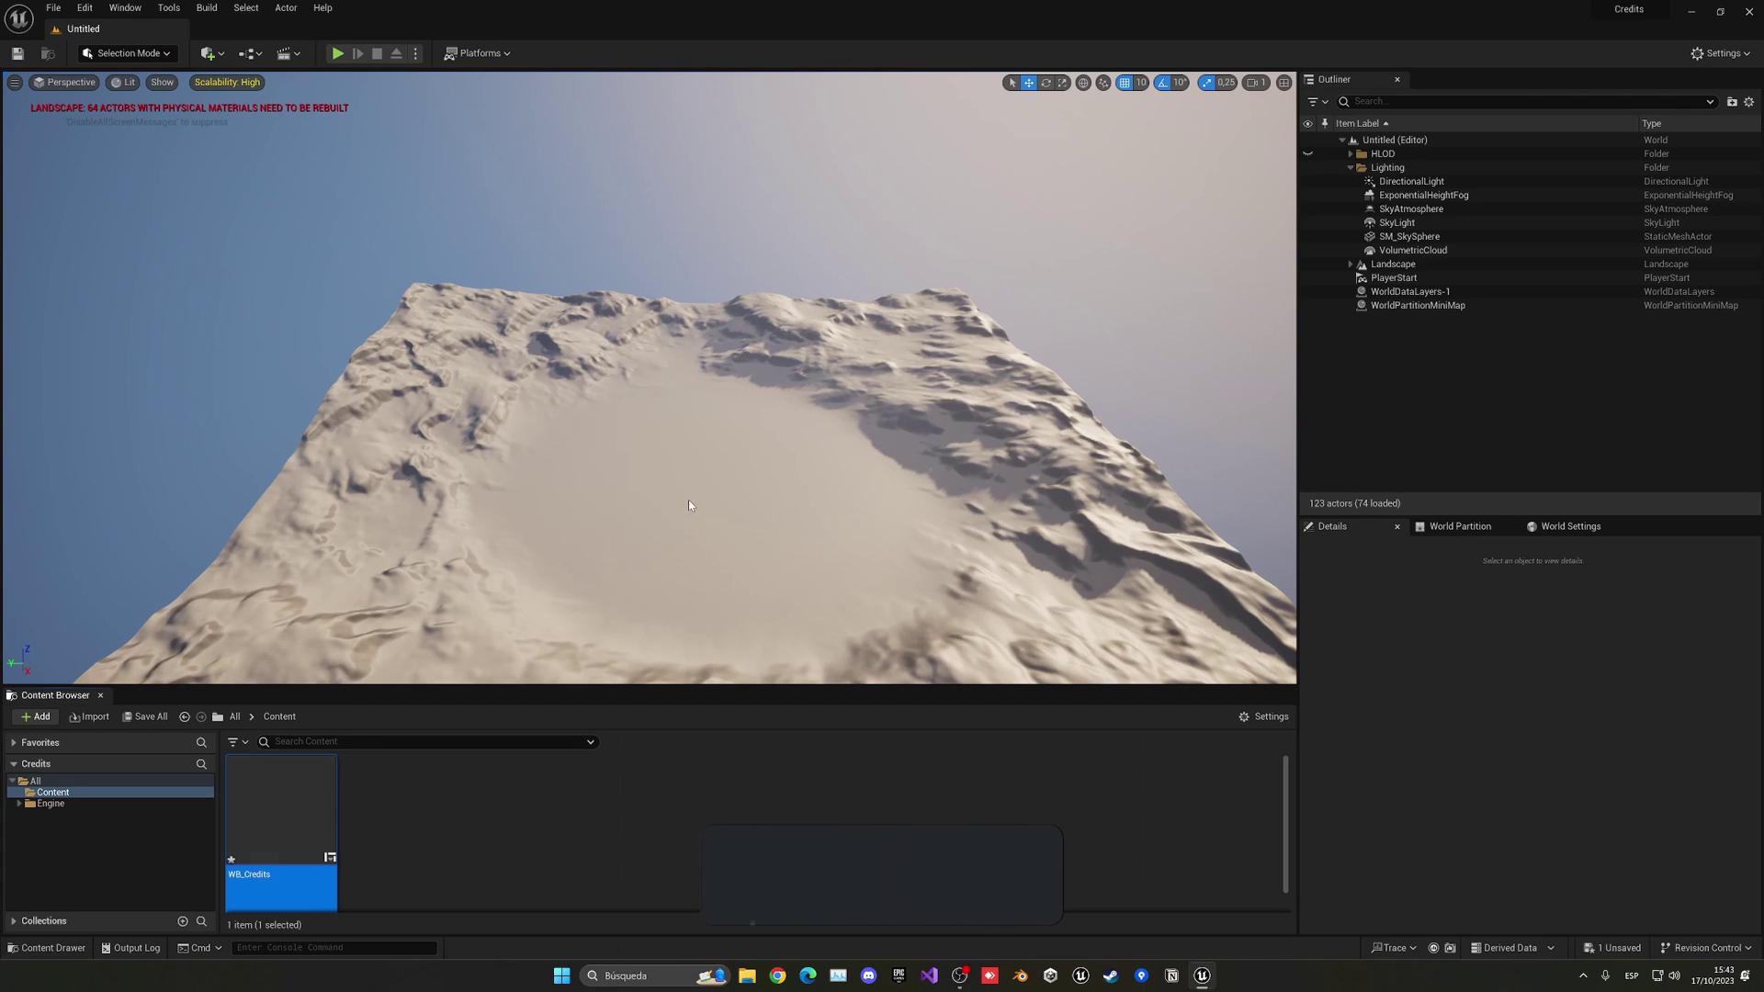
# Open WB_Credits and add a Canvas Panel from the Palette under the root in the Hierarchy
pyautogui.doubleClick(280, 813)
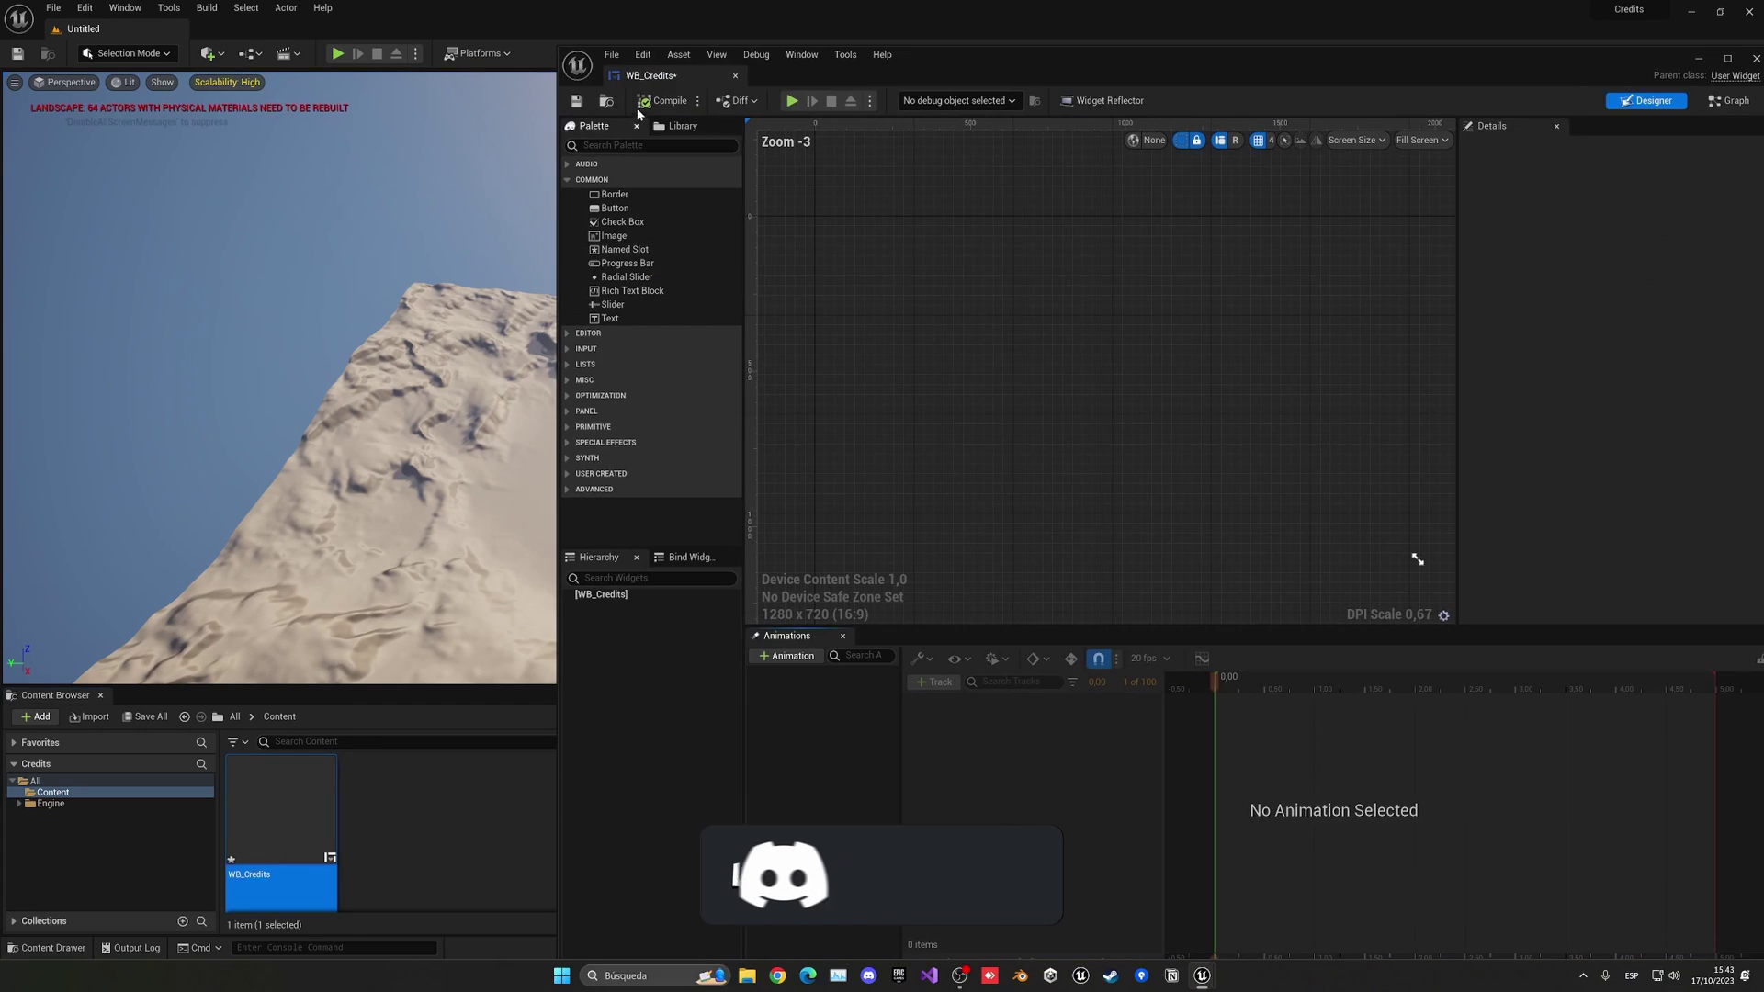
pyautogui.click(172, 95)
pyautogui.write('ca')
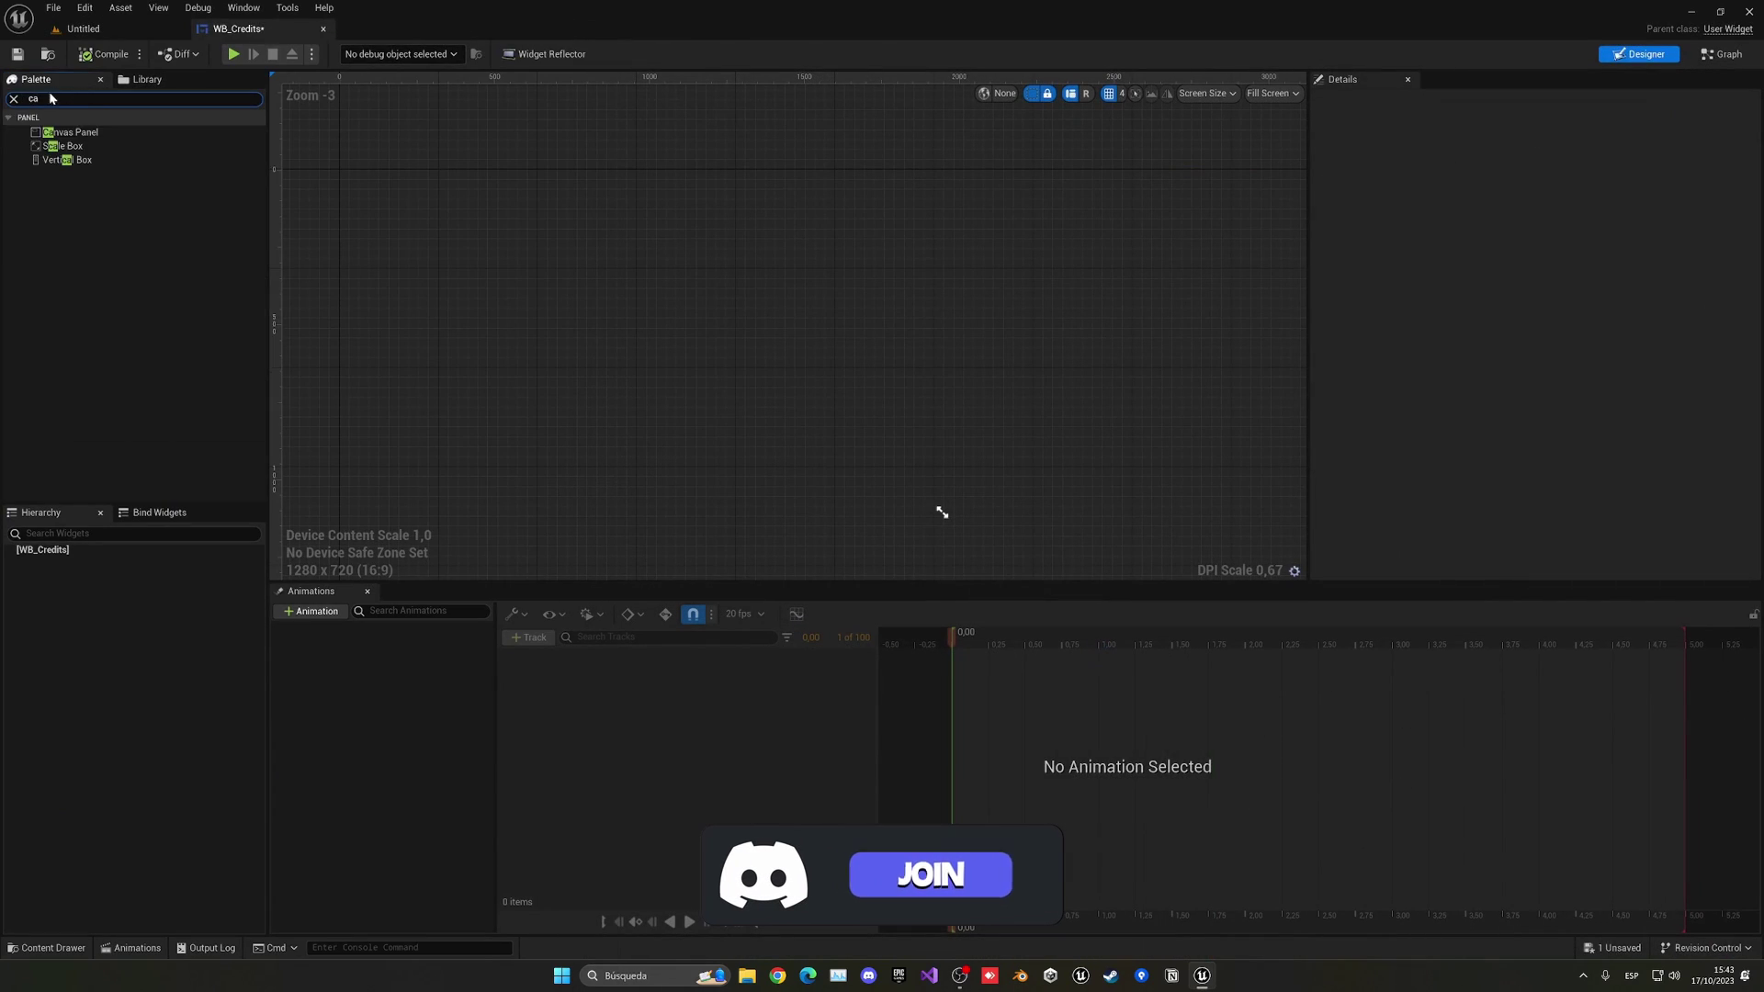
pyautogui.moveTo(63, 135); pyautogui.dragTo(55, 551)
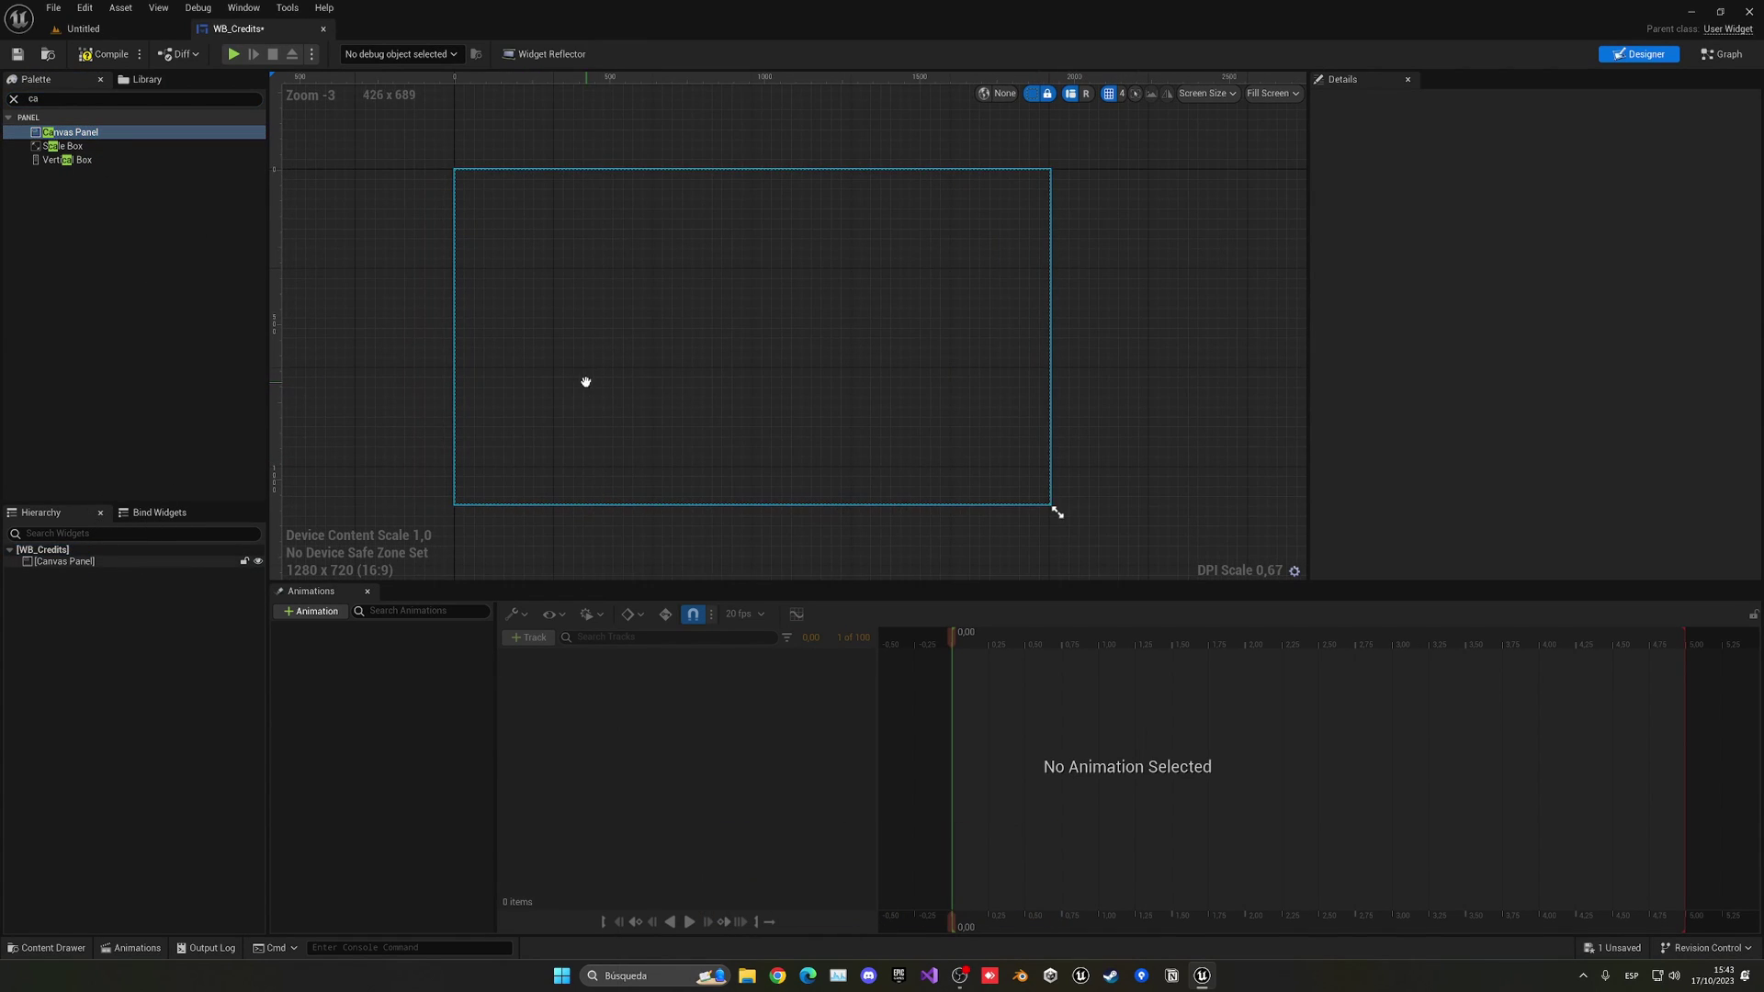
pyautogui.click(13, 100)
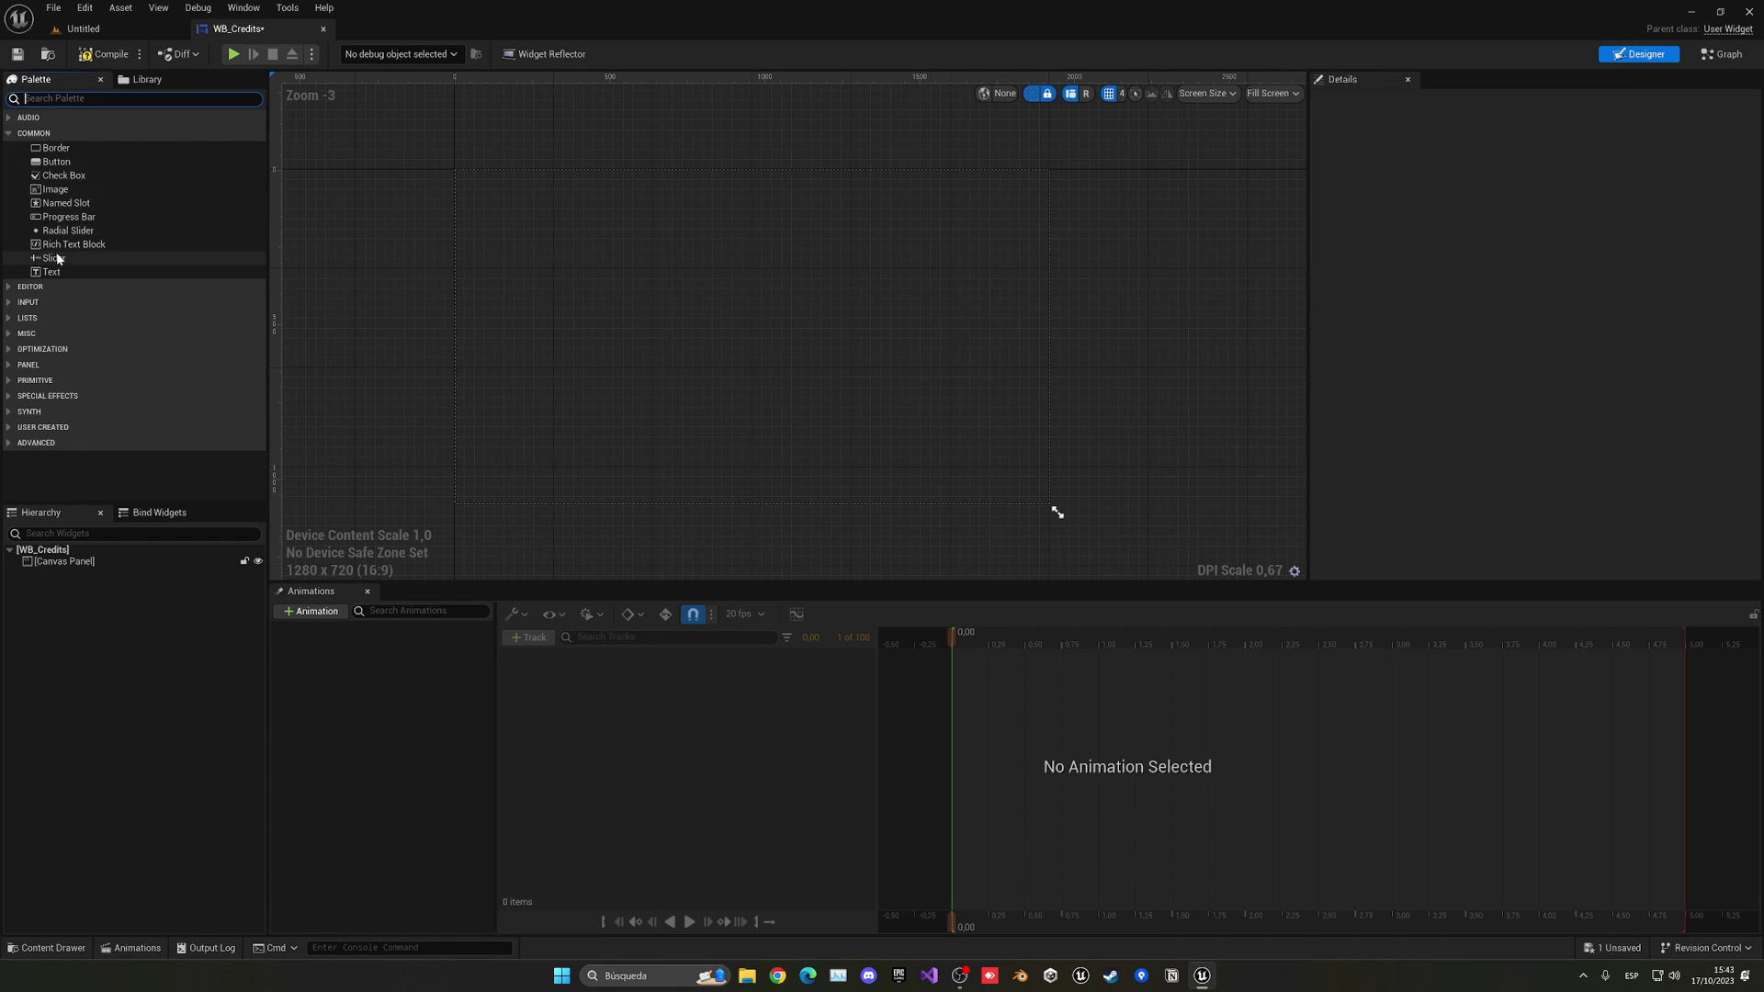
# Add a Text block anchored to centre, with position 0,0 and alignment 0,5/0,5
pyautogui.moveTo(51, 271); pyautogui.dragTo(716, 285)
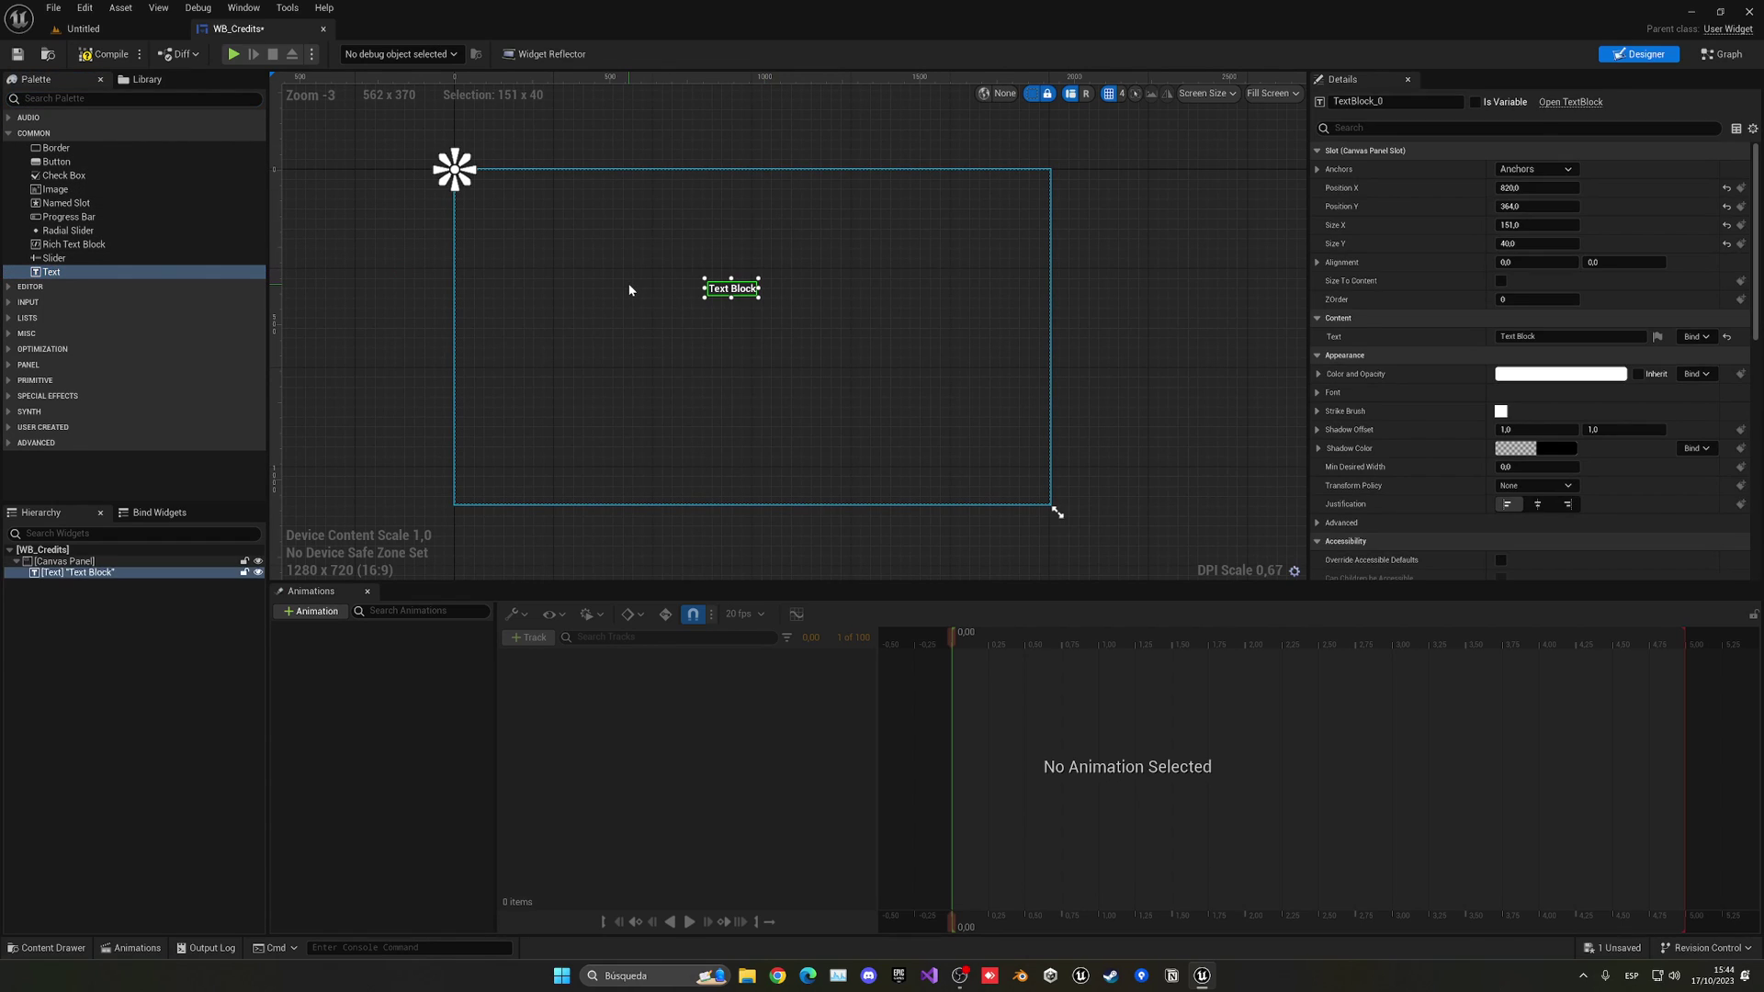
pyautogui.click(1532, 171)
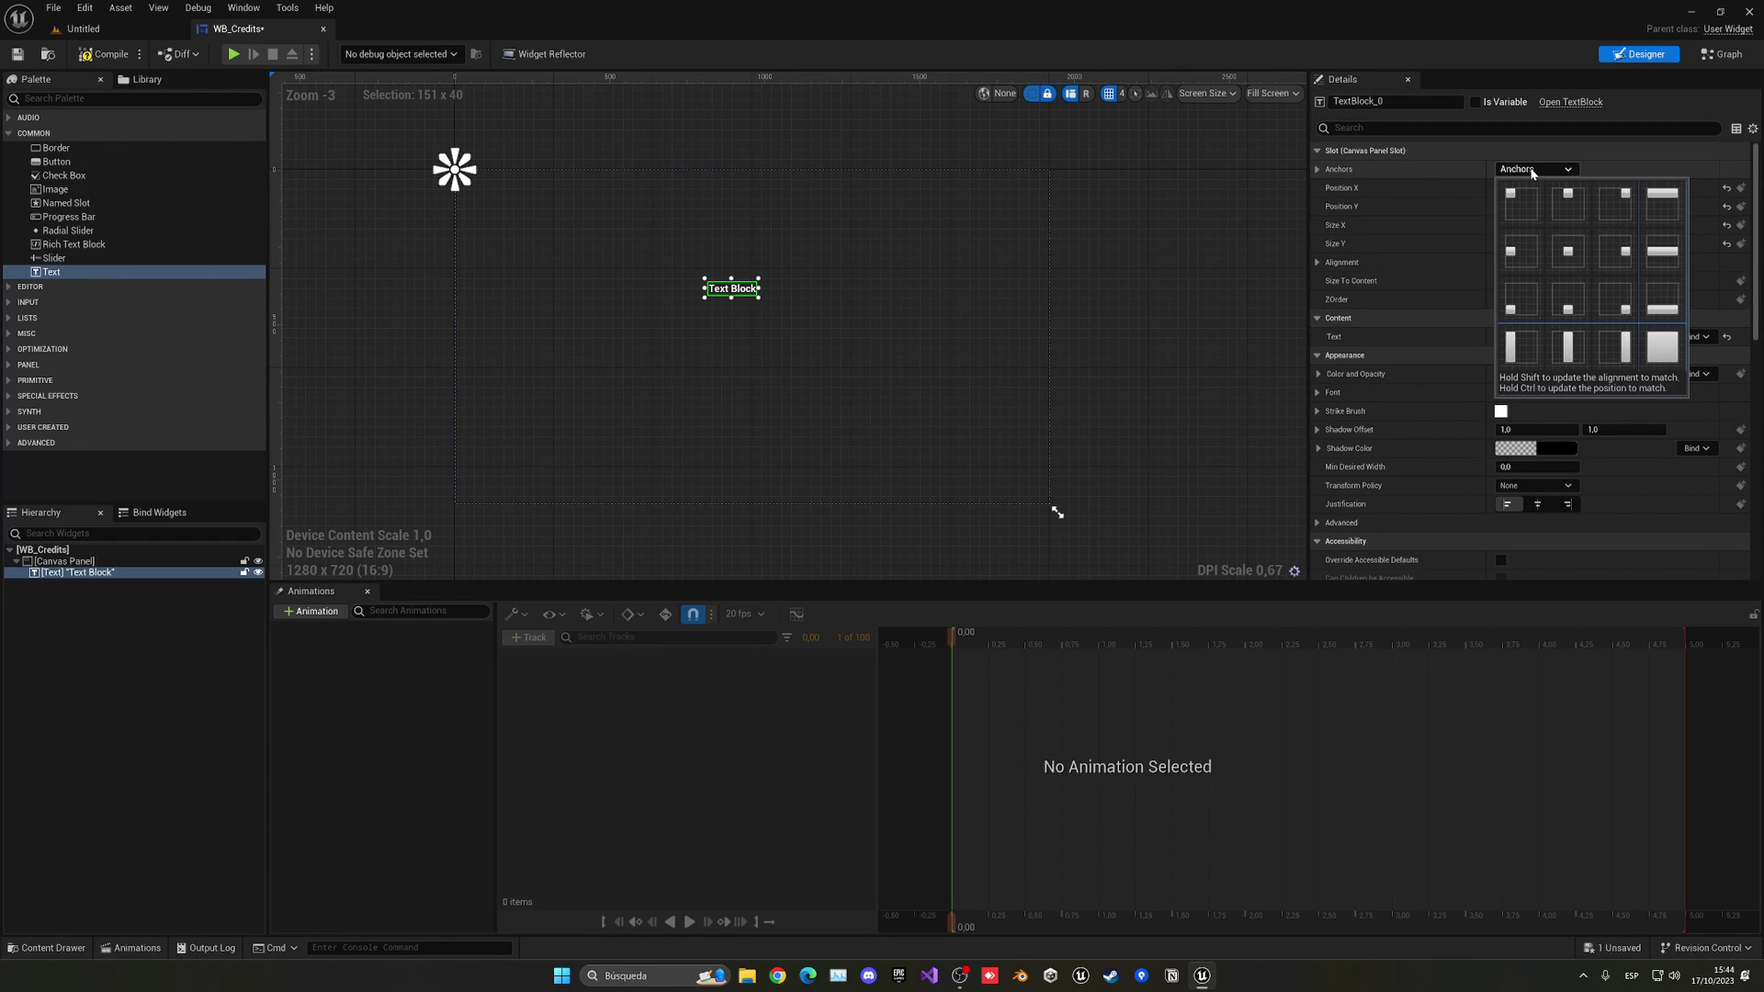
pyautogui.click(1568, 252)
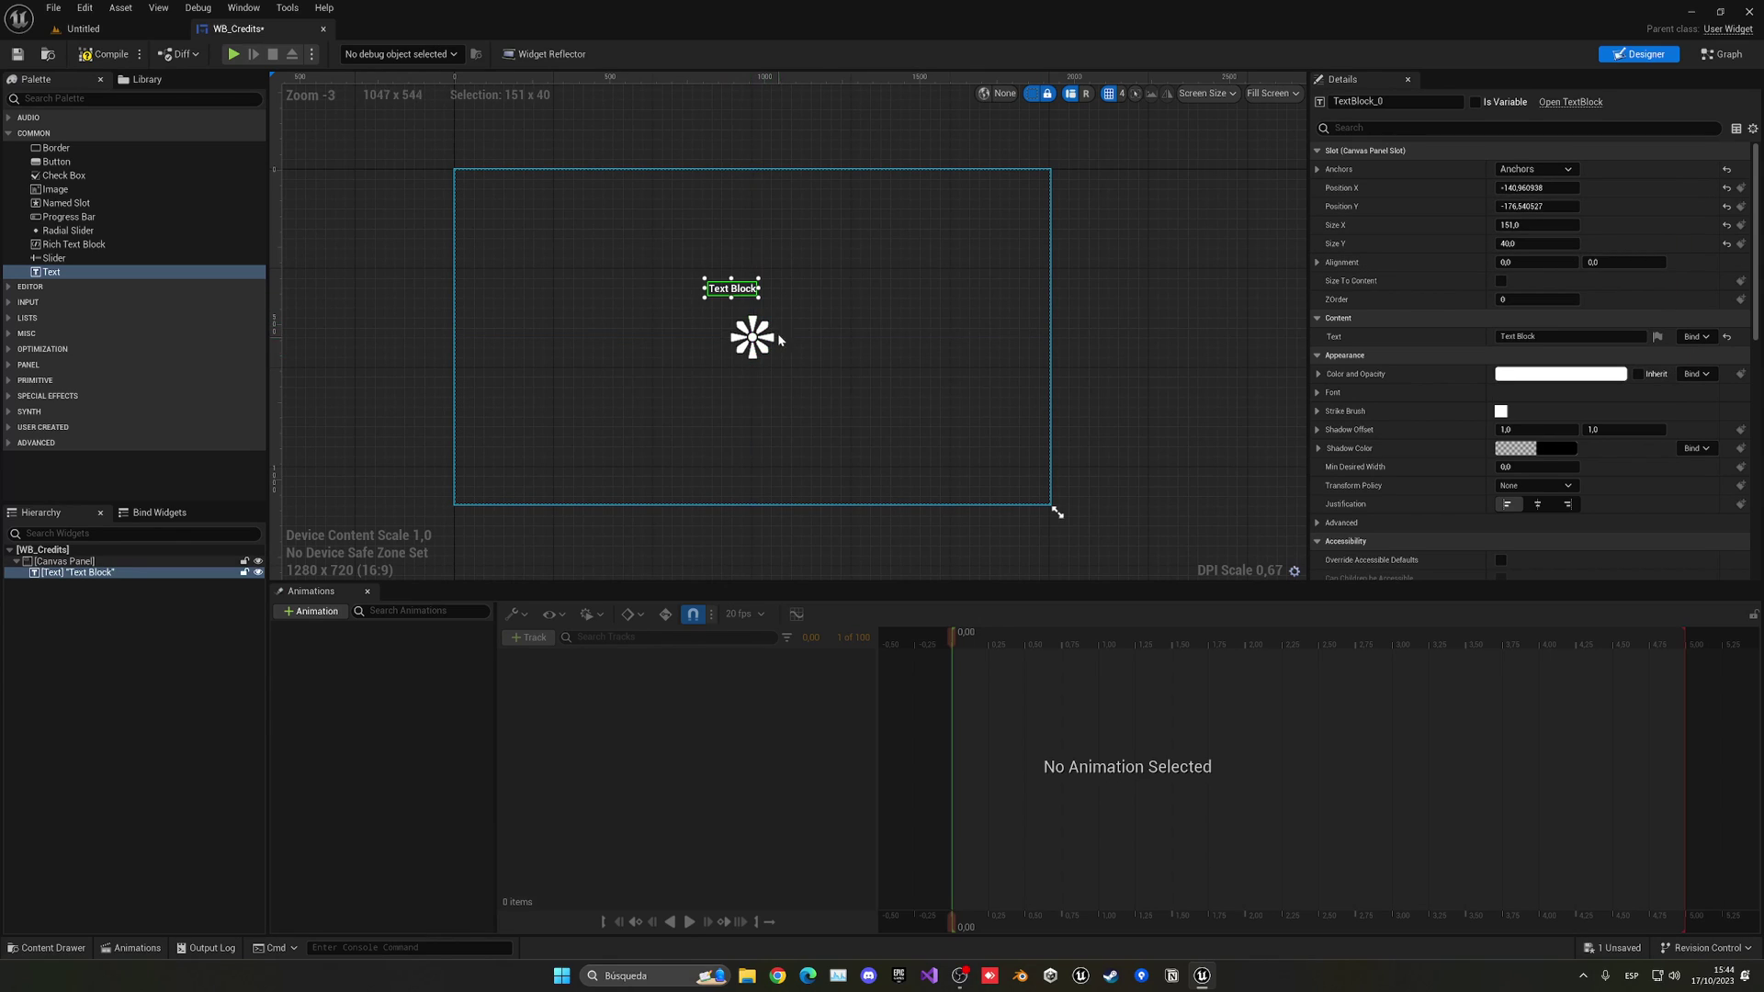
pyautogui.click(1514, 189)
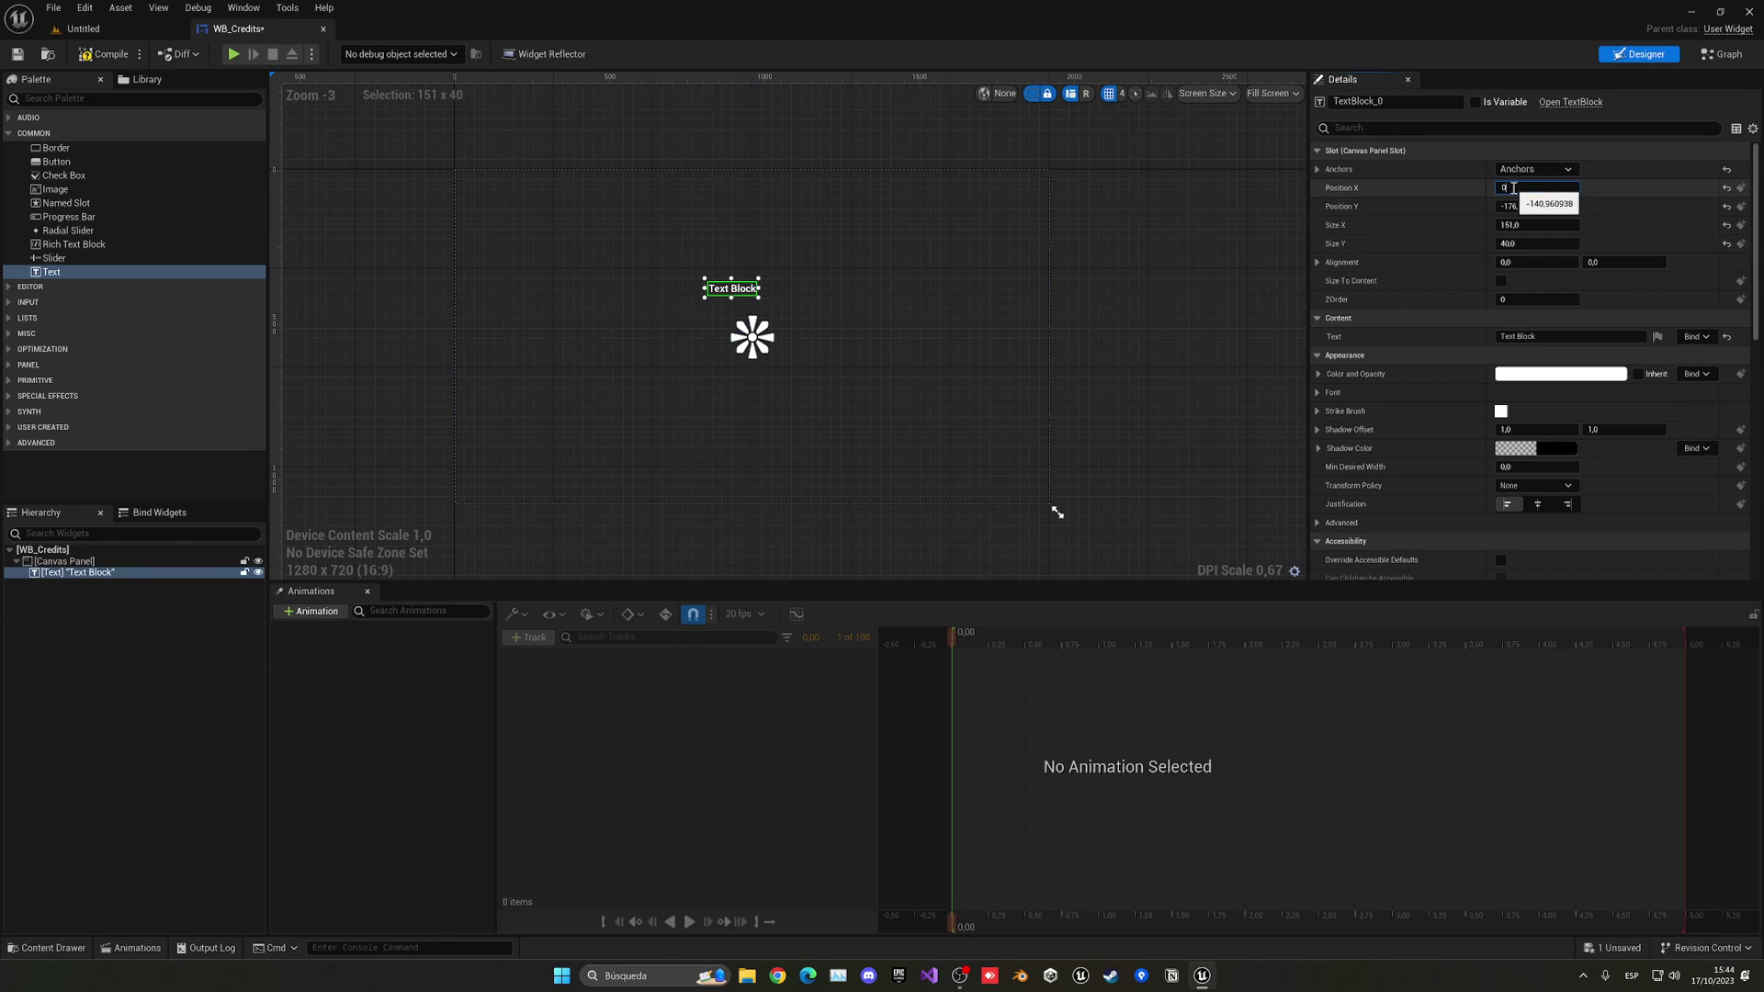
pyautogui.write('0')
pyautogui.press('Return')
pyautogui.write('0')
pyautogui.press('Return')
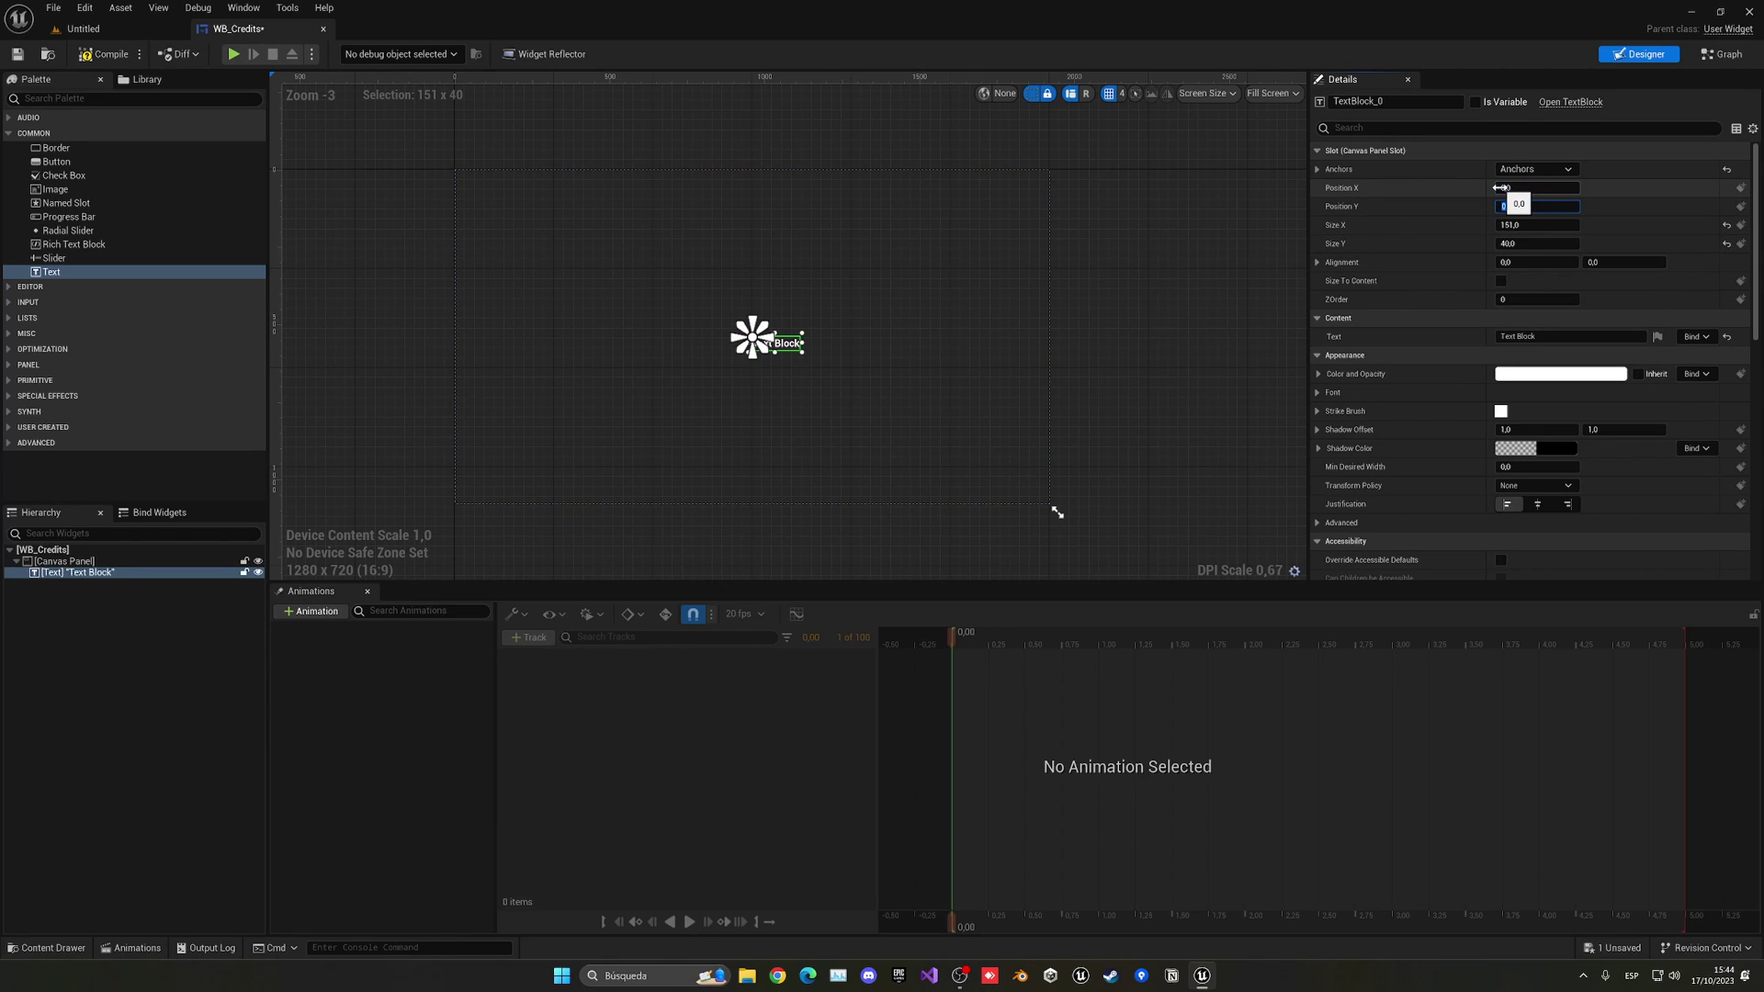
pyautogui.write('0,5')
pyautogui.press('Tab')
pyautogui.write(',5')
pyautogui.press('Return')
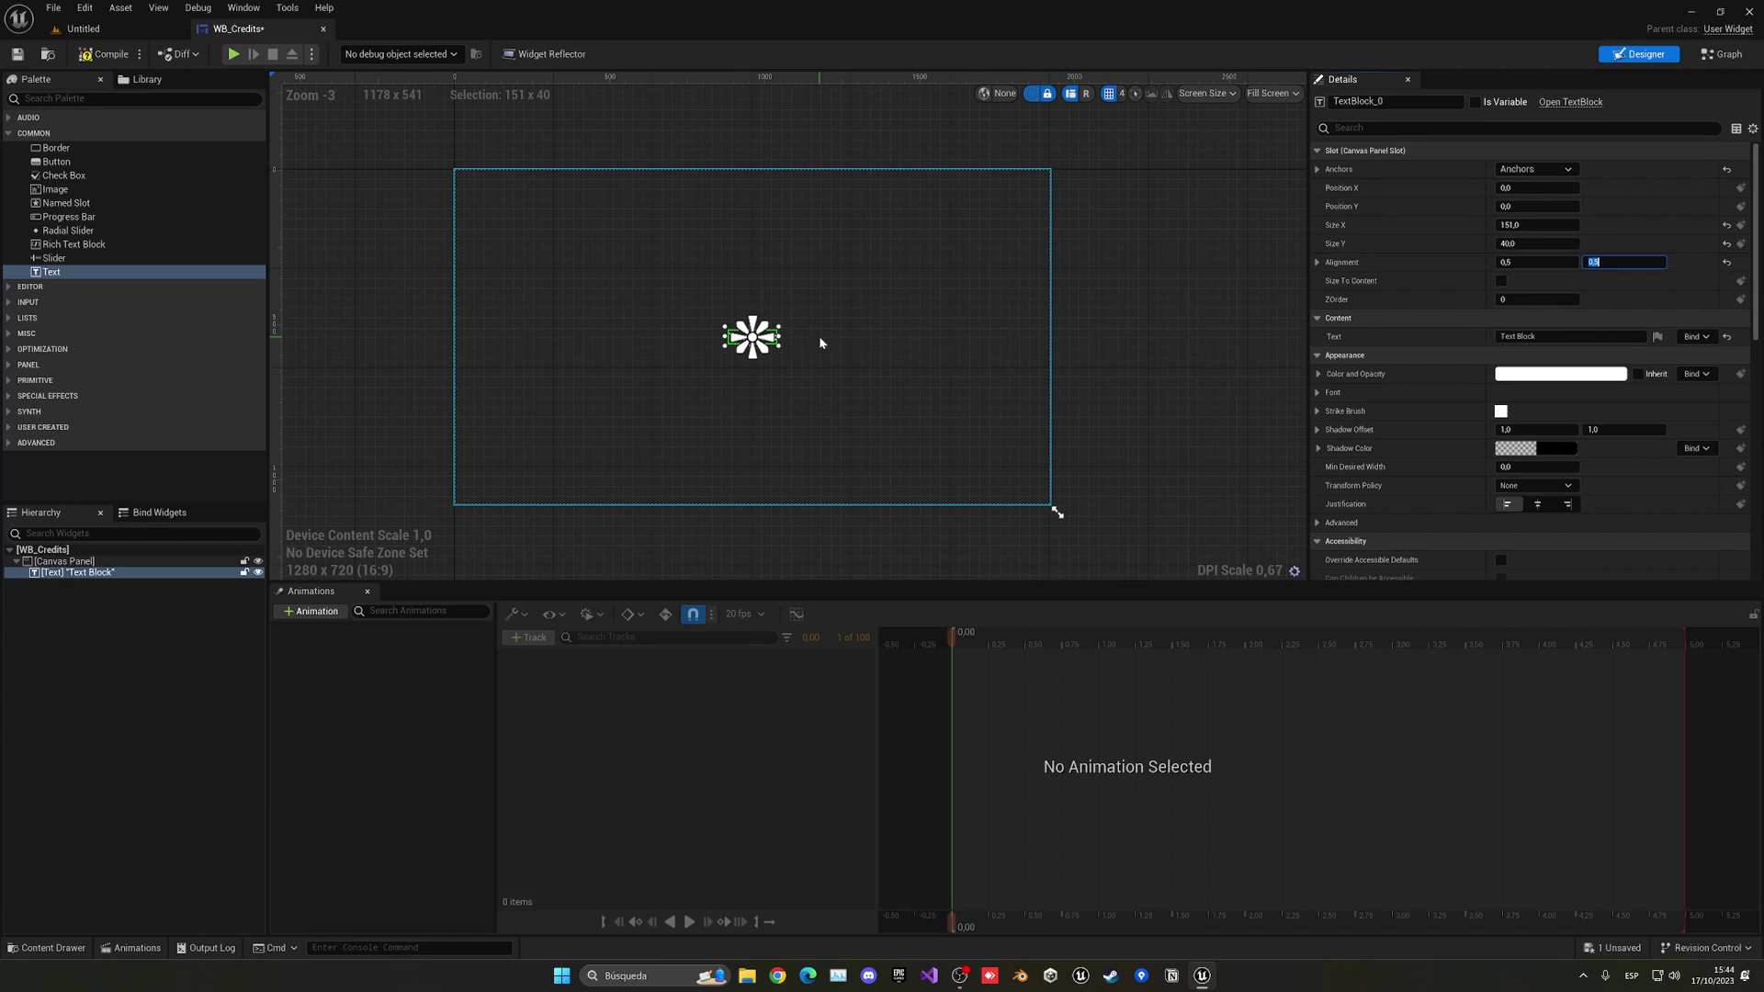
# Enlarge the text block to about 583 × 679 and centre-justify its text
pyautogui.scroll(10, 822, 331)
pyautogui.scroll(-9, 829, 310)
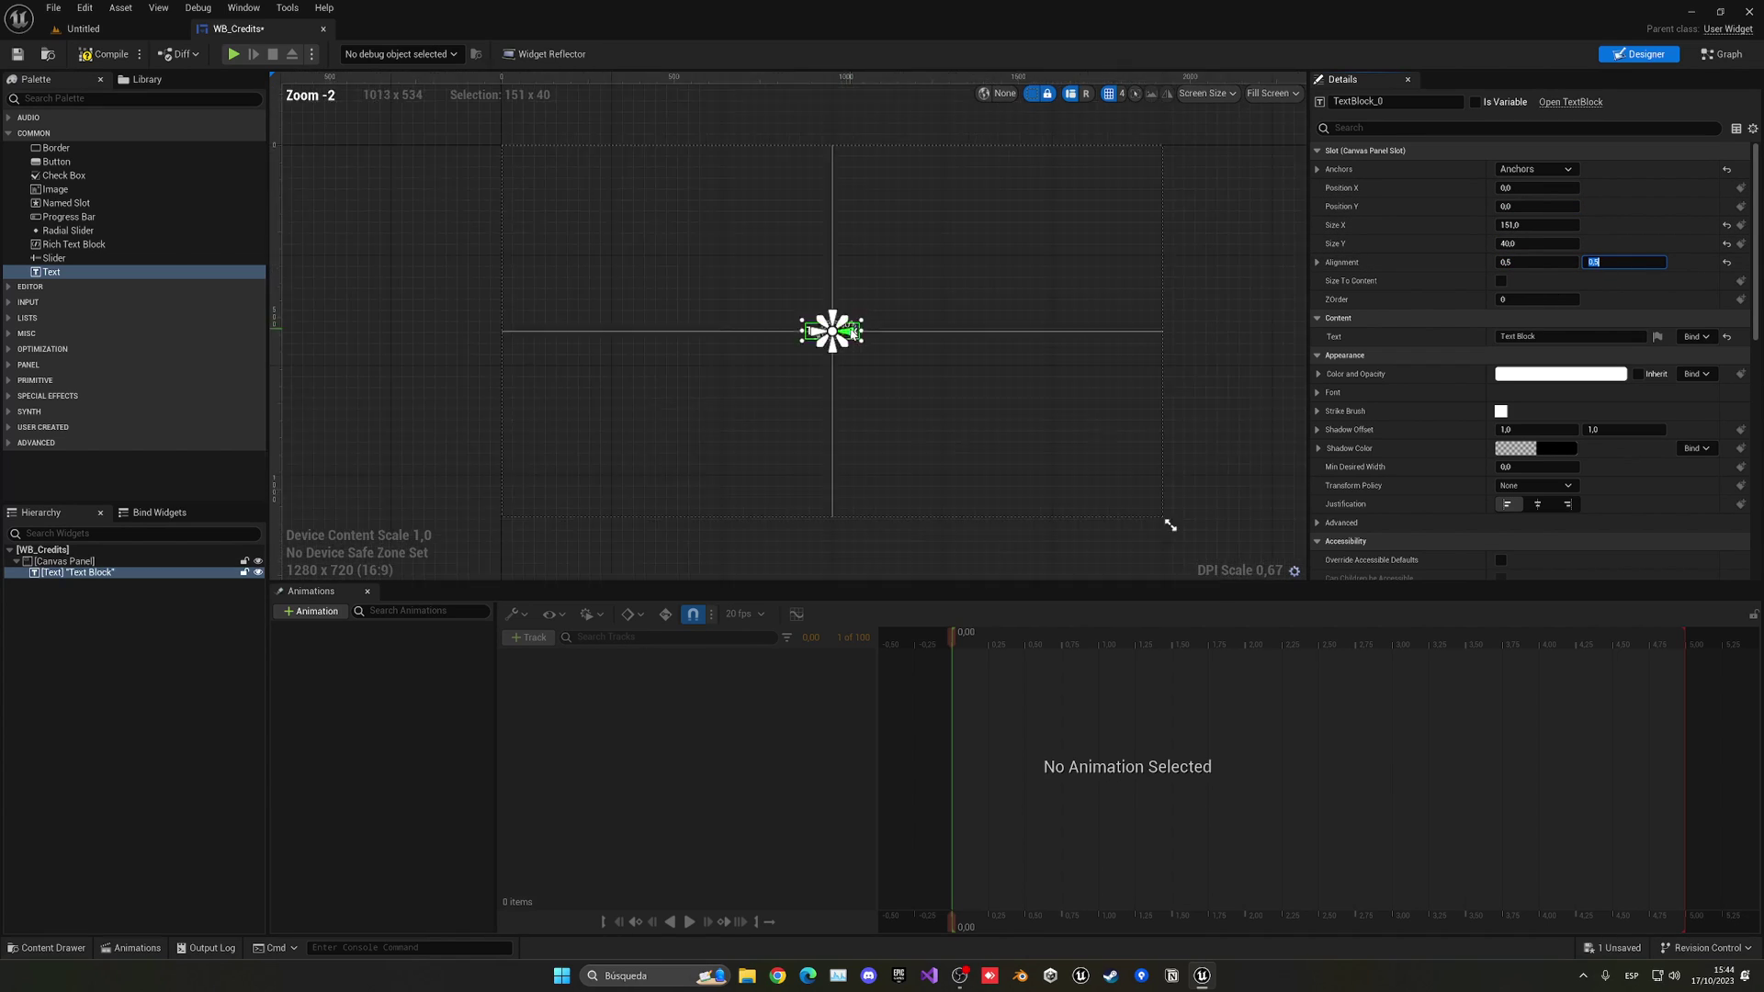
pyautogui.moveTo(845, 351); pyautogui.dragTo(857, 354, button='right')
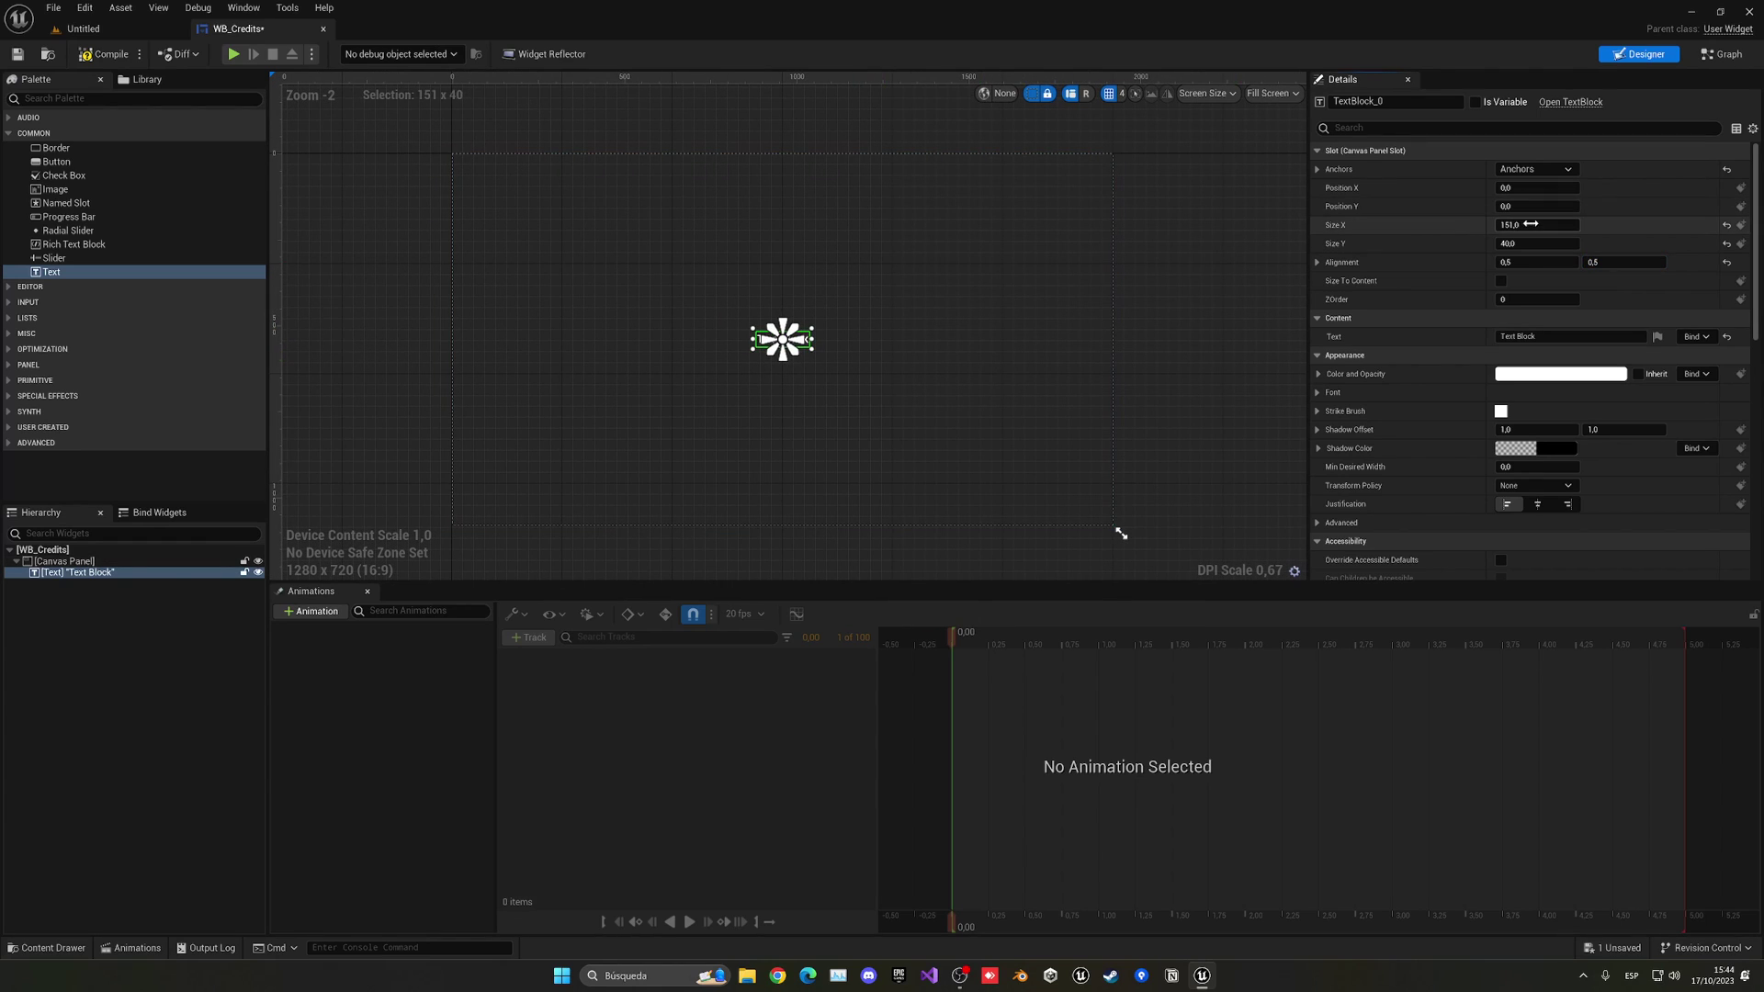
pyautogui.moveTo(1530, 224); pyautogui.dragTo(1653, 243)
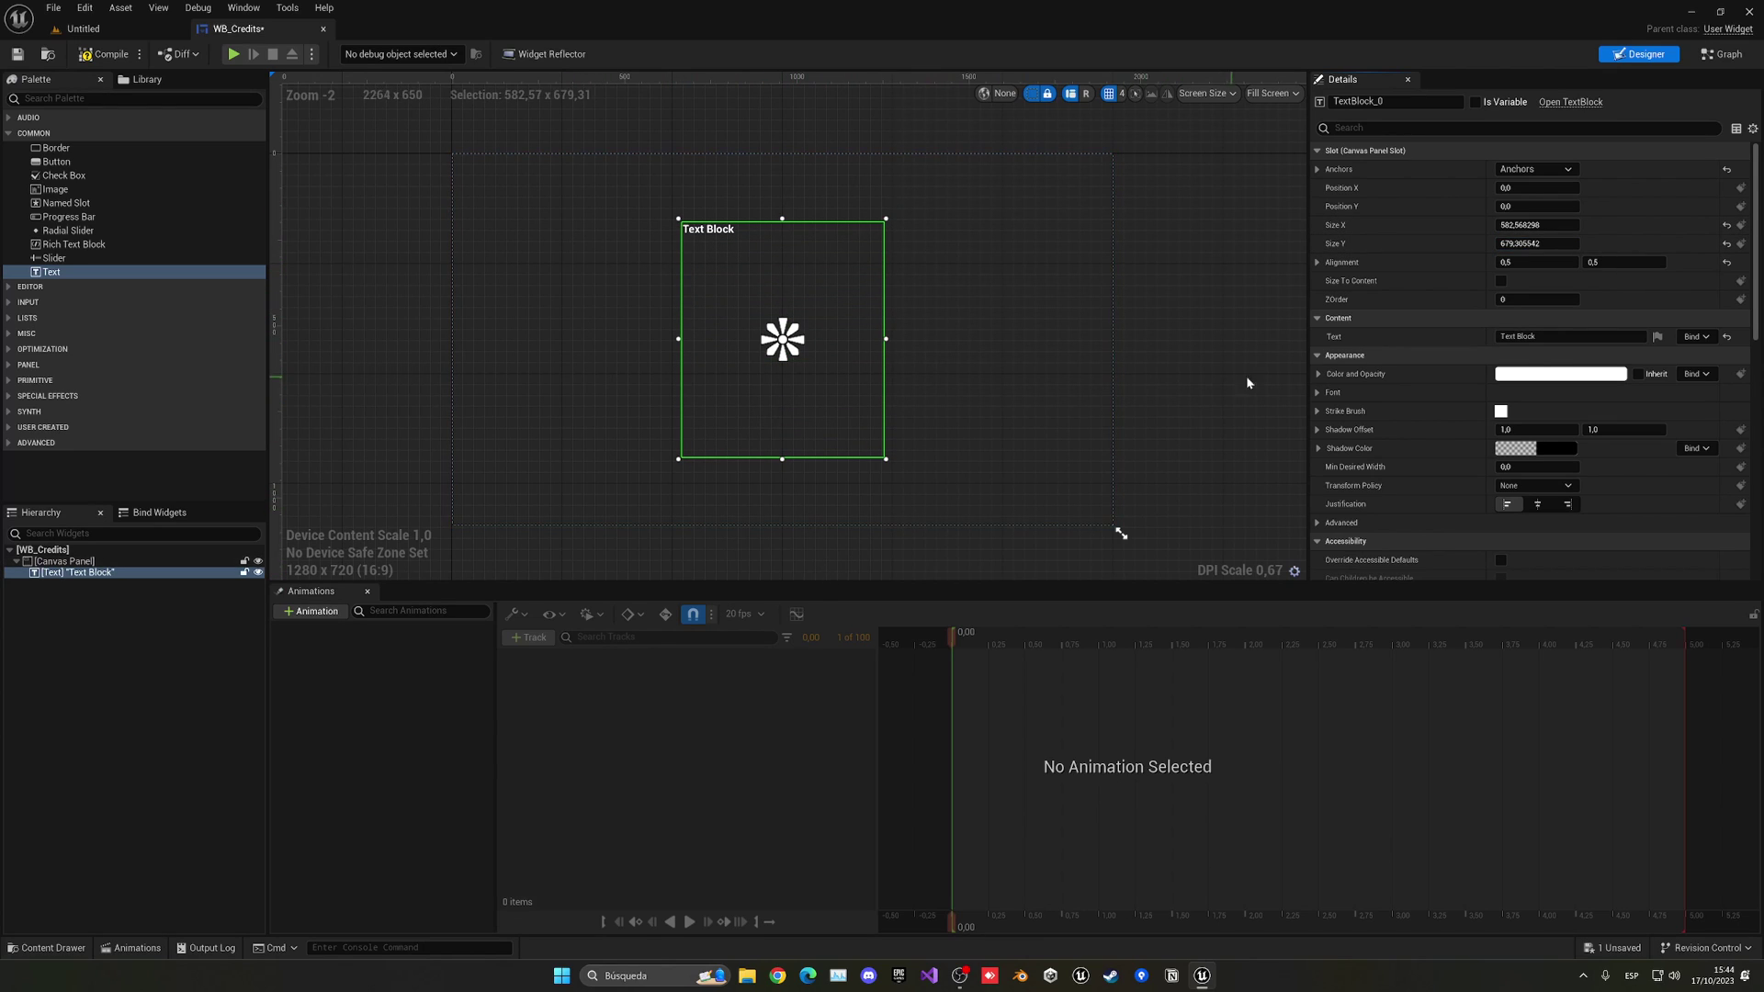
pyautogui.click(1538, 505)
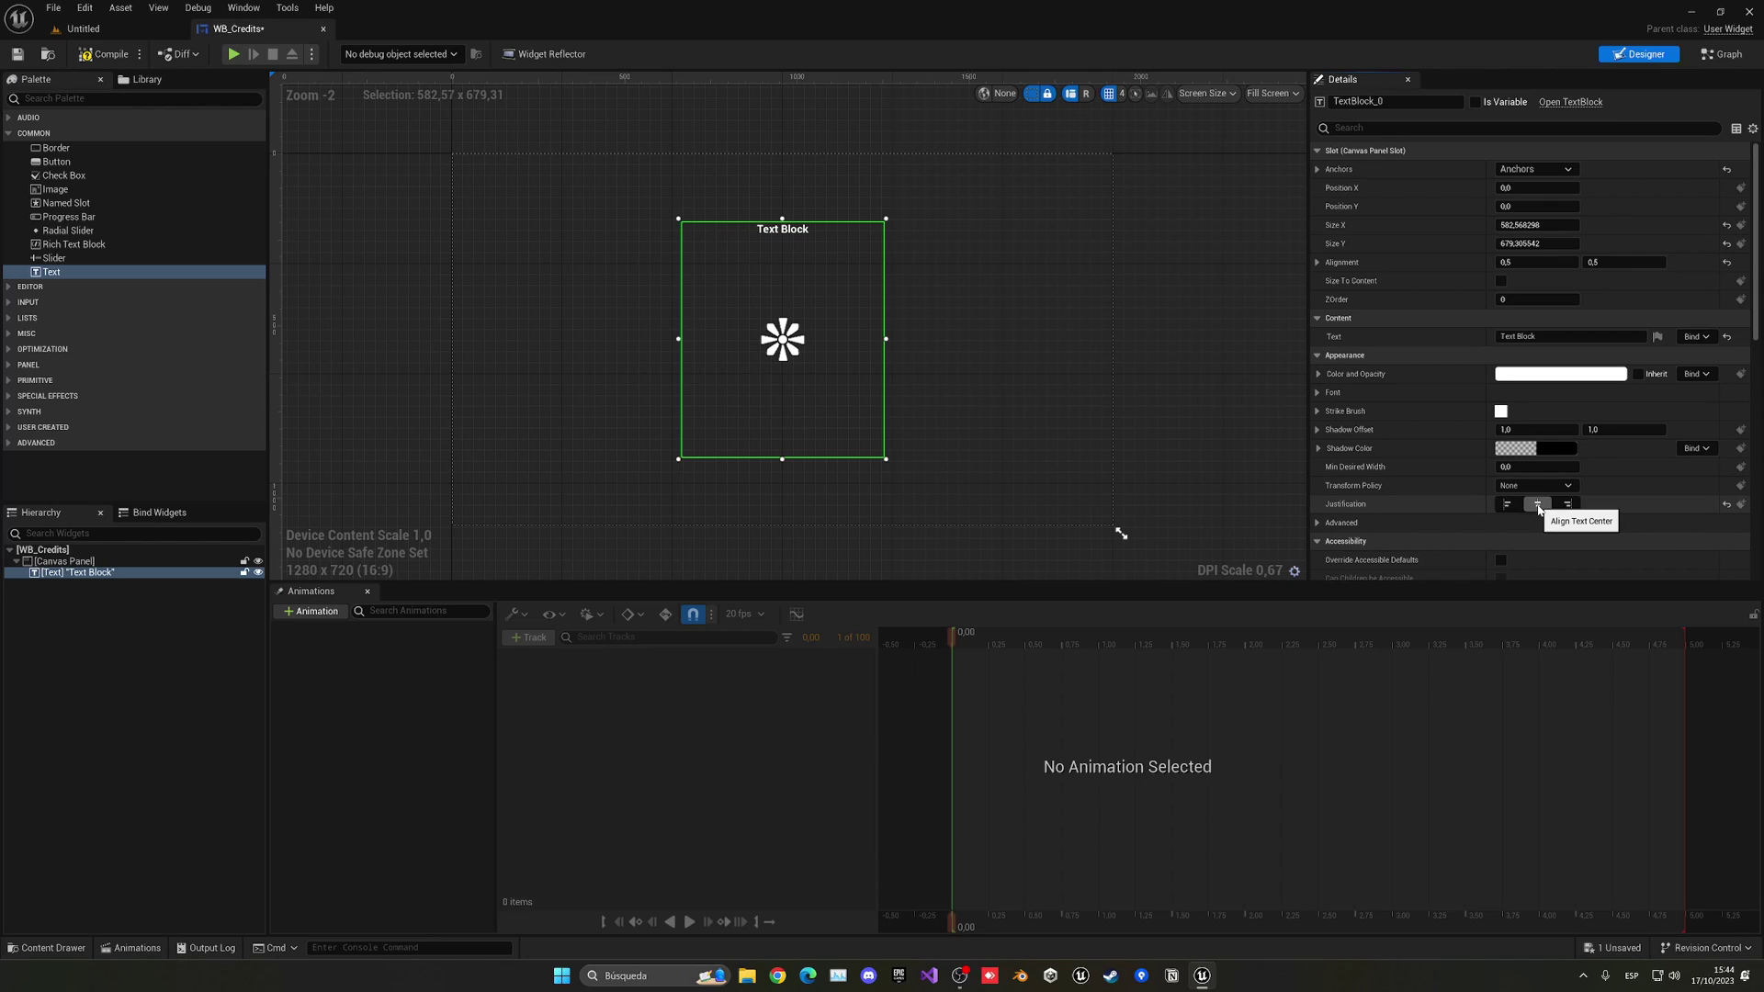
# Enter Game Programmer, Game Designer, Art Designer and Character Artist on separate lines
pyautogui.click(1511, 336)
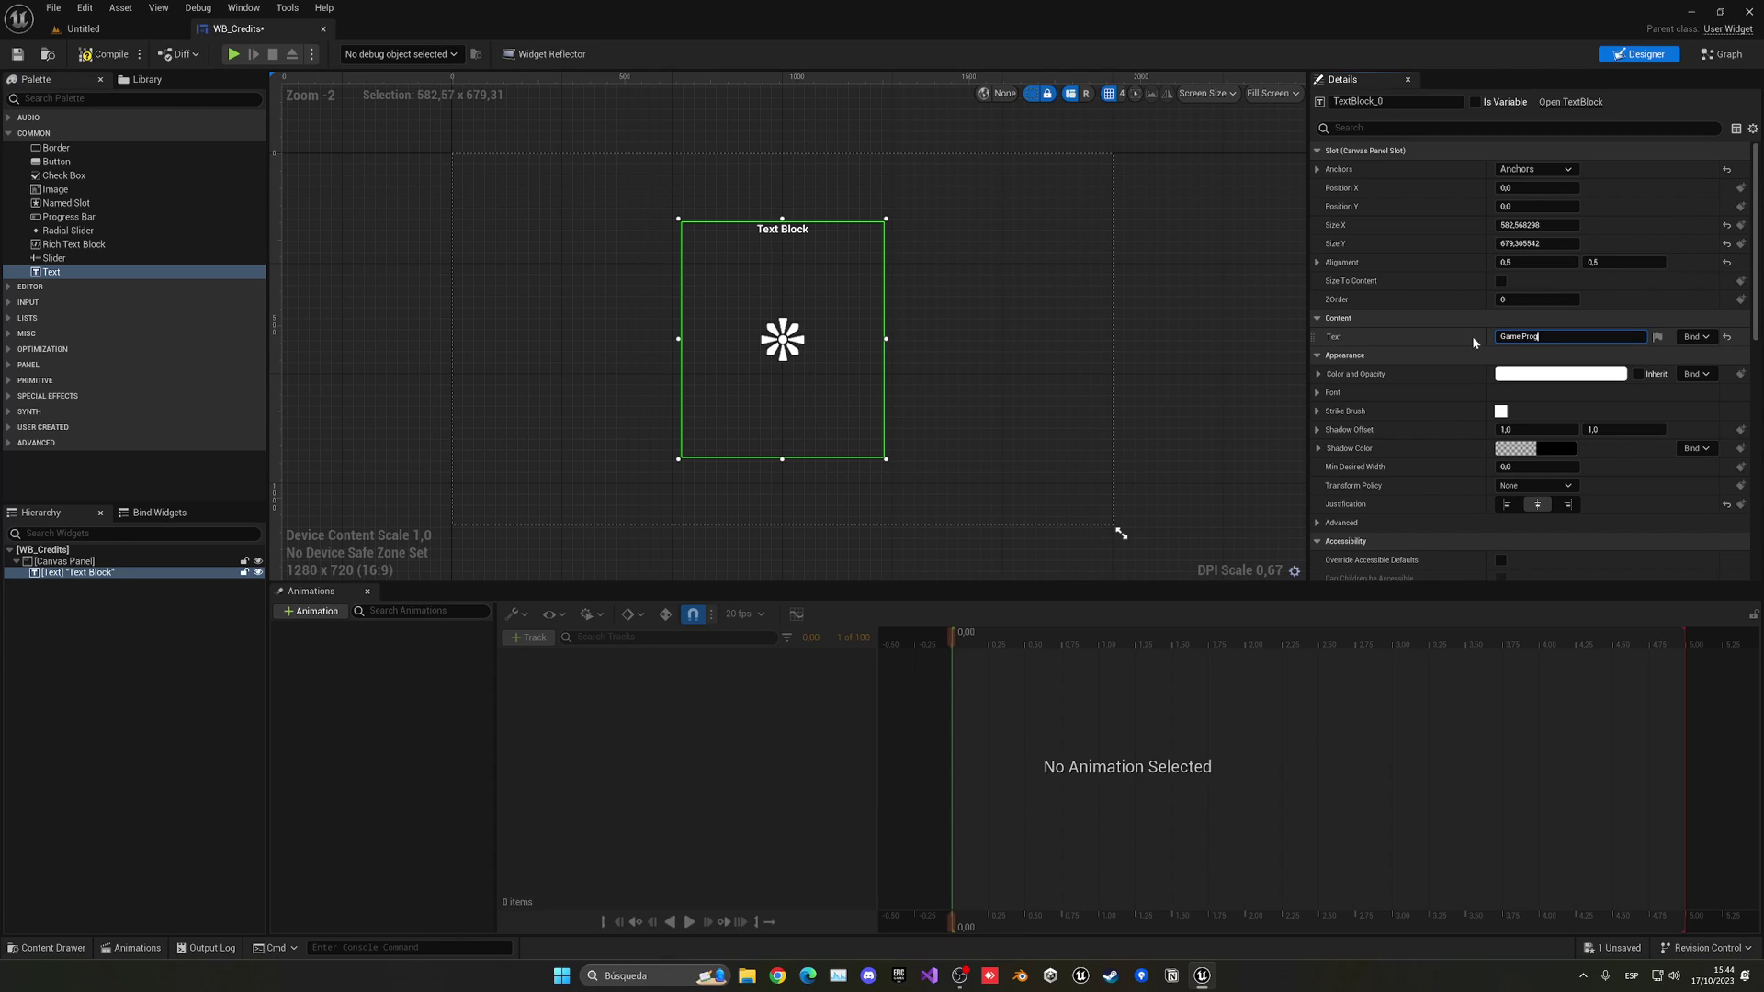
pyautogui.write('er')
pyautogui.hotkey('shift', 'Return')
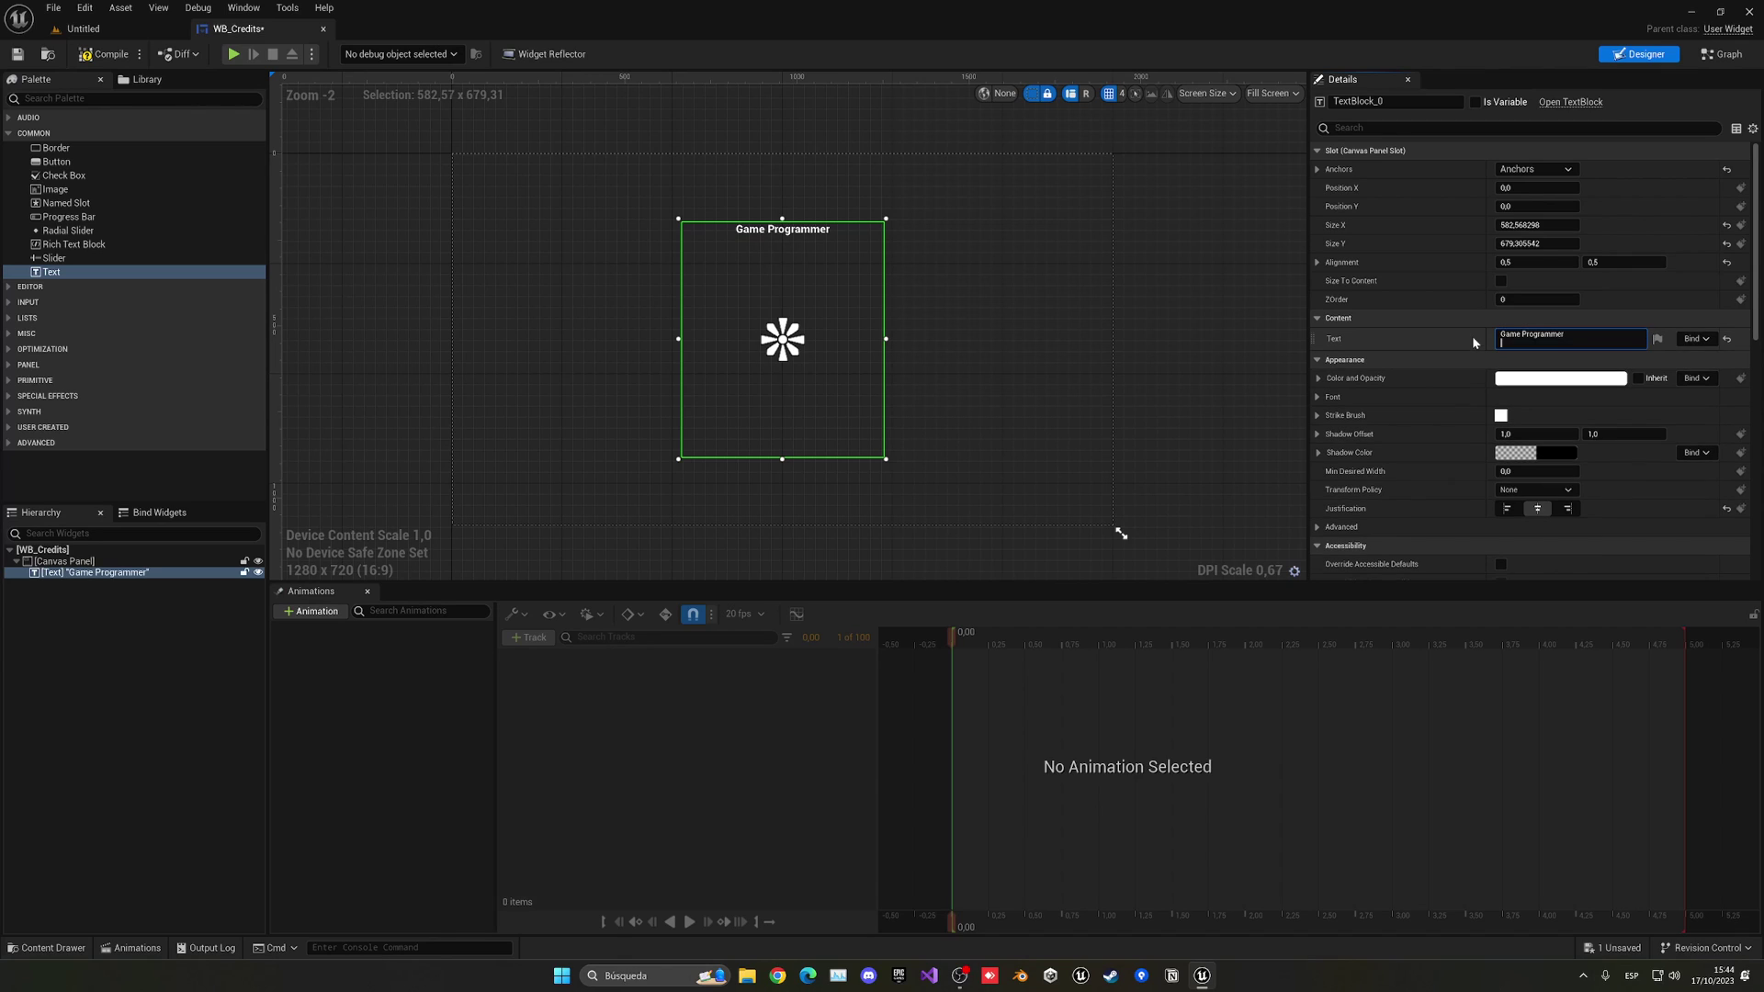
pyautogui.press('BackSpace')
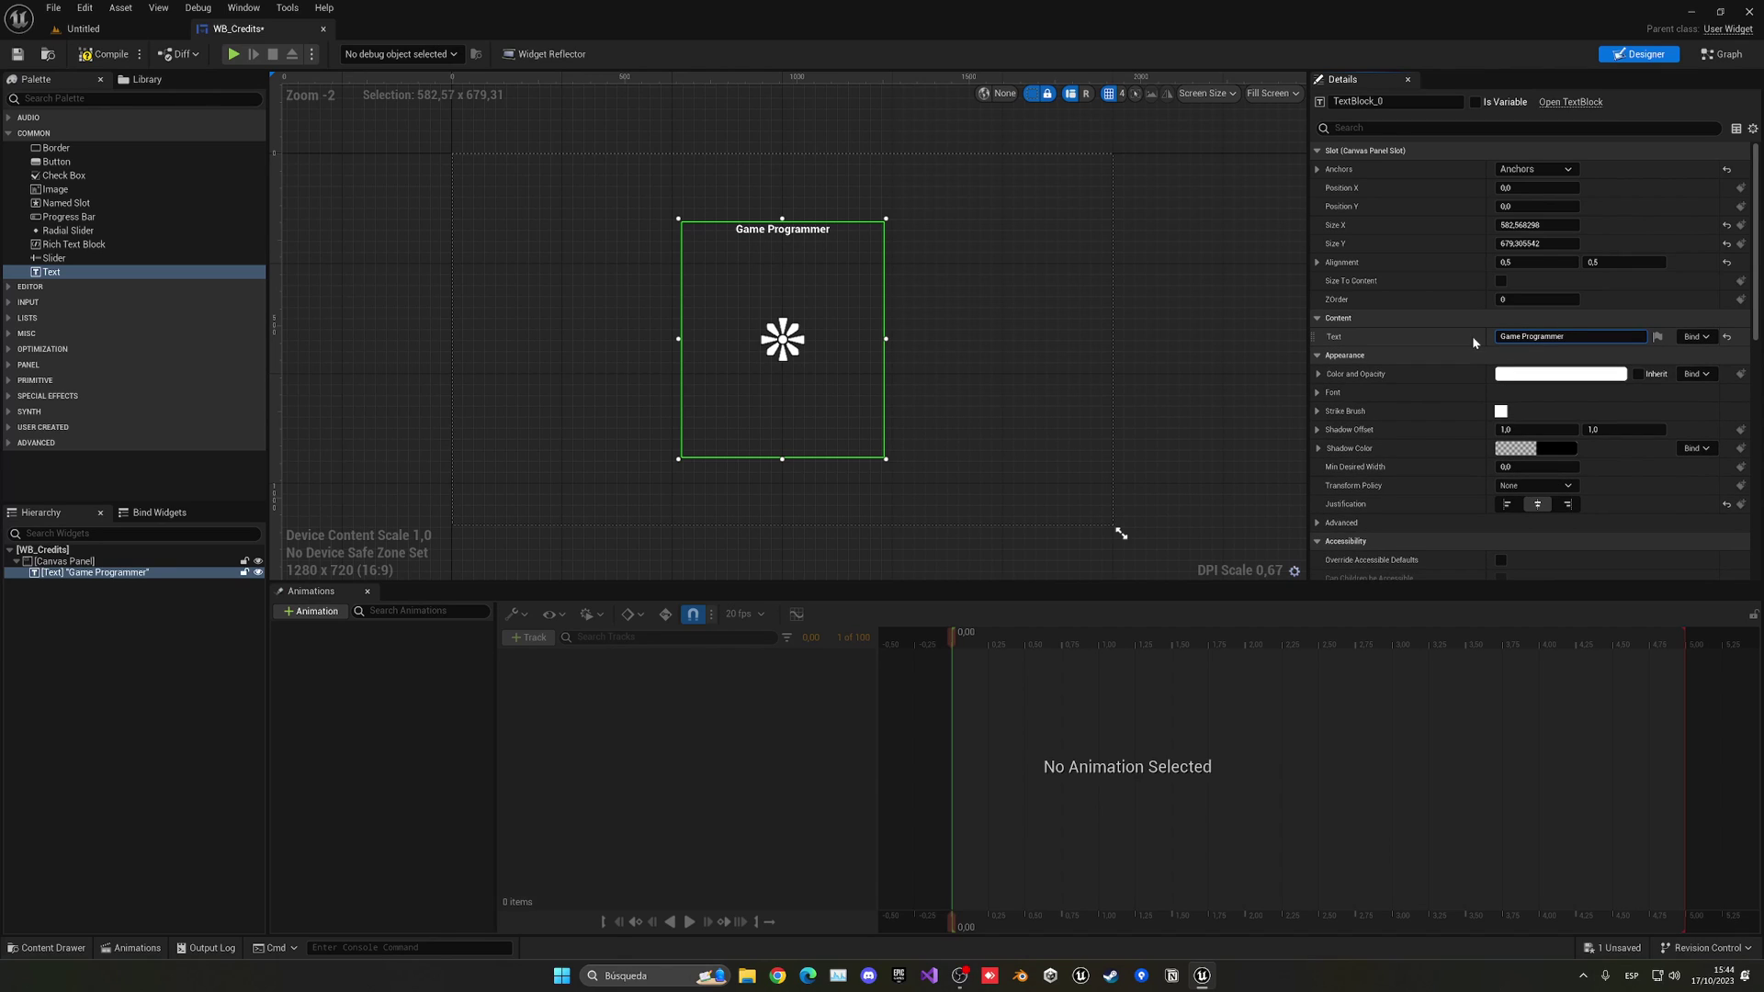
pyautogui.hotkey('shift', 'Return')
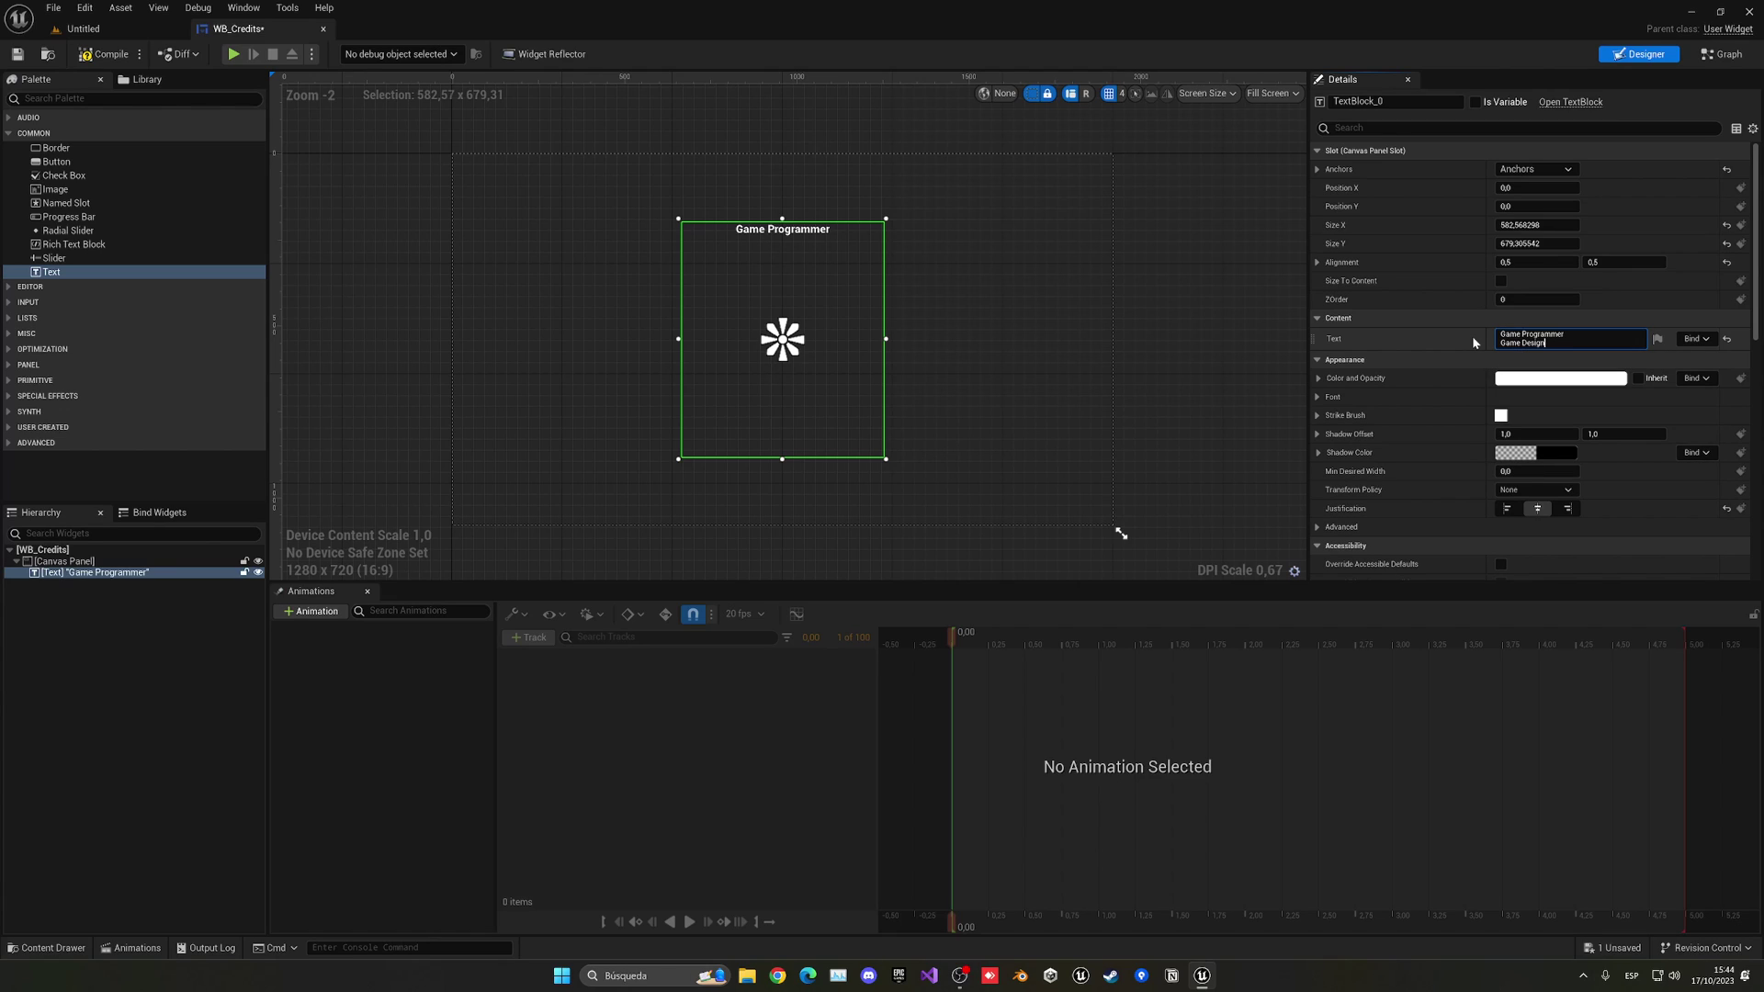
pyautogui.hotkey('shift', 'Return')
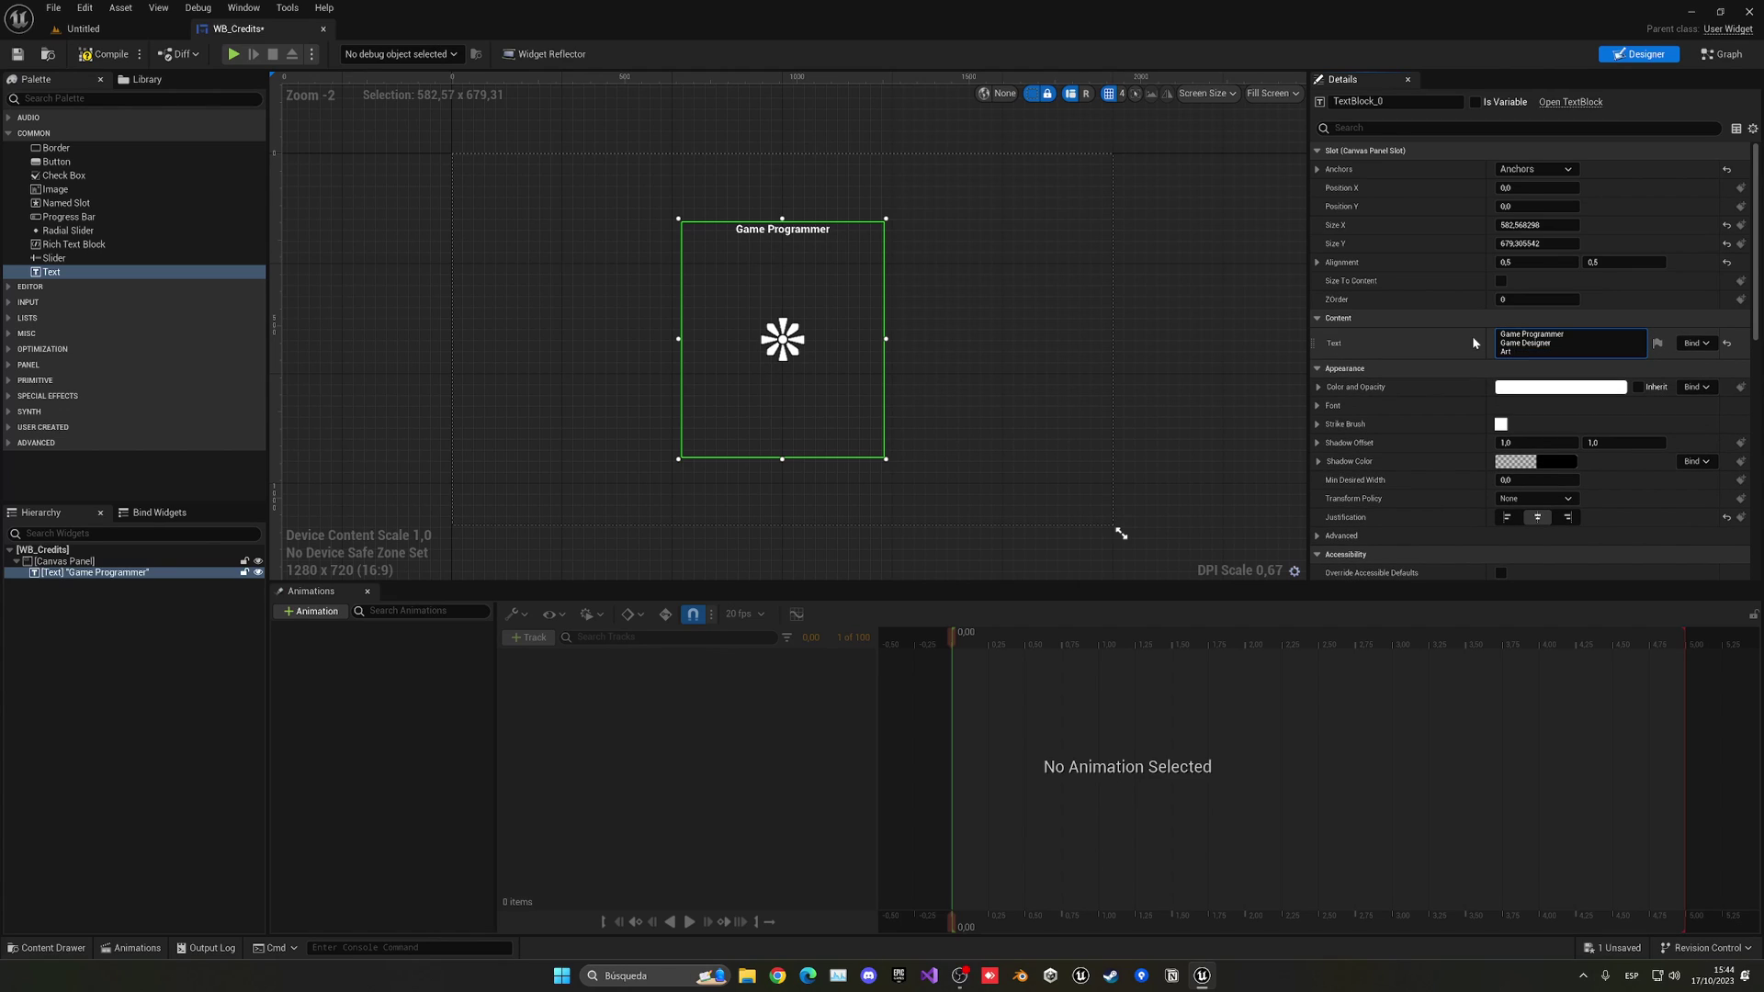
pyautogui.write('Art Designer')
pyautogui.hotkey('shift', 'Return')
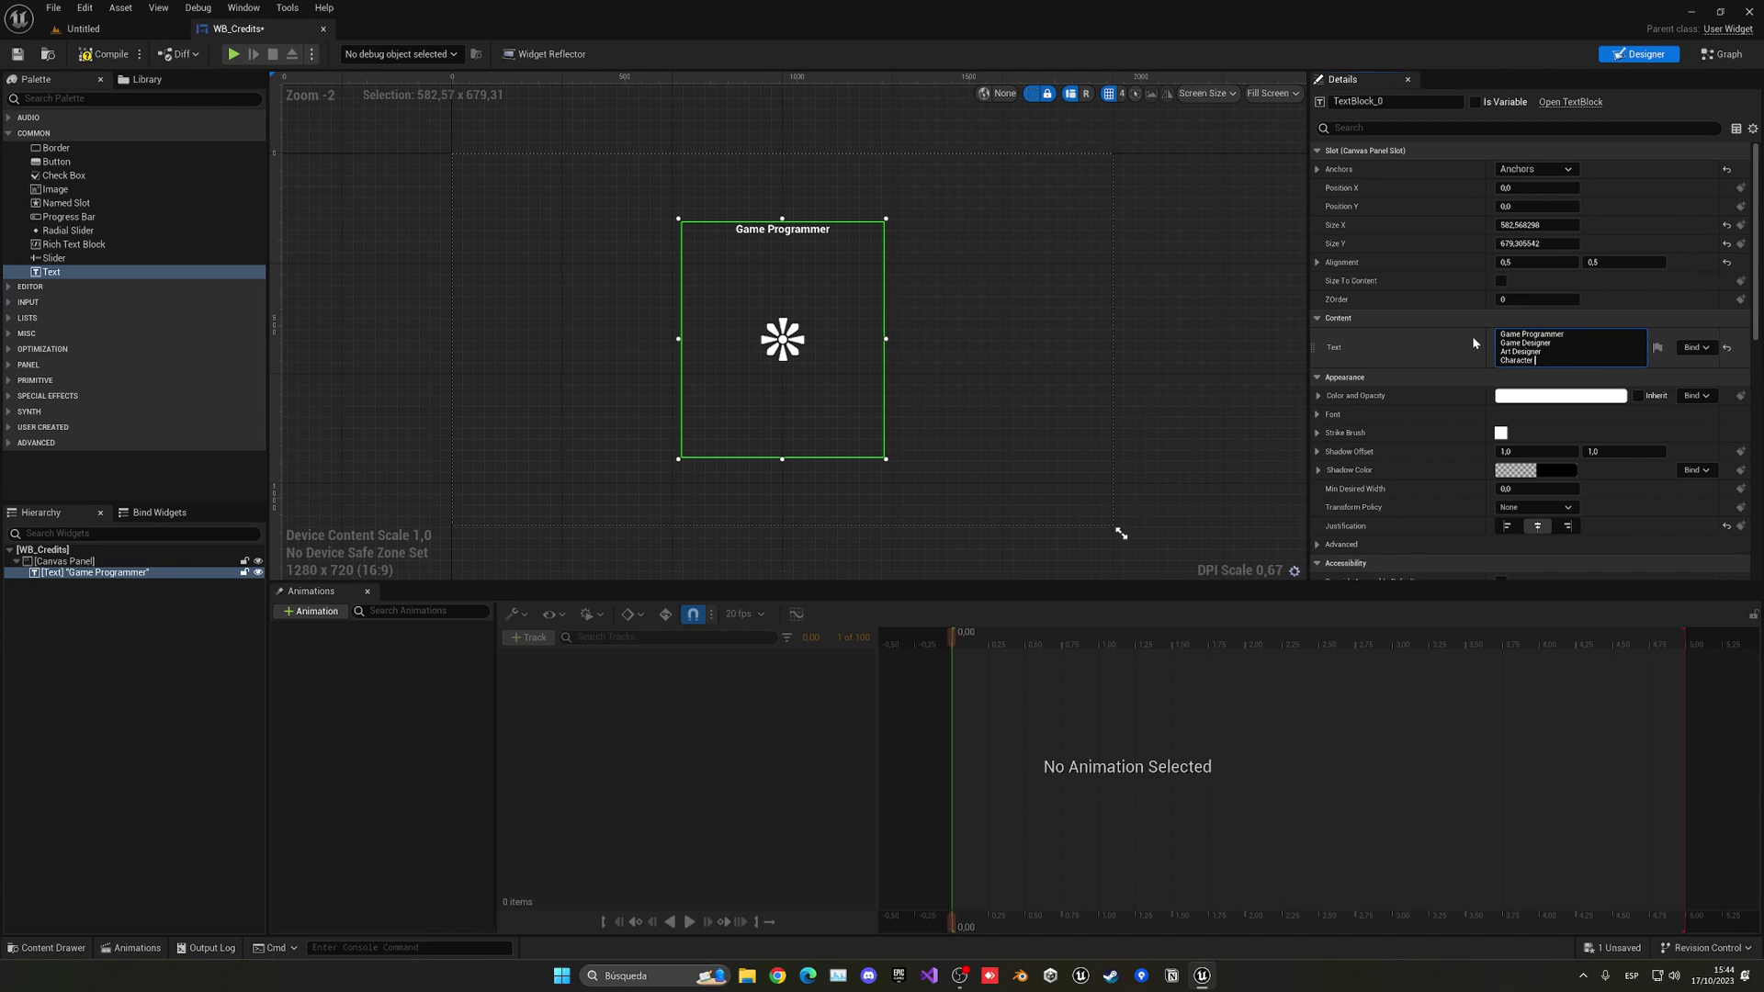
pyautogui.write('Character Artist')
pyautogui.press('Return')
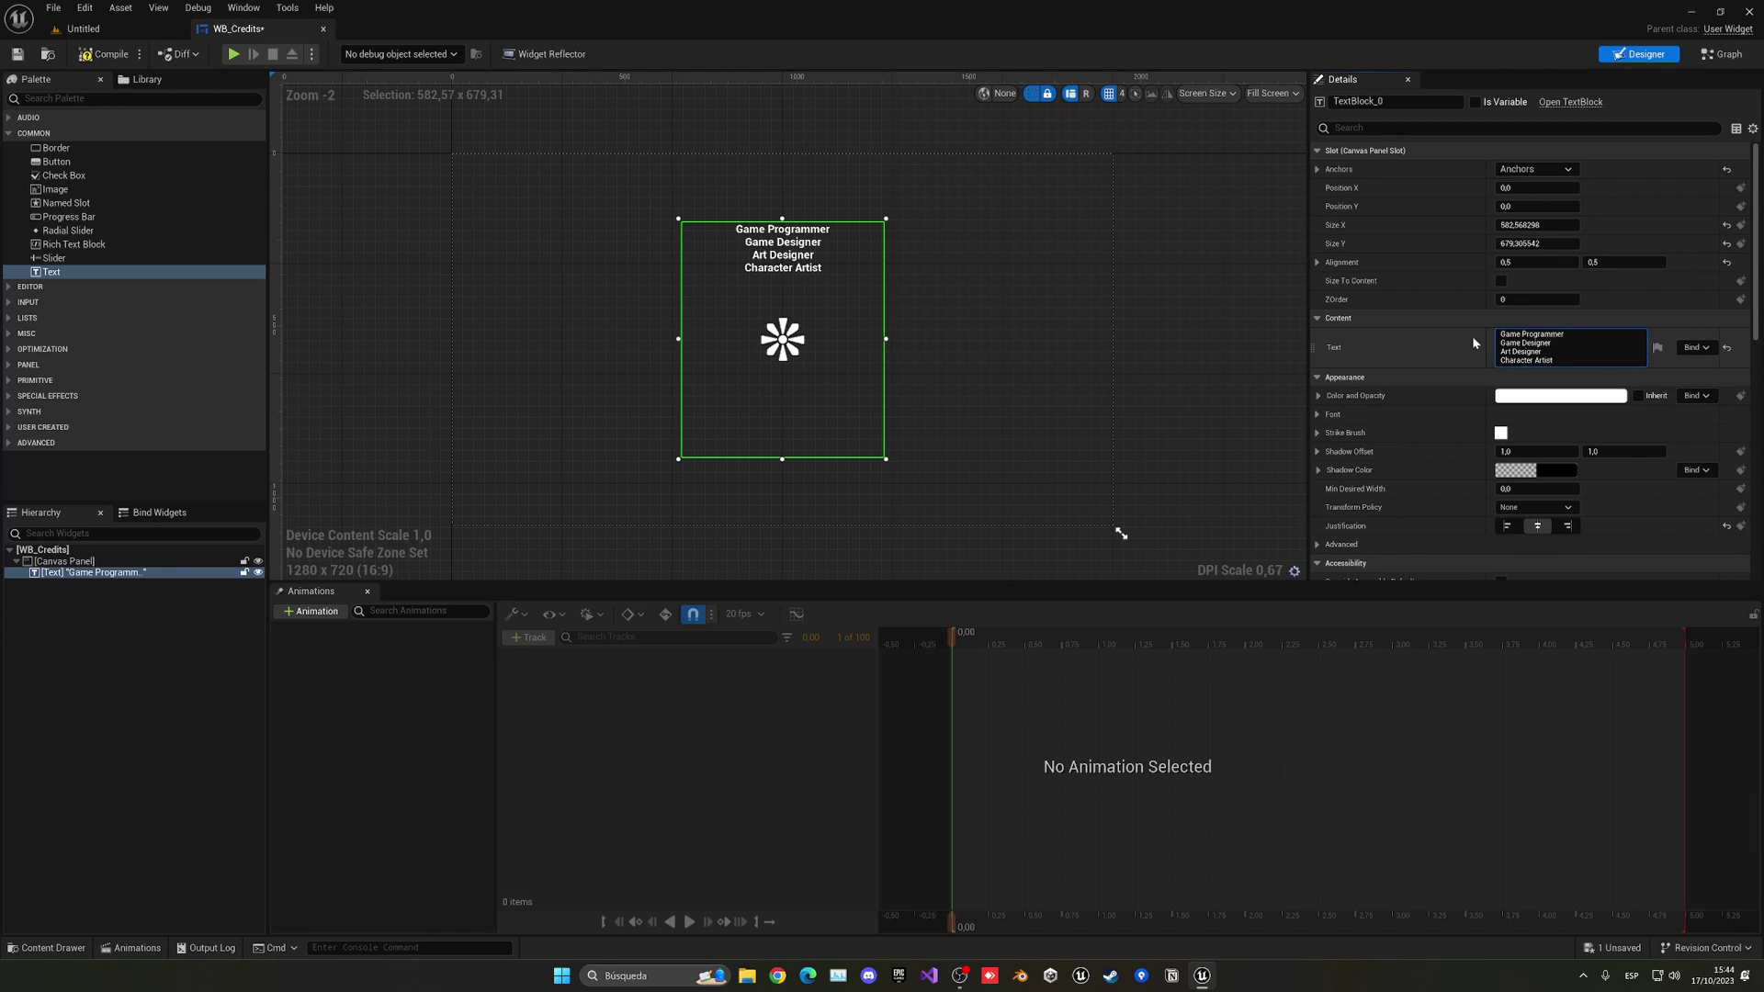
# Add an Environment Artist line and append a name to the first credit line
pyautogui.hotkey('shift', 'Return')
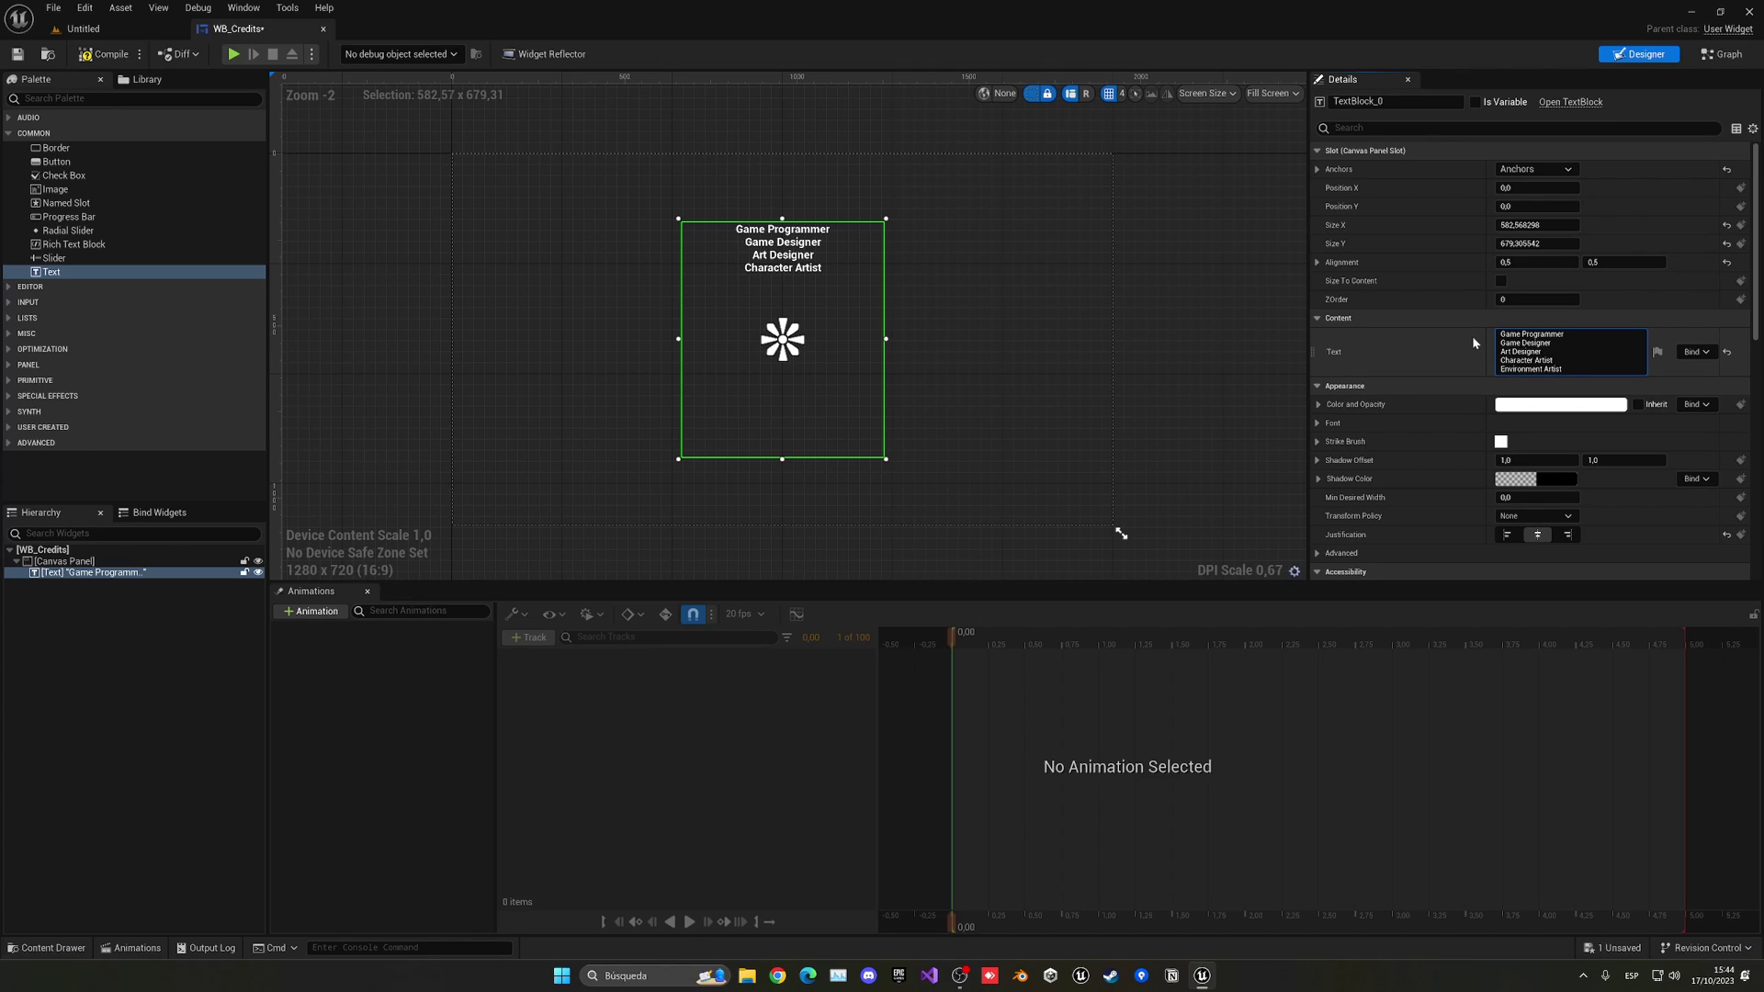
pyautogui.press('Return')
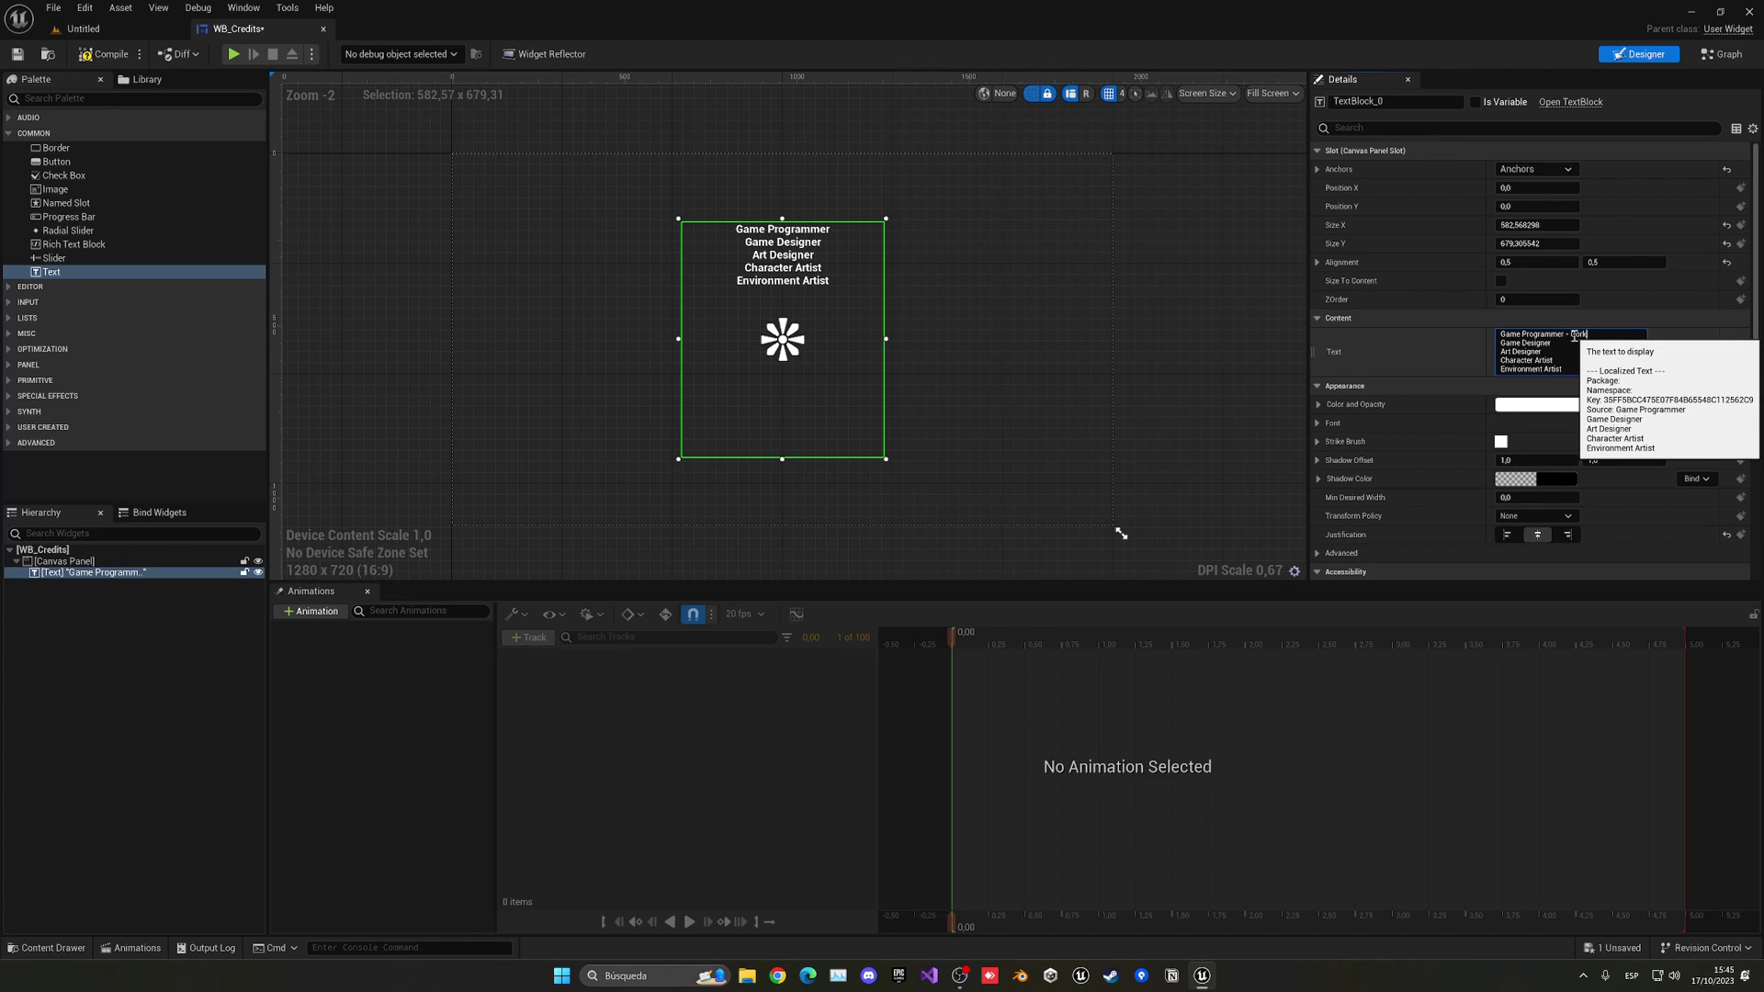
pyautogui.write('ka')
pyautogui.press('Return')
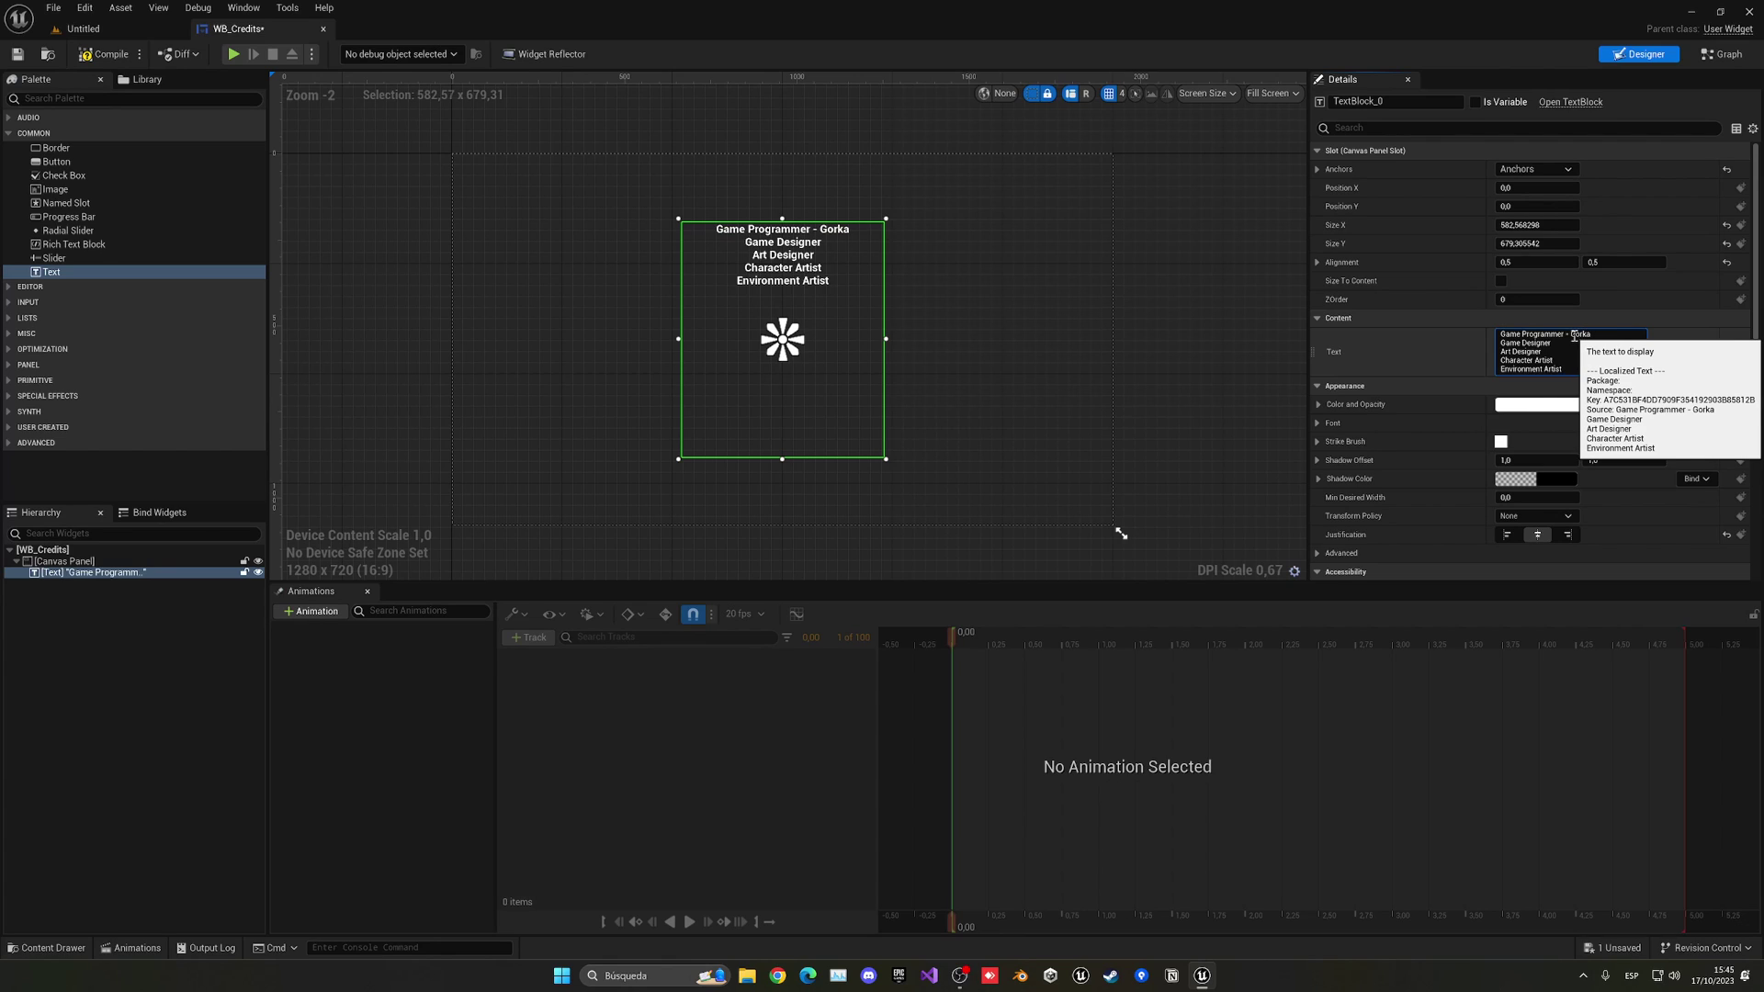
pyautogui.moveTo(1590, 334); pyautogui.dragTo(1569, 334)
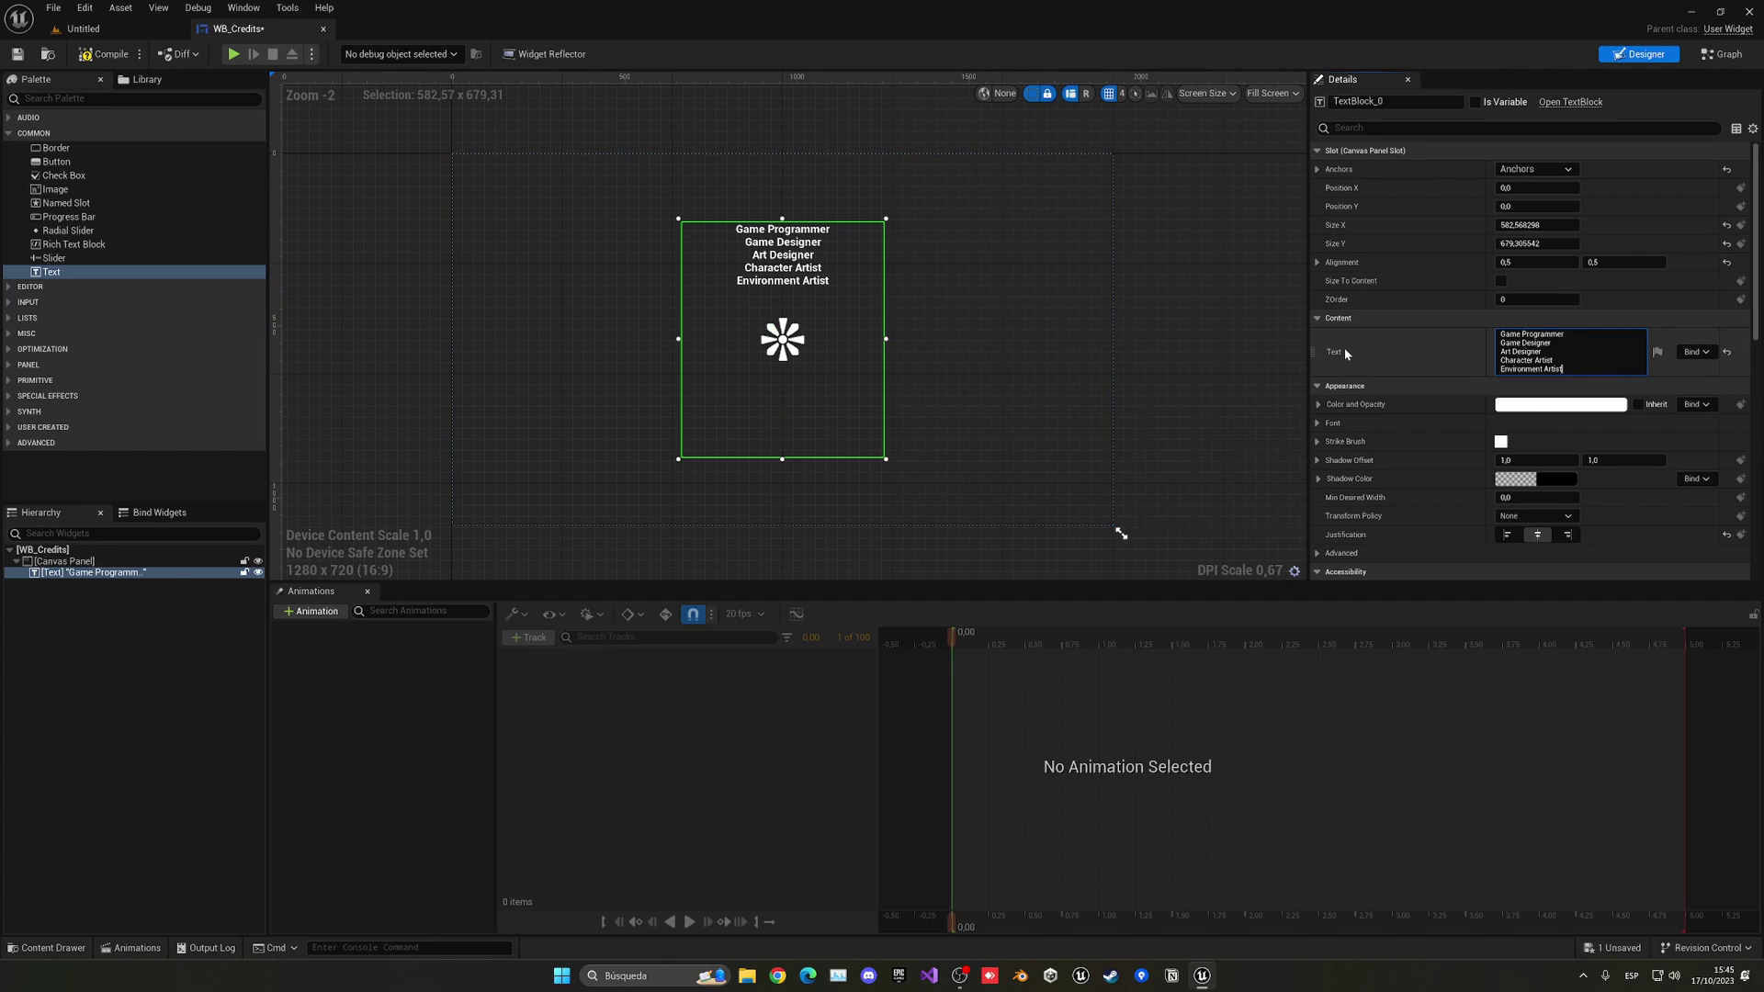
# Set the credits text font size to 45
pyautogui.click(1332, 423)
pyautogui.click(1521, 479)
pyautogui.press('Return')
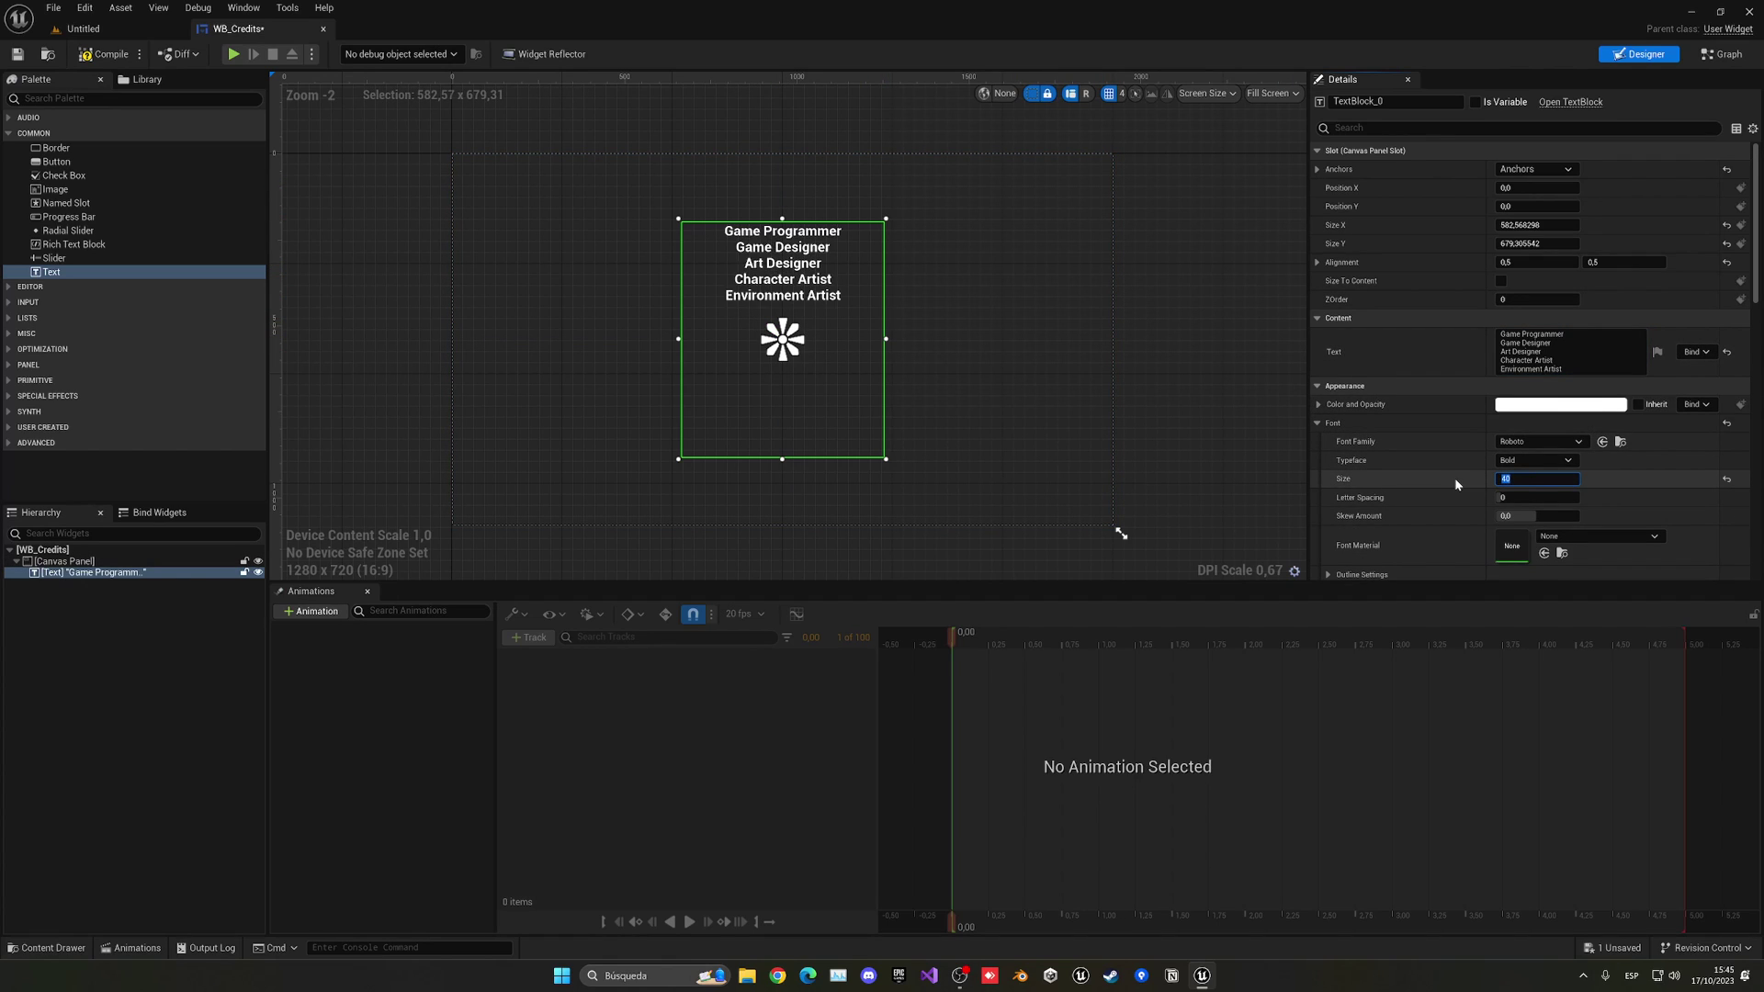
pyautogui.write('45')
pyautogui.press('Return')
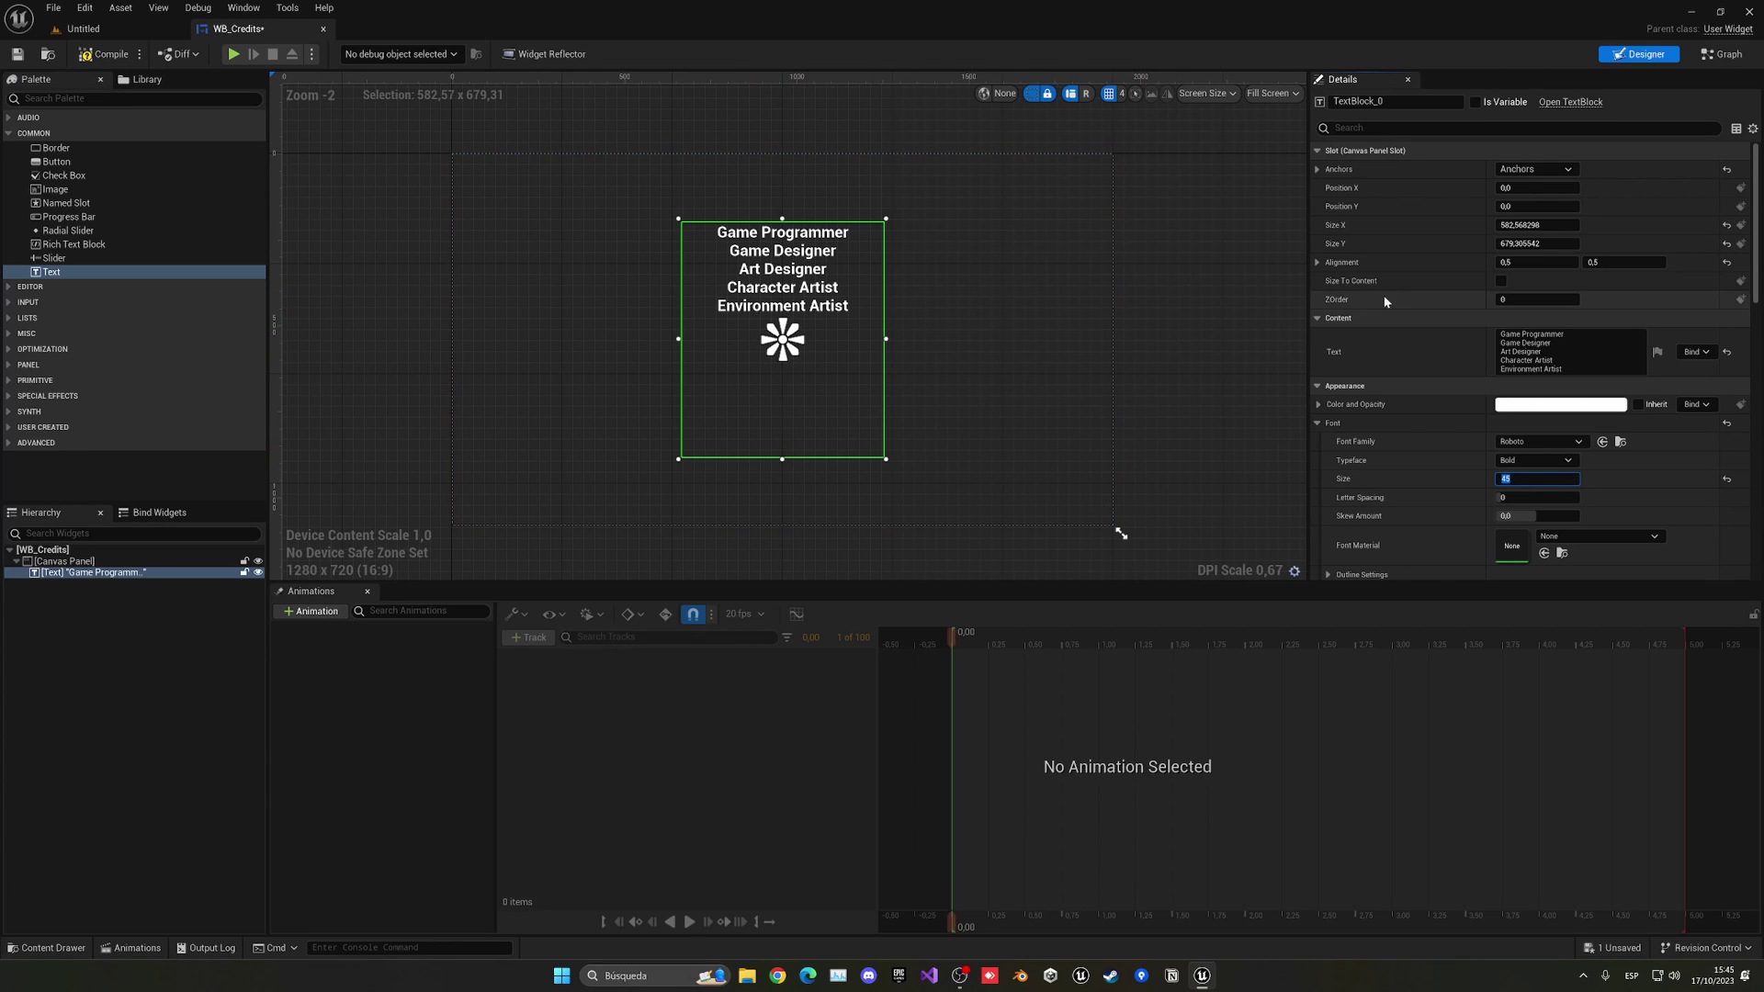
# Add an Audio Designer line below Environment Artist in the credits text
pyautogui.click(1546, 337)
pyautogui.rightClick(1573, 353)
pyautogui.press('Escape')
pyautogui.scroll(-1, 1573, 360)
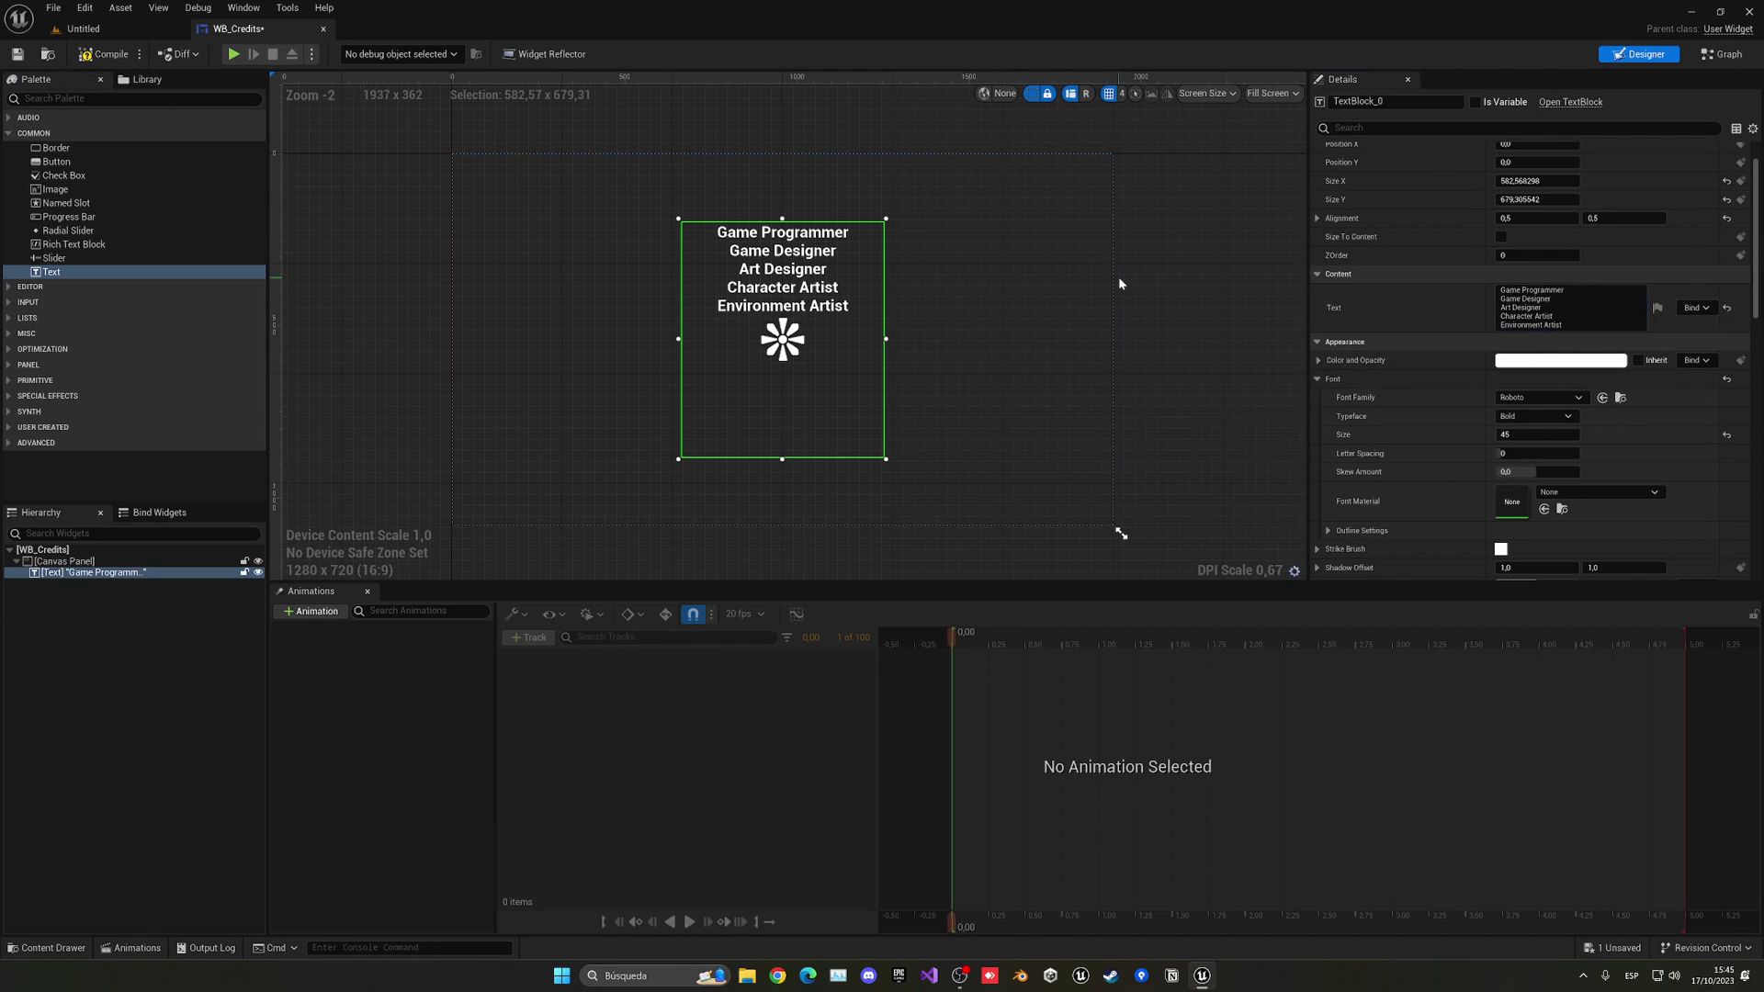
pyautogui.moveTo(1118, 267); pyautogui.dragTo(1106, 232, button='right')
pyautogui.hotkey('shift', 'Return')
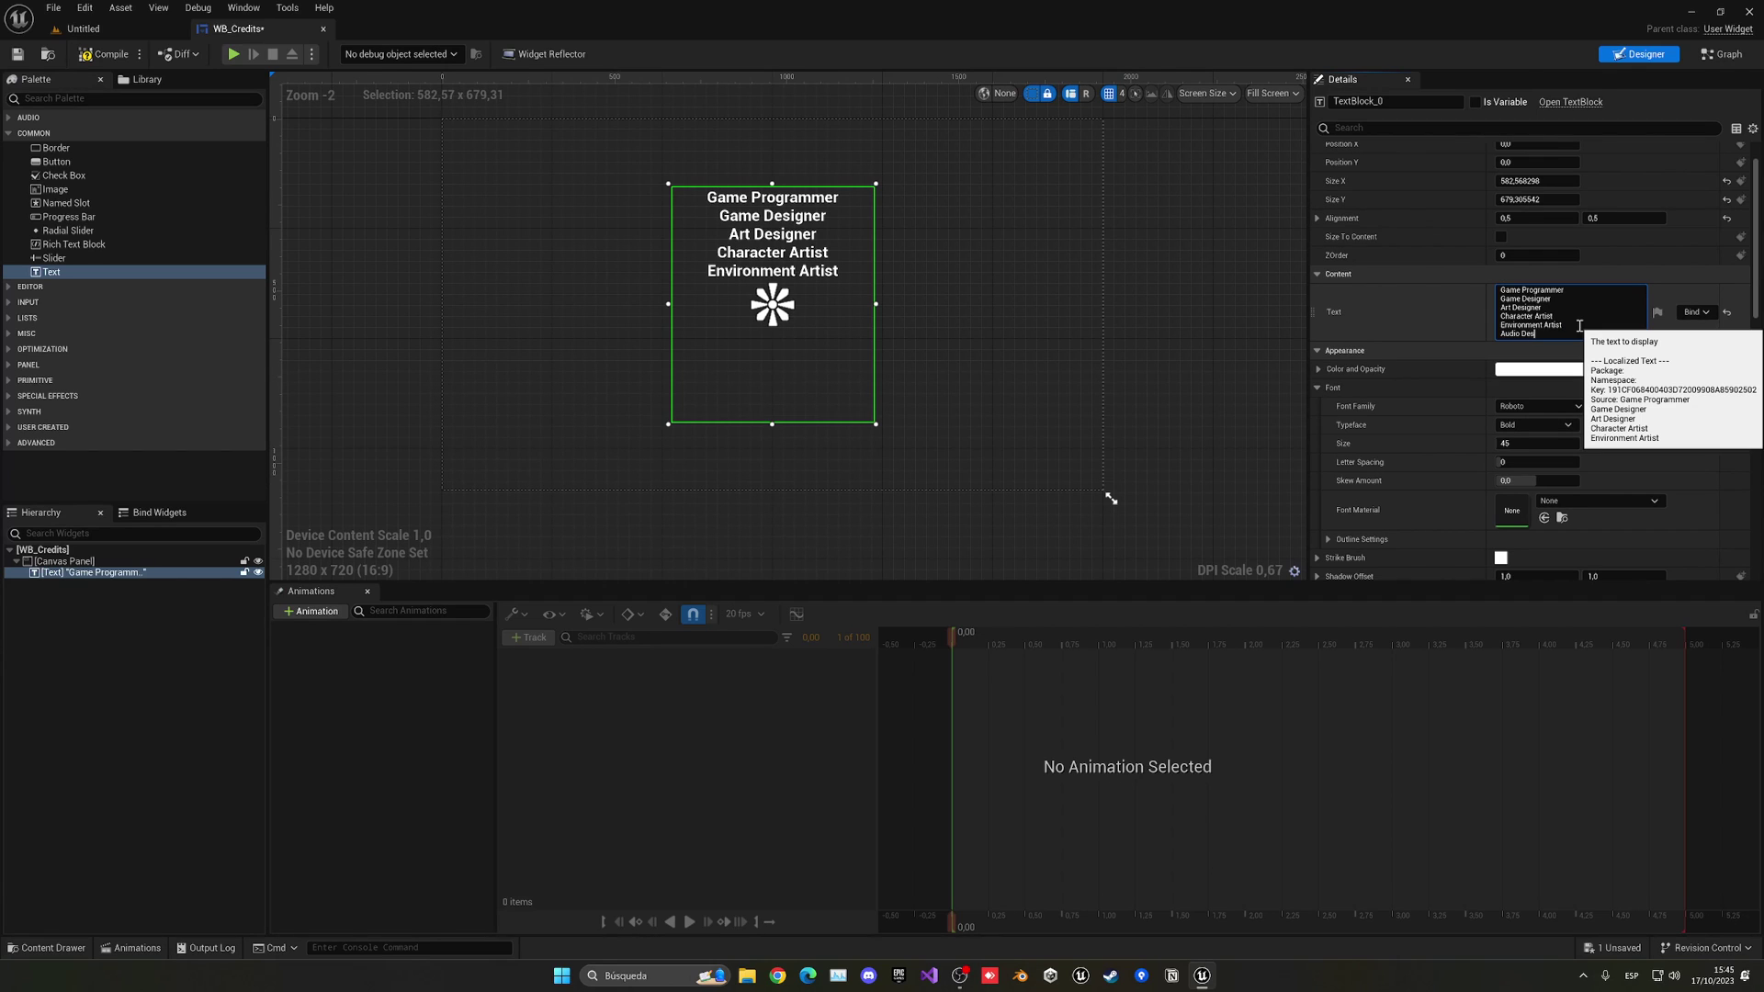
pyautogui.write('Audio Designer')
pyautogui.moveTo(1157, 353); pyautogui.dragTo(1176, 393, button='right')
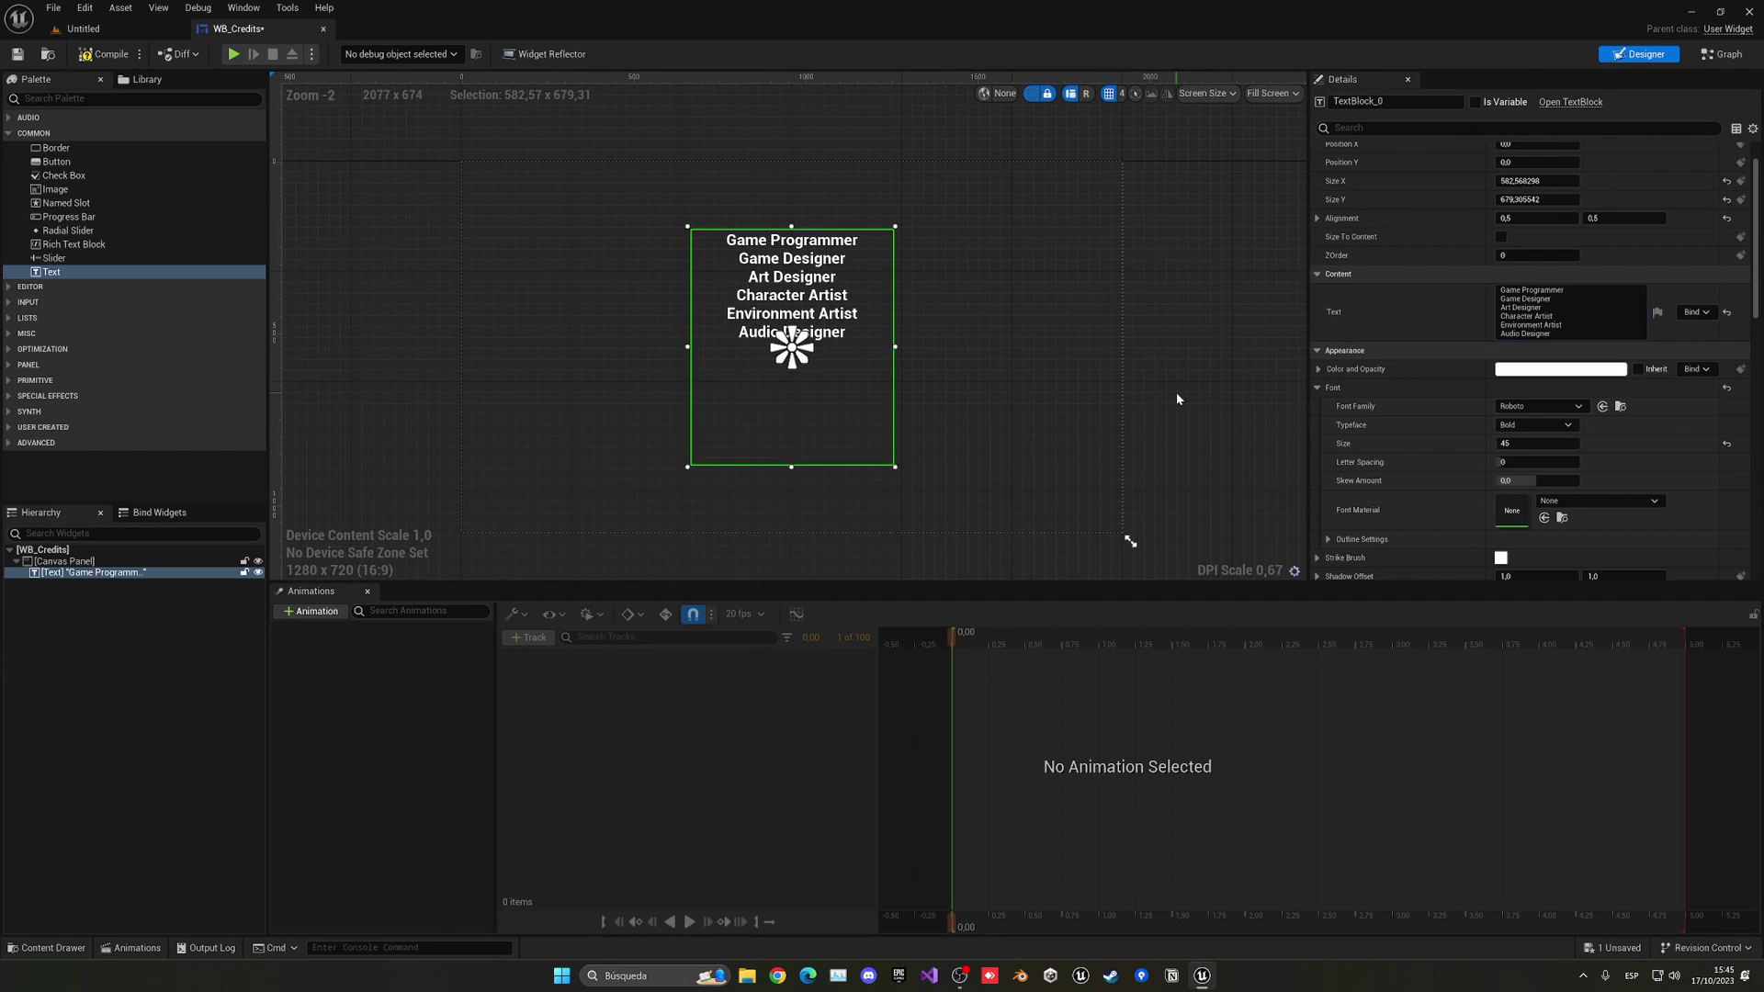
pyautogui.click(1020, 397)
# Reduce the text block's Size Y to about 332.74 to fit the lines
pyautogui.click(882, 417)
pyautogui.scroll(-2, 924, 420)
pyautogui.scroll(1, 1525, 230)
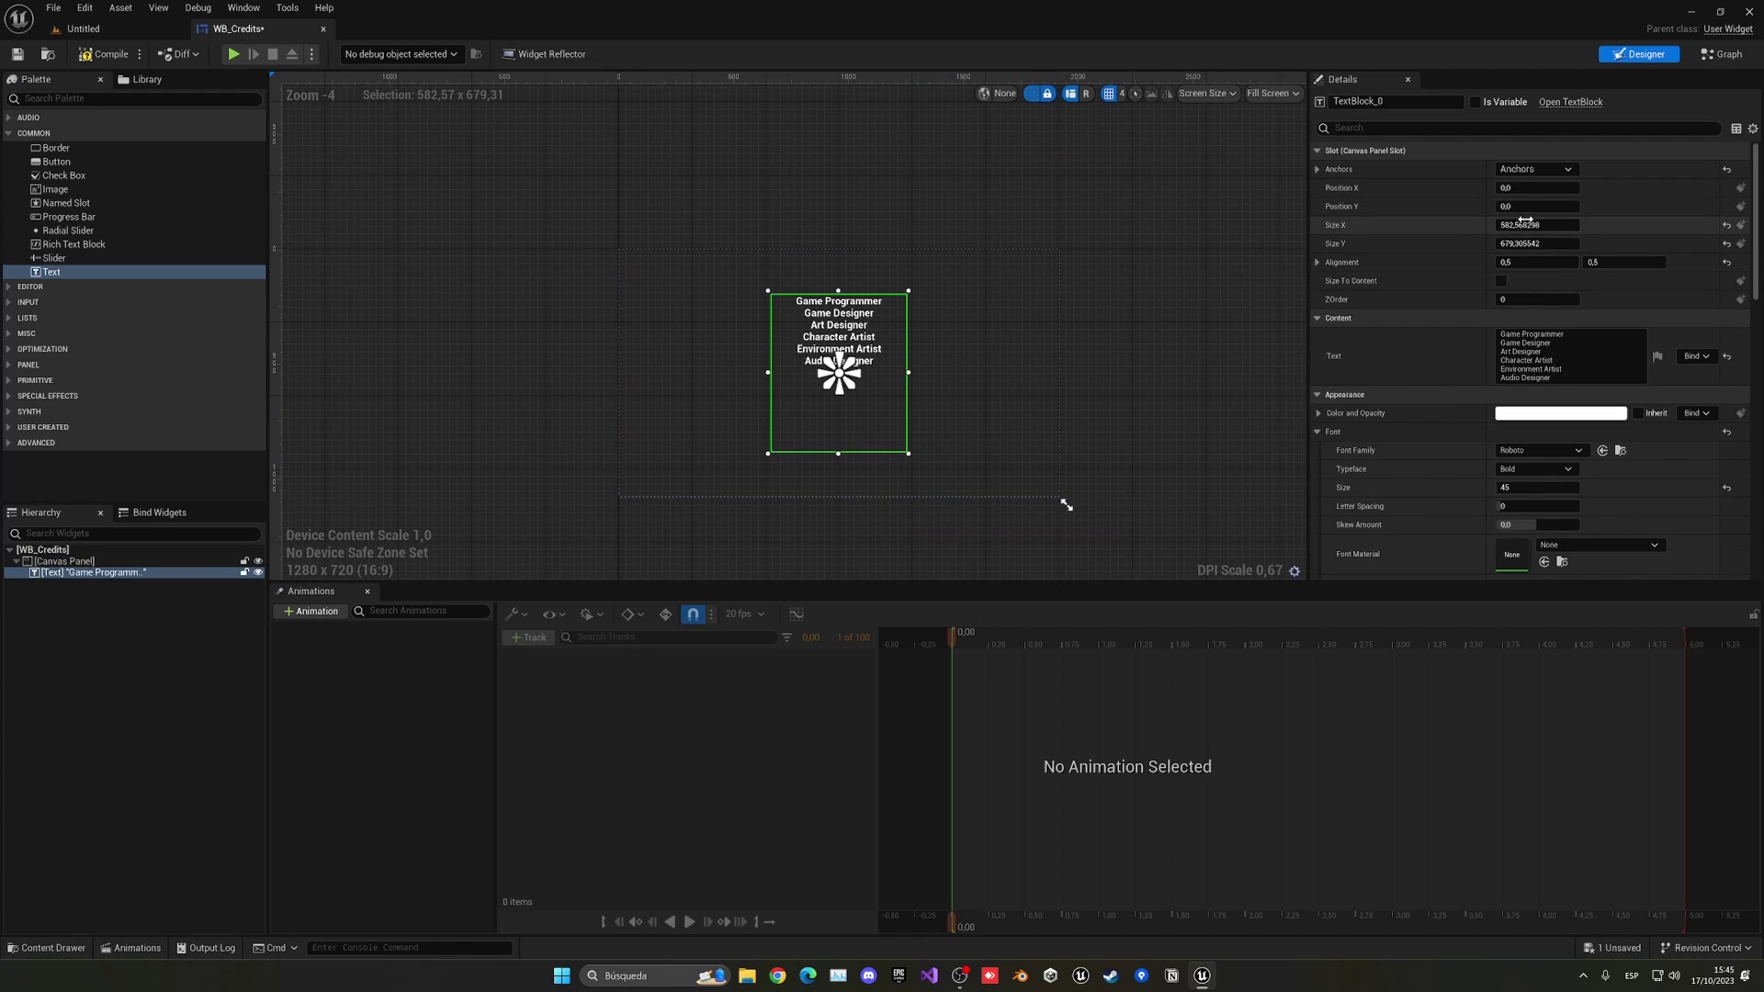
pyautogui.moveTo(1522, 244); pyautogui.dragTo(1447, 244)
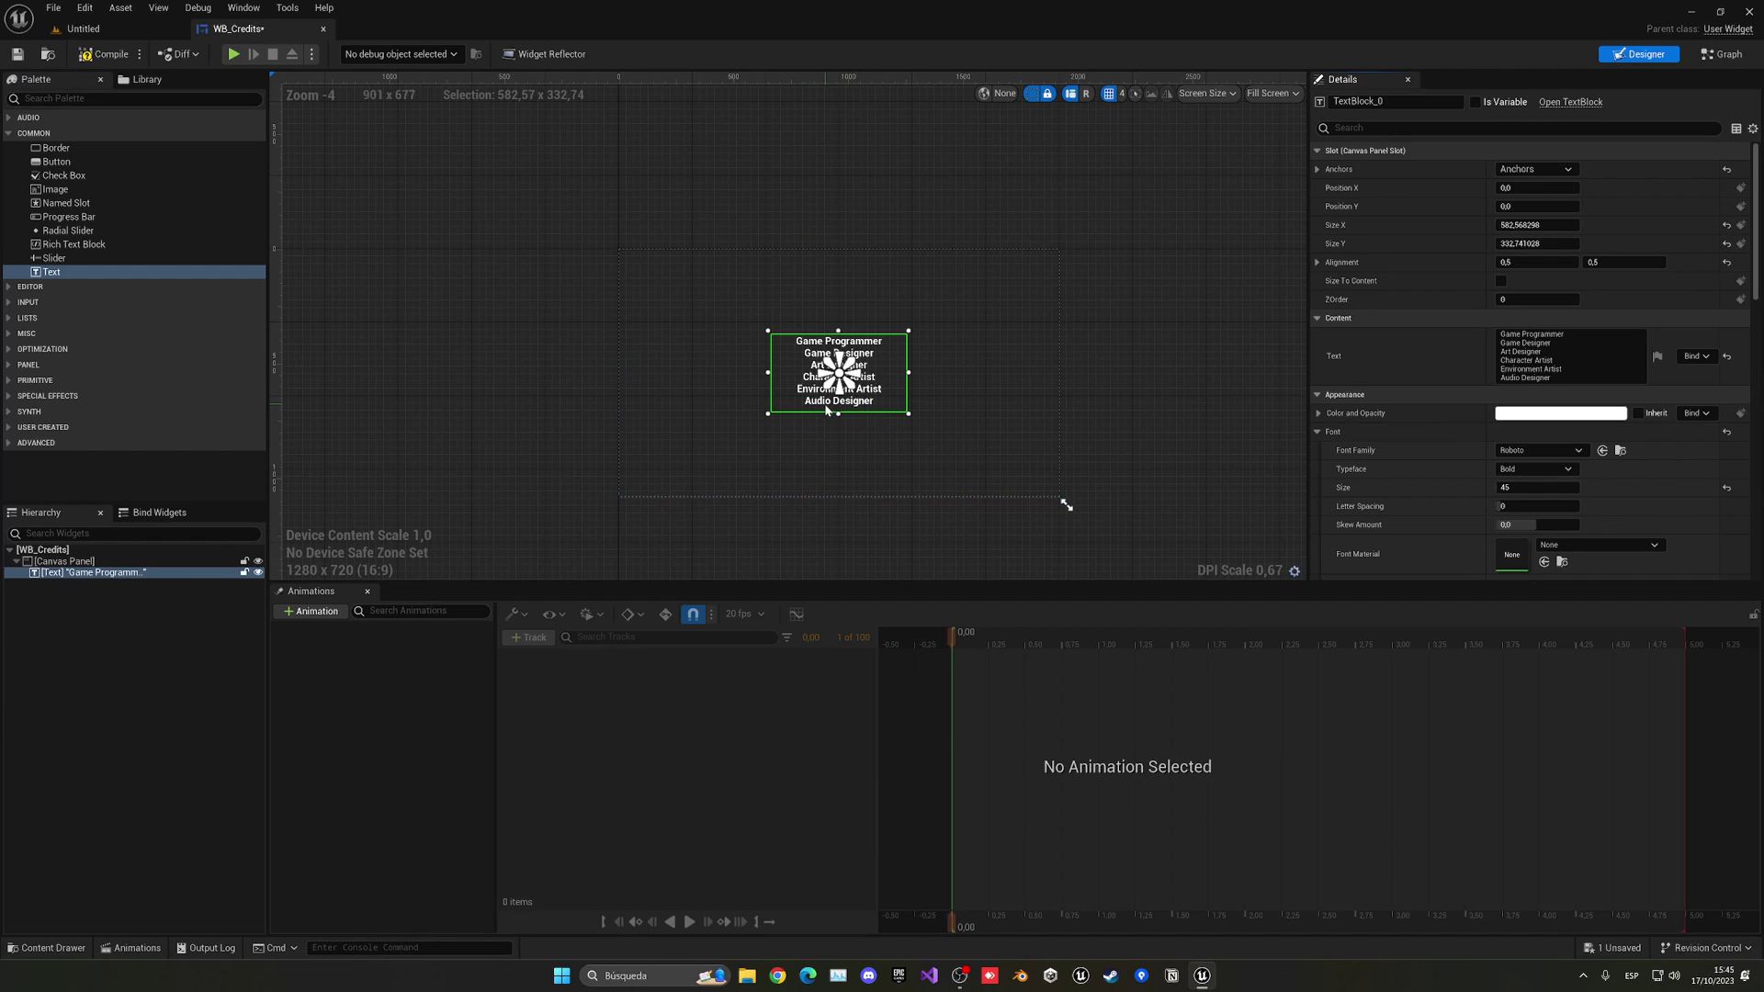
pyautogui.moveTo(832, 414); pyautogui.dragTo(819, 382, button='right')
pyautogui.scroll(1, 819, 382)
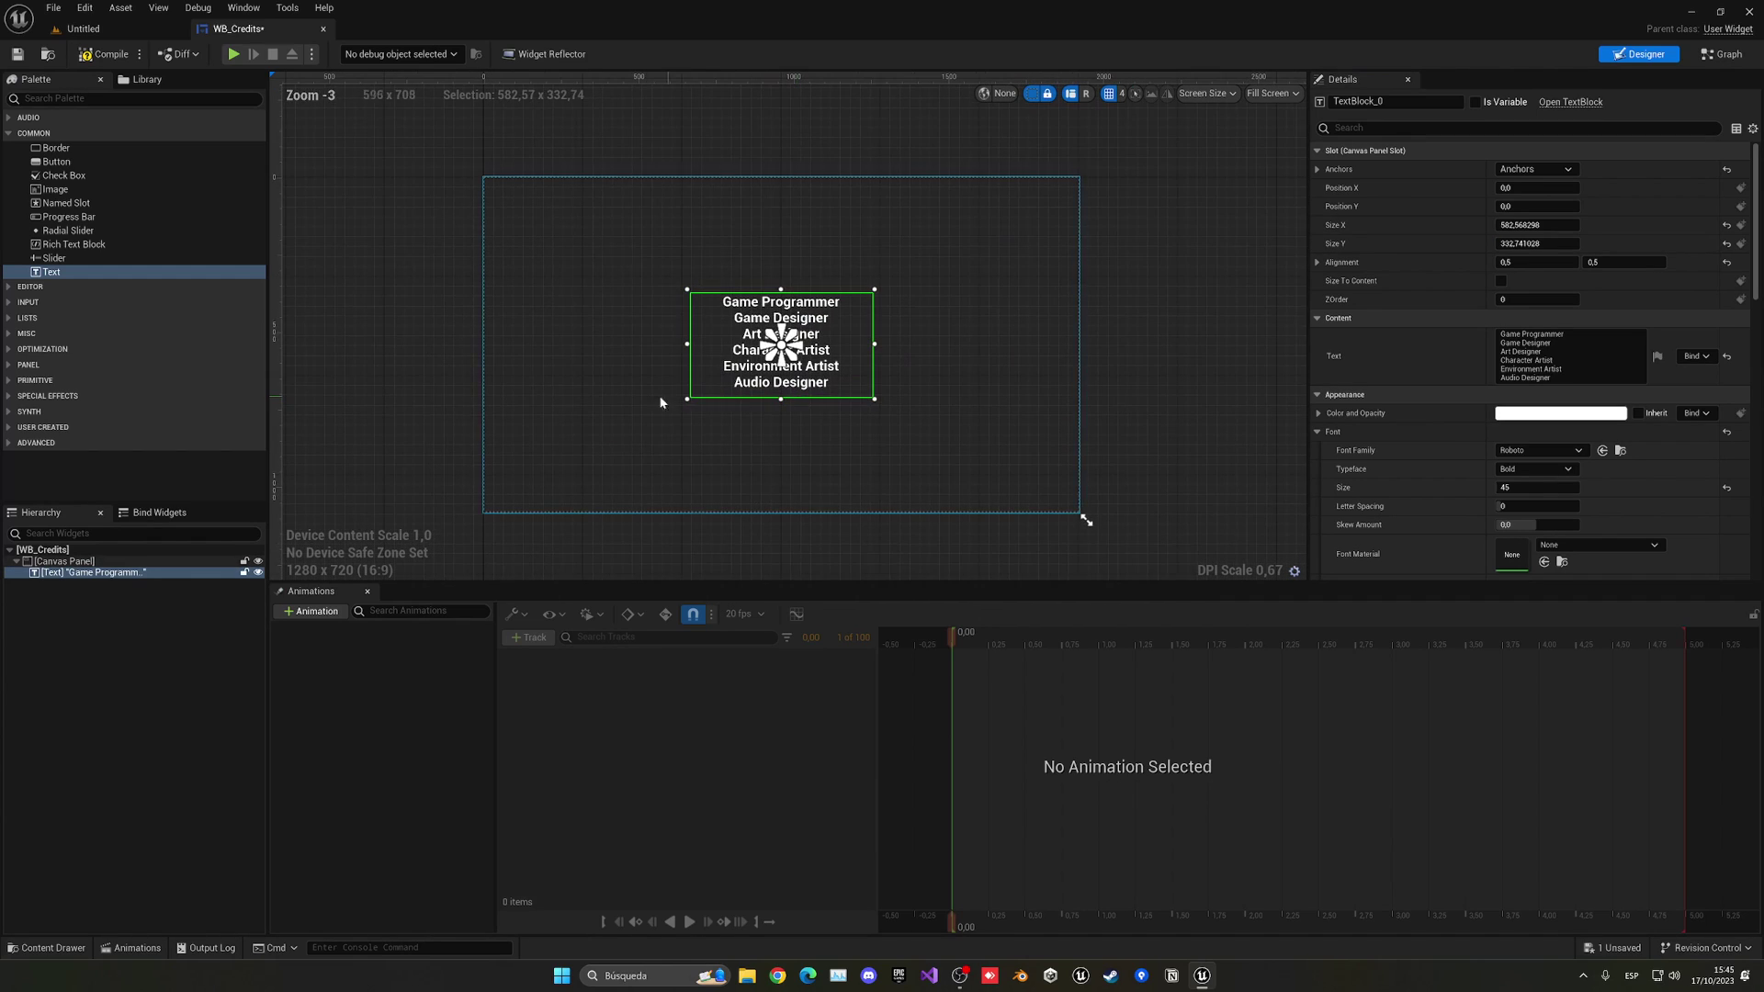
# Compile the widget, rename the text block to Credits Text, and mark it Is Variable
pyautogui.click(92, 55)
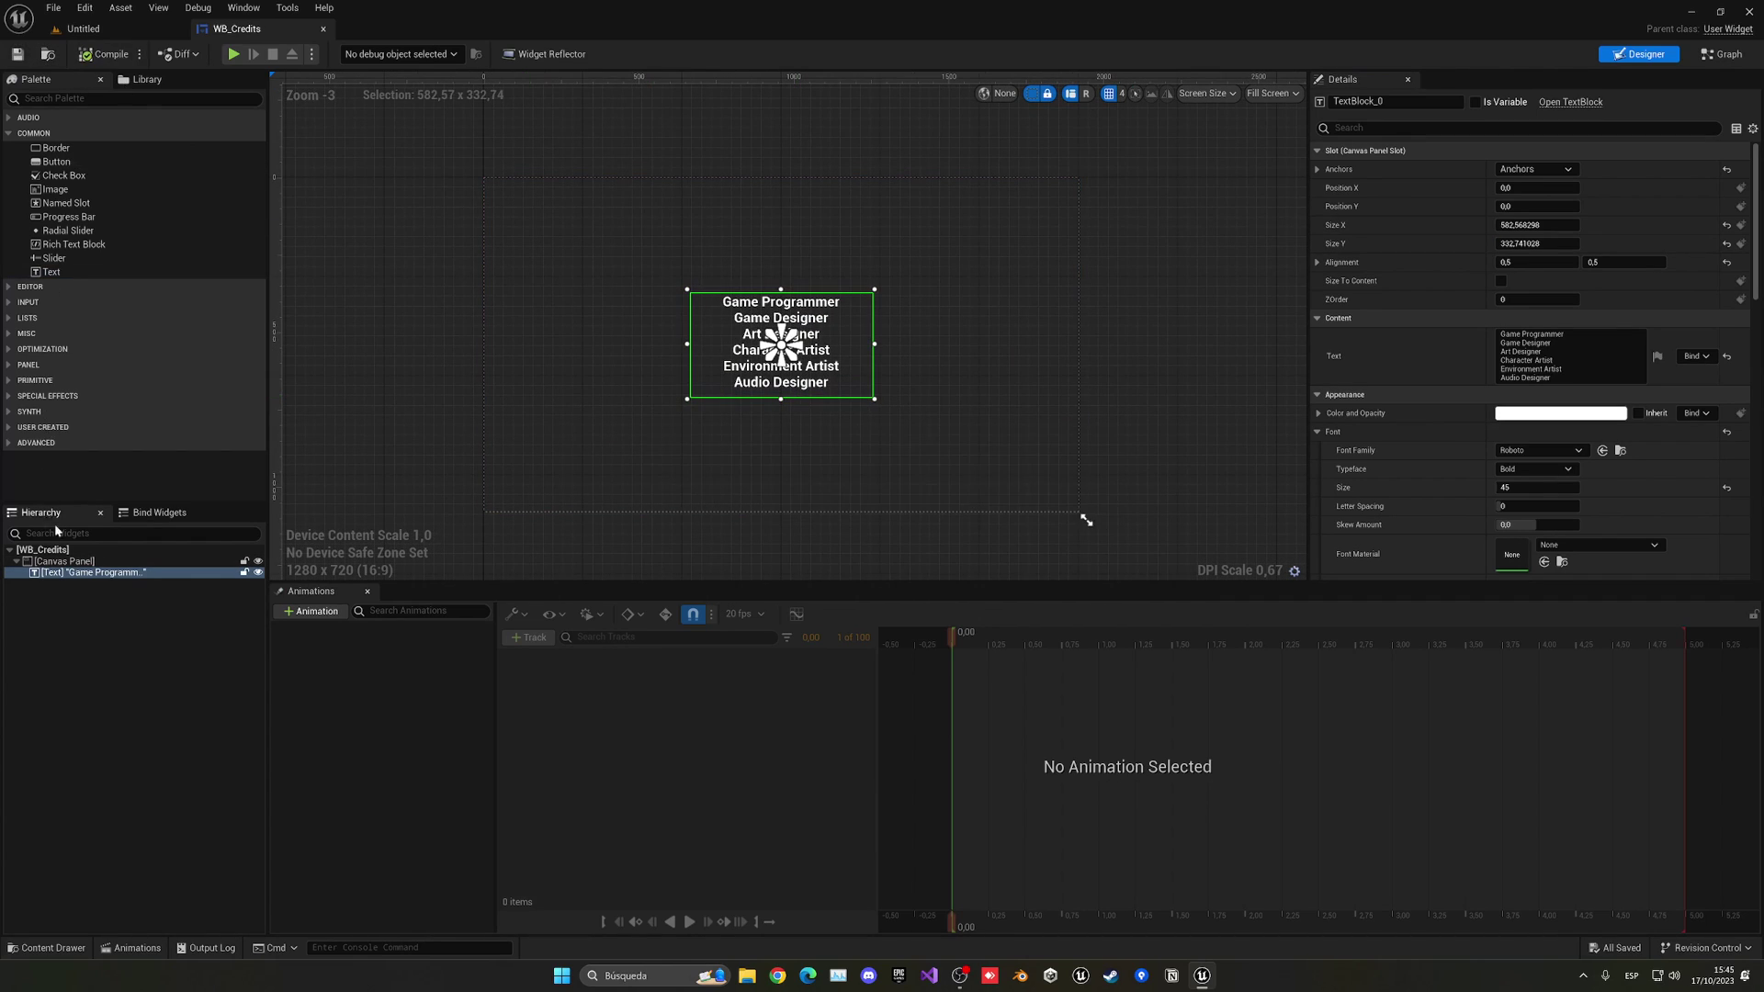
pyautogui.click(69, 574)
pyautogui.doubleClick(80, 574)
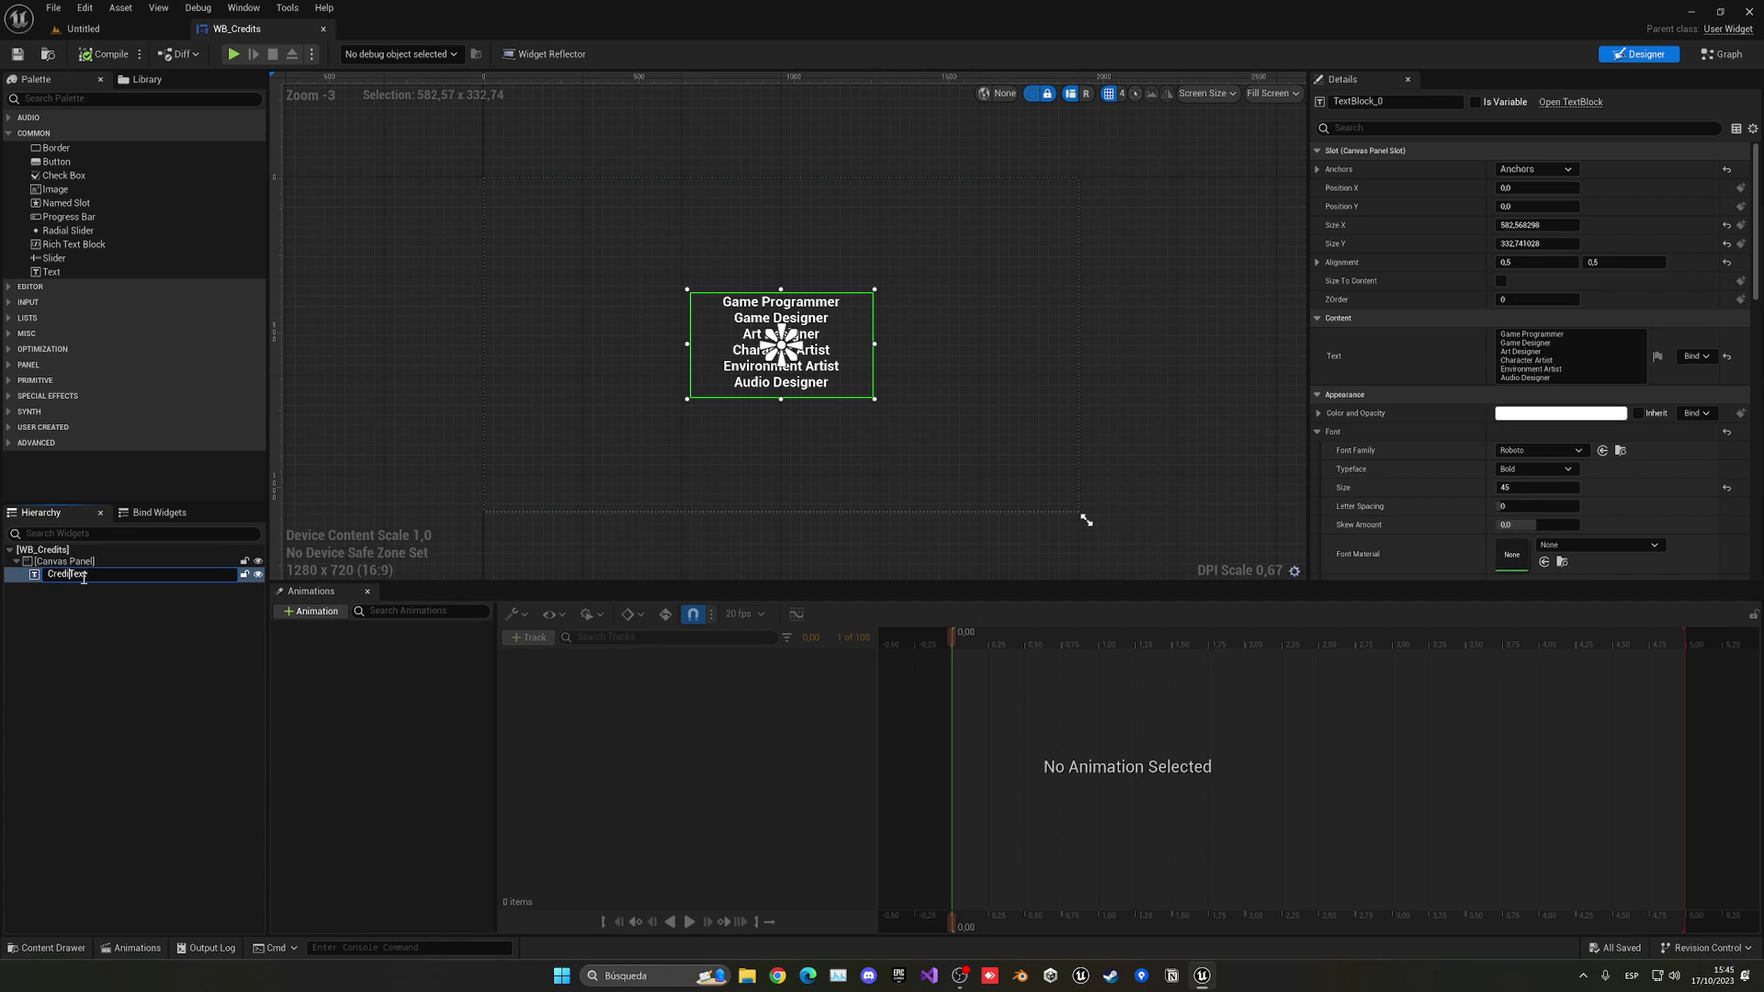
pyautogui.press('Return')
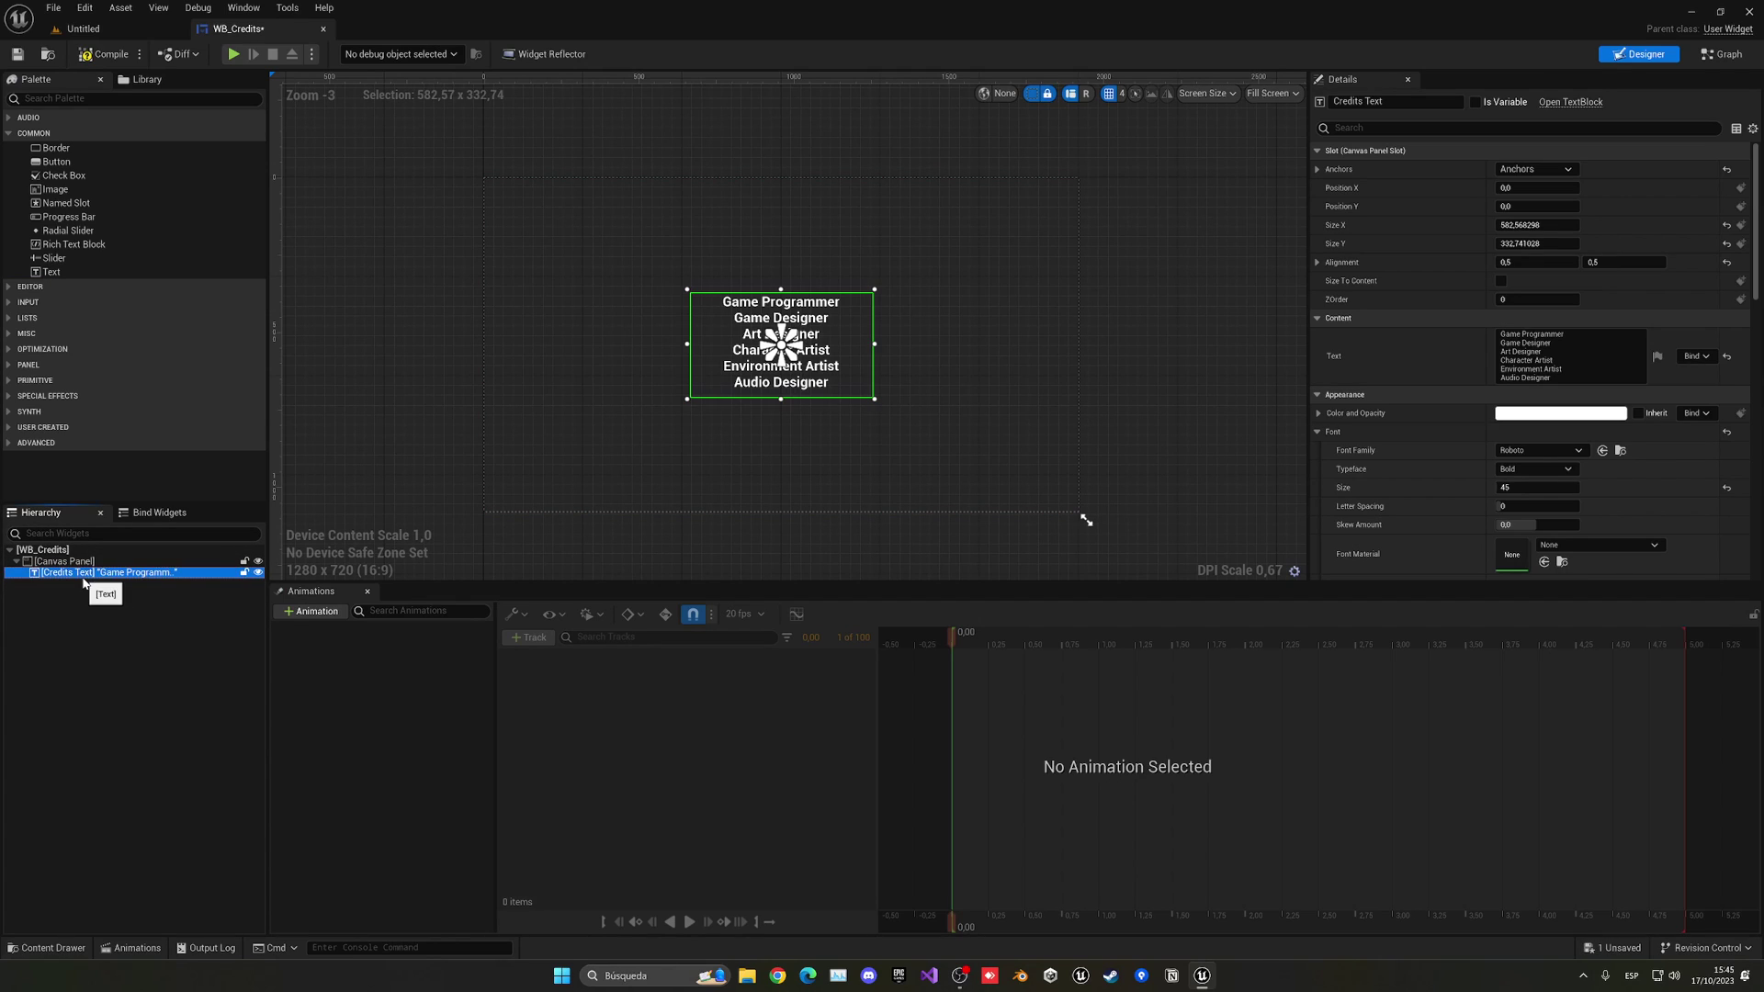
pyautogui.click(1477, 102)
pyautogui.click(1243, 357)
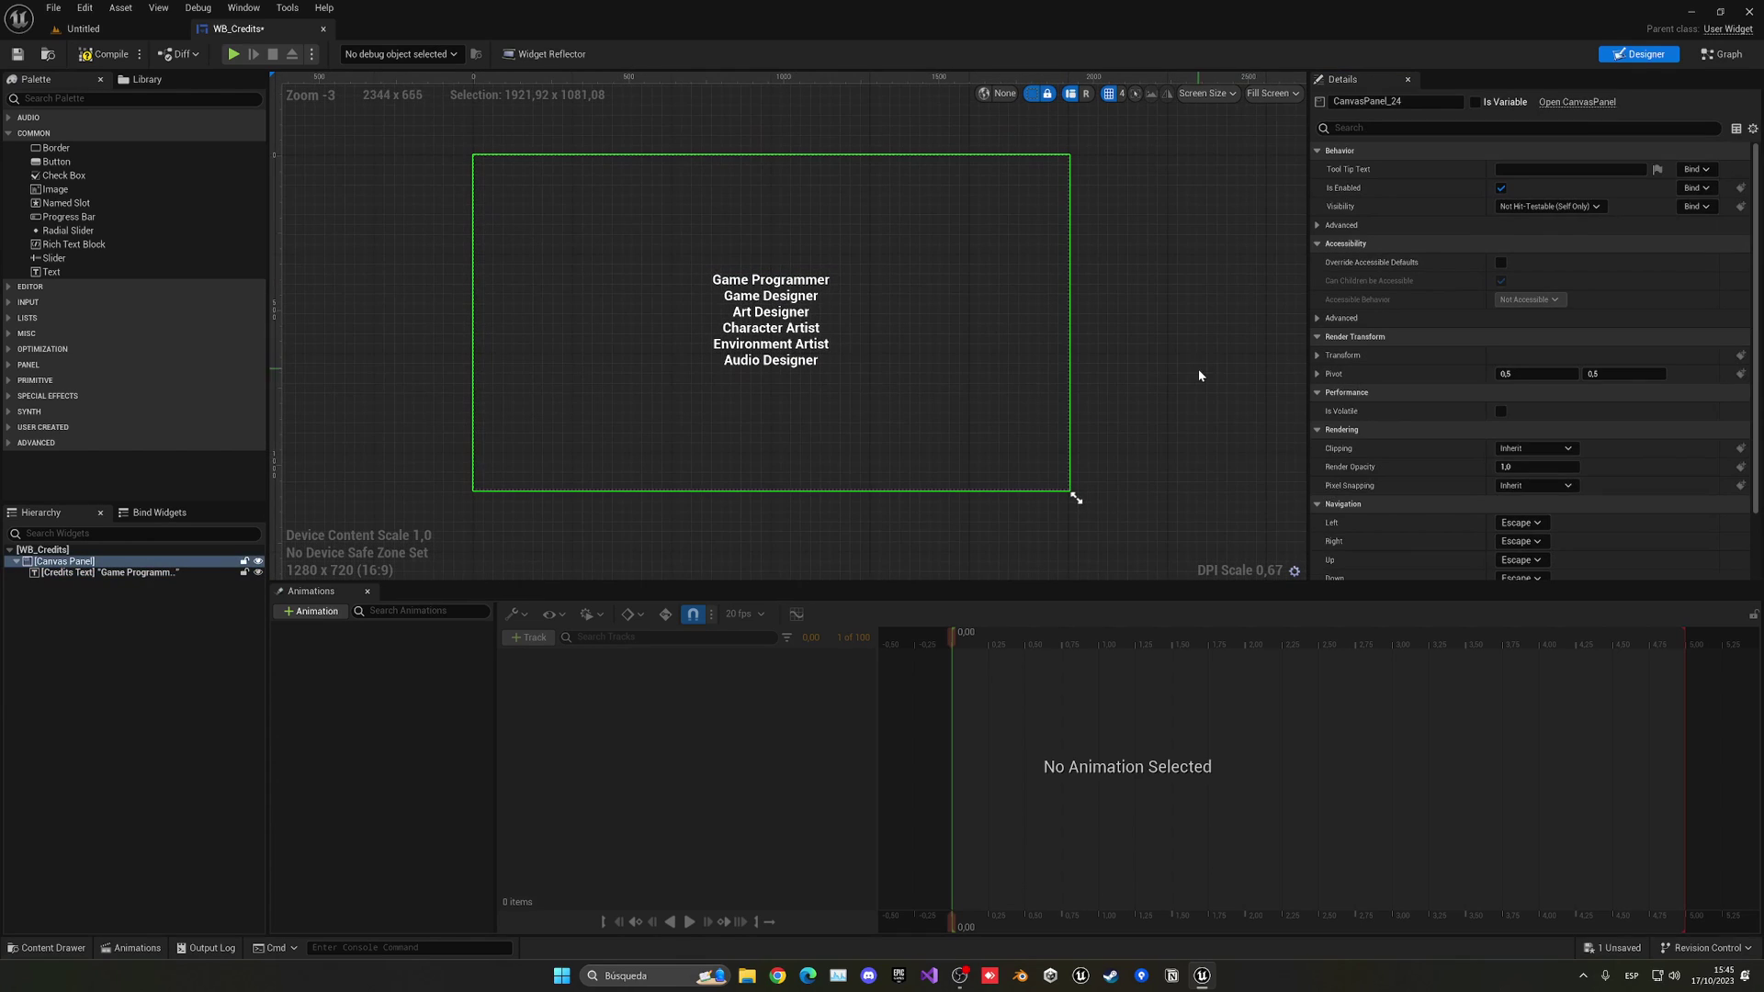
pyautogui.click(59, 573)
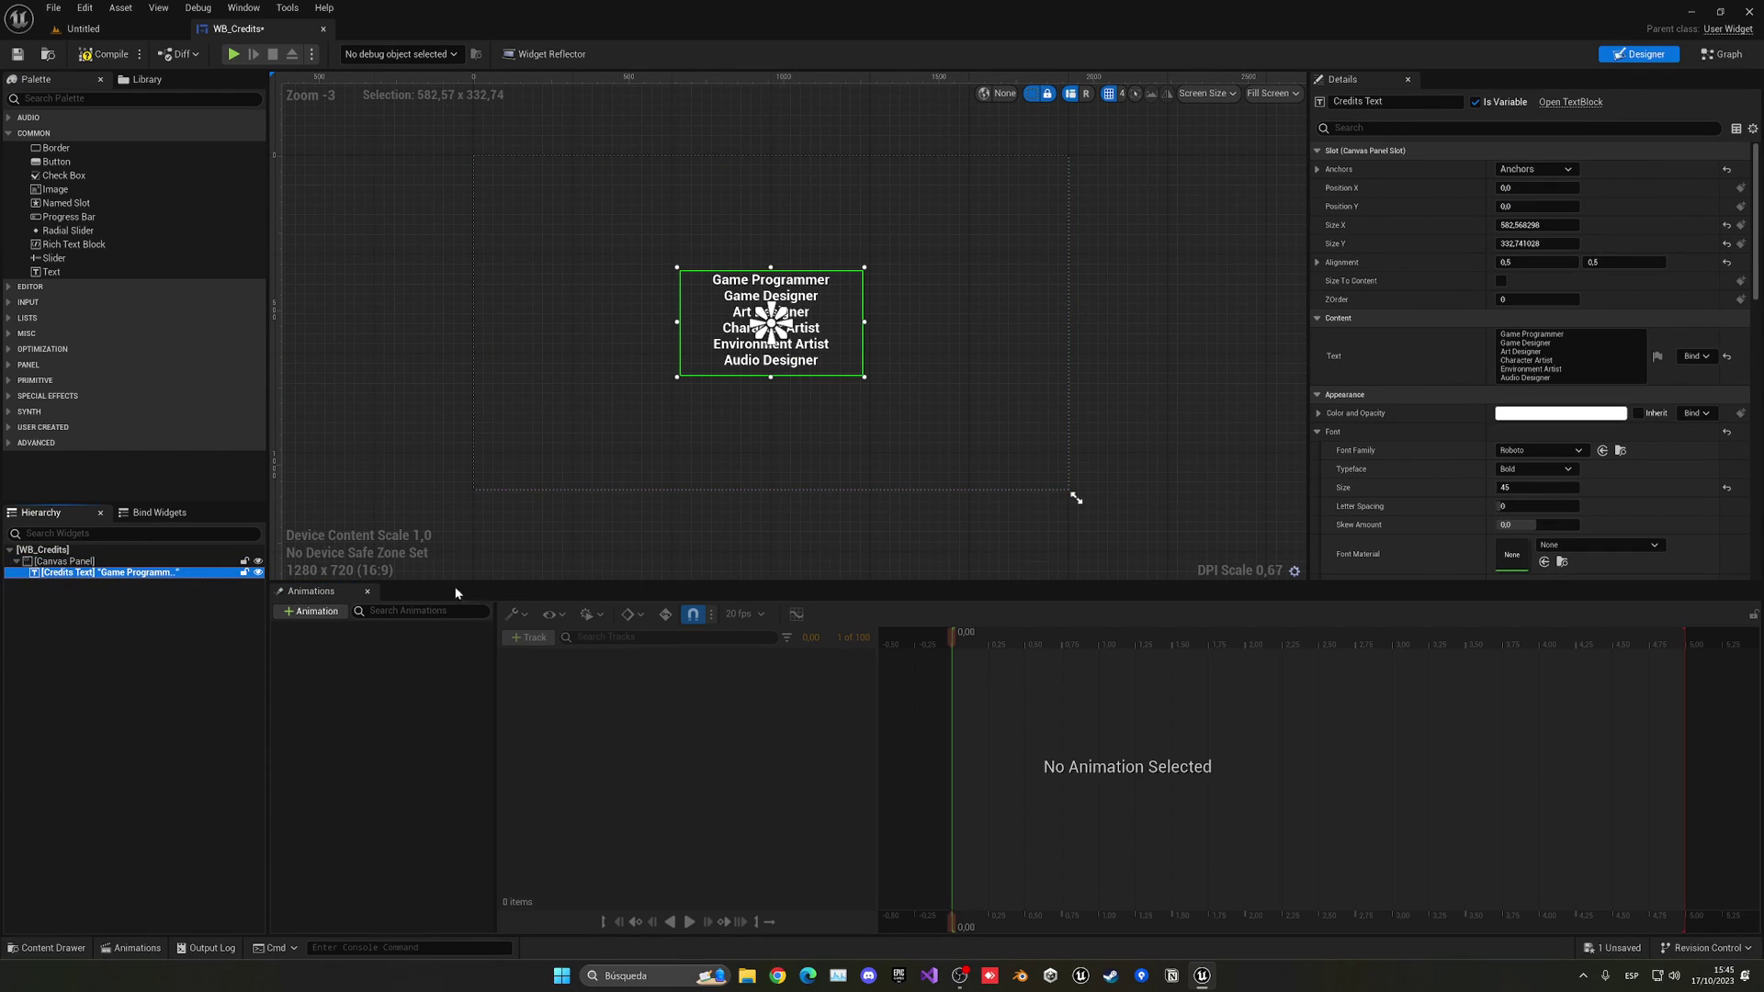
pyautogui.click(244, 7)
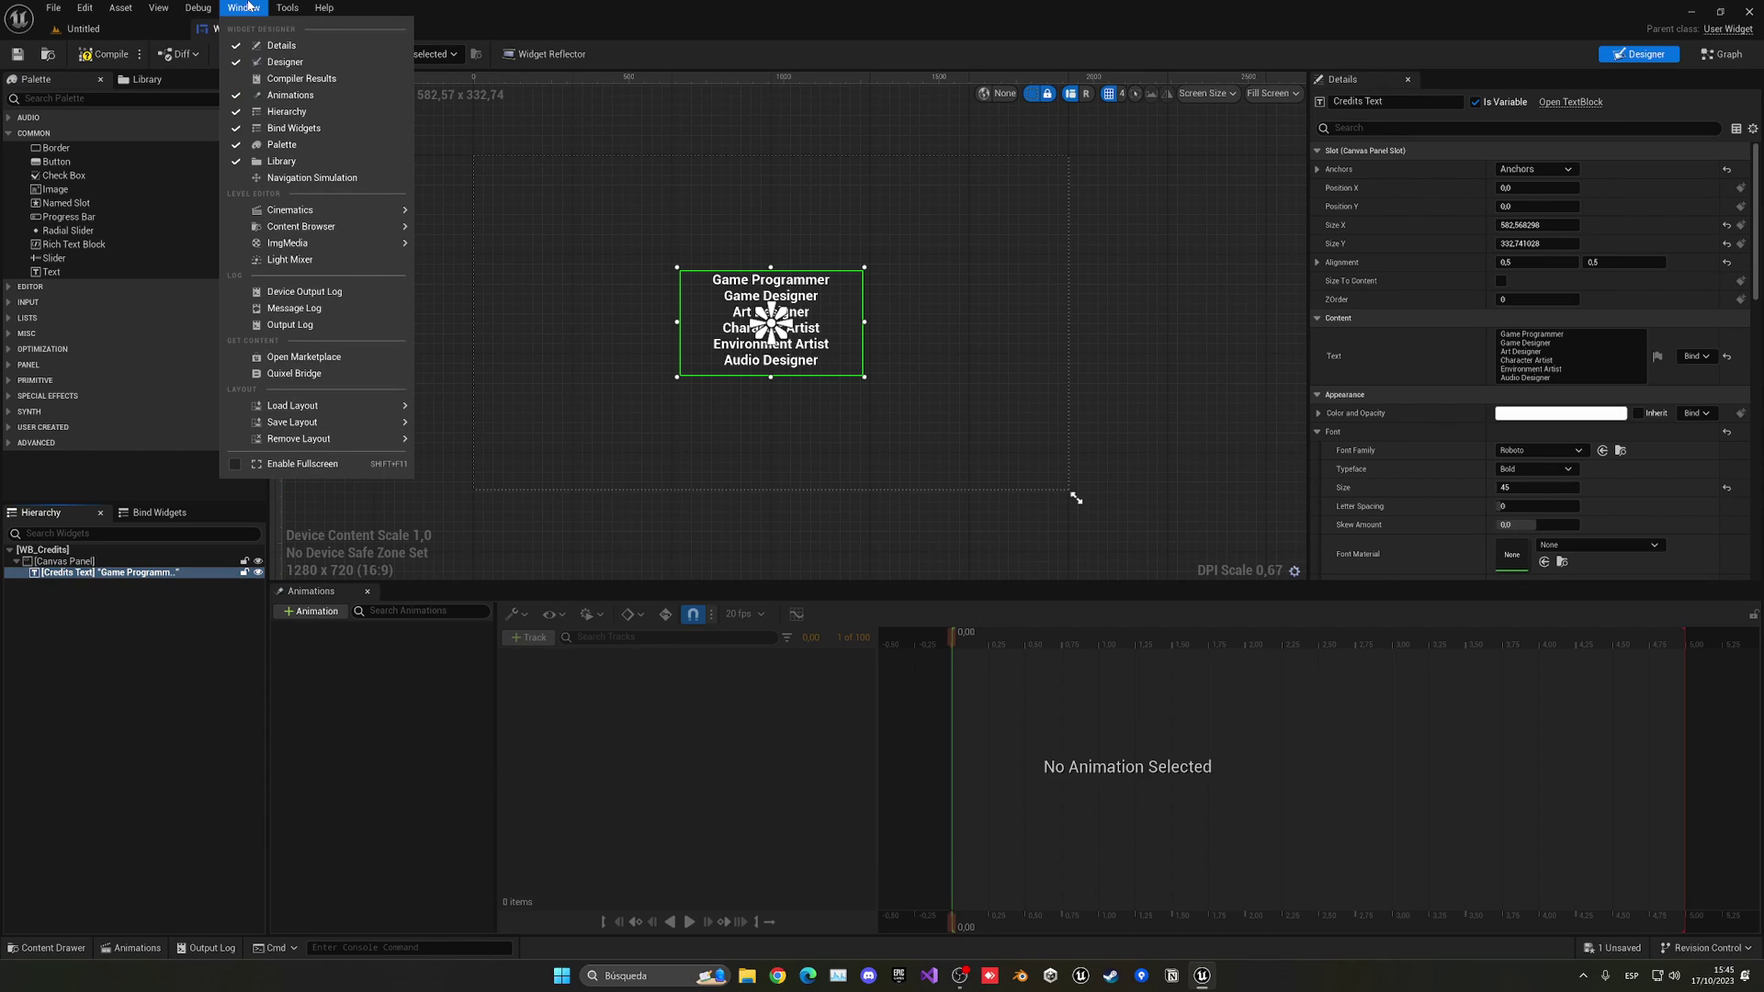
# Add an animation named Credits and give it a track bound to Credits Text
pyautogui.click(369, 691)
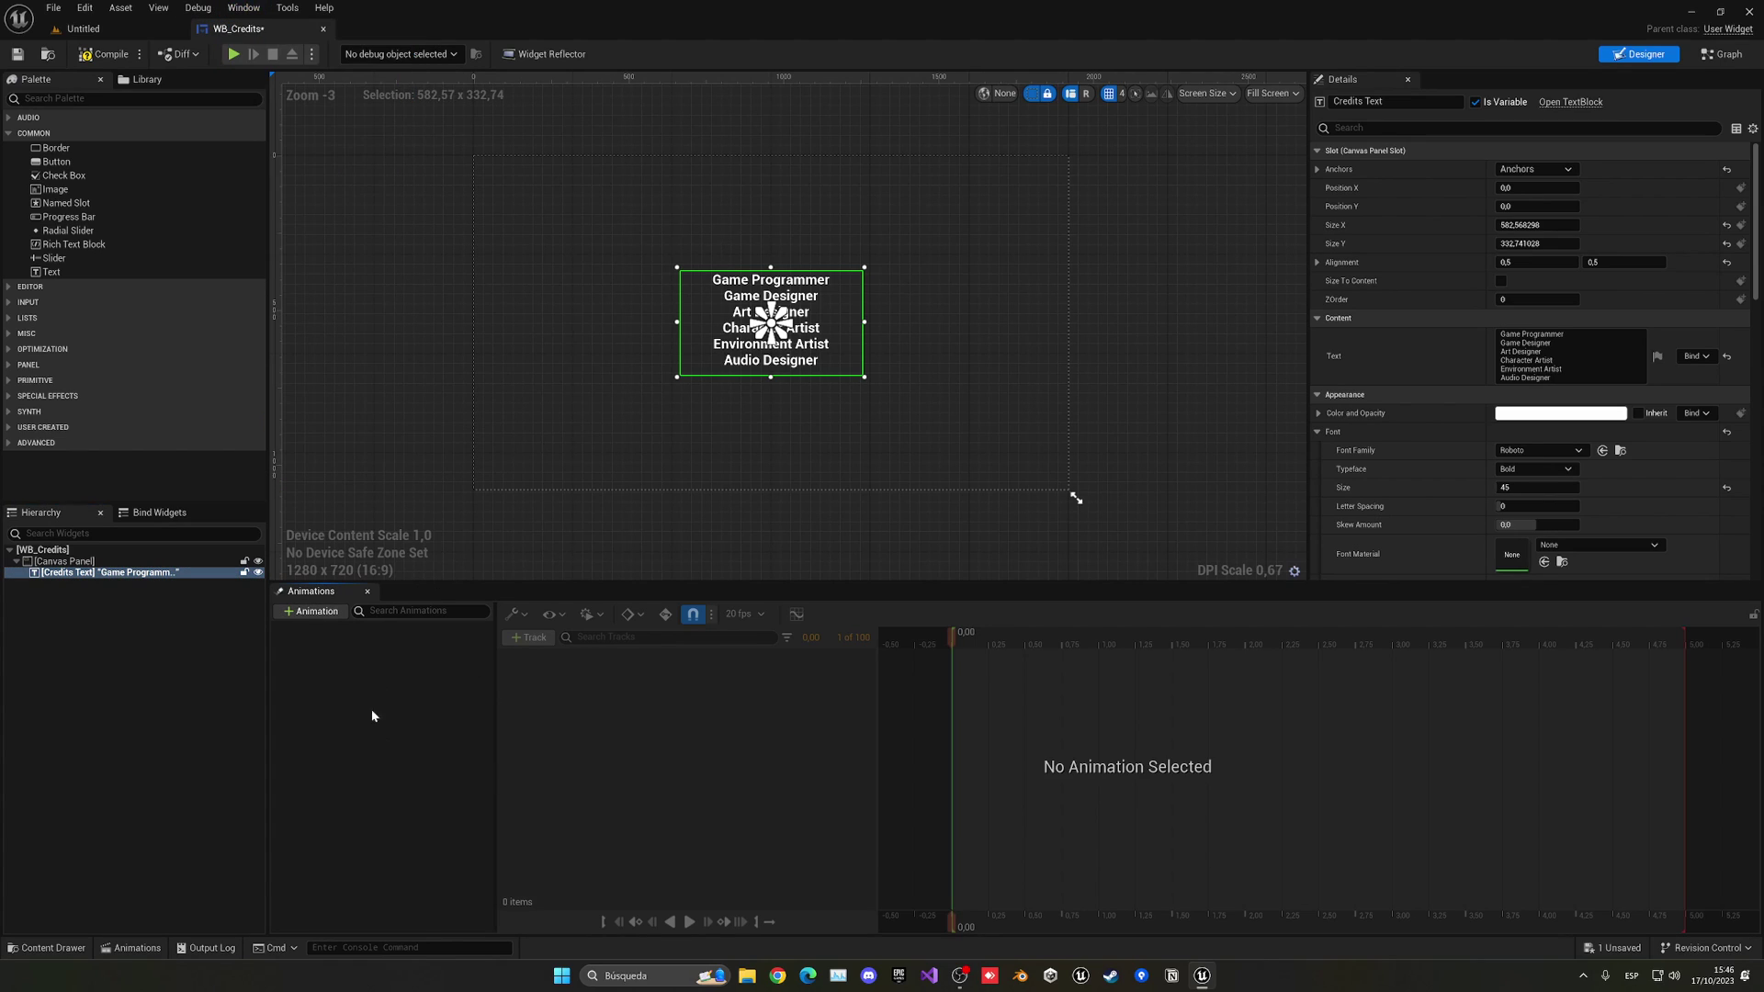
pyautogui.click(336, 613)
pyautogui.write('Credits')
pyautogui.press('Return')
pyautogui.click(530, 637)
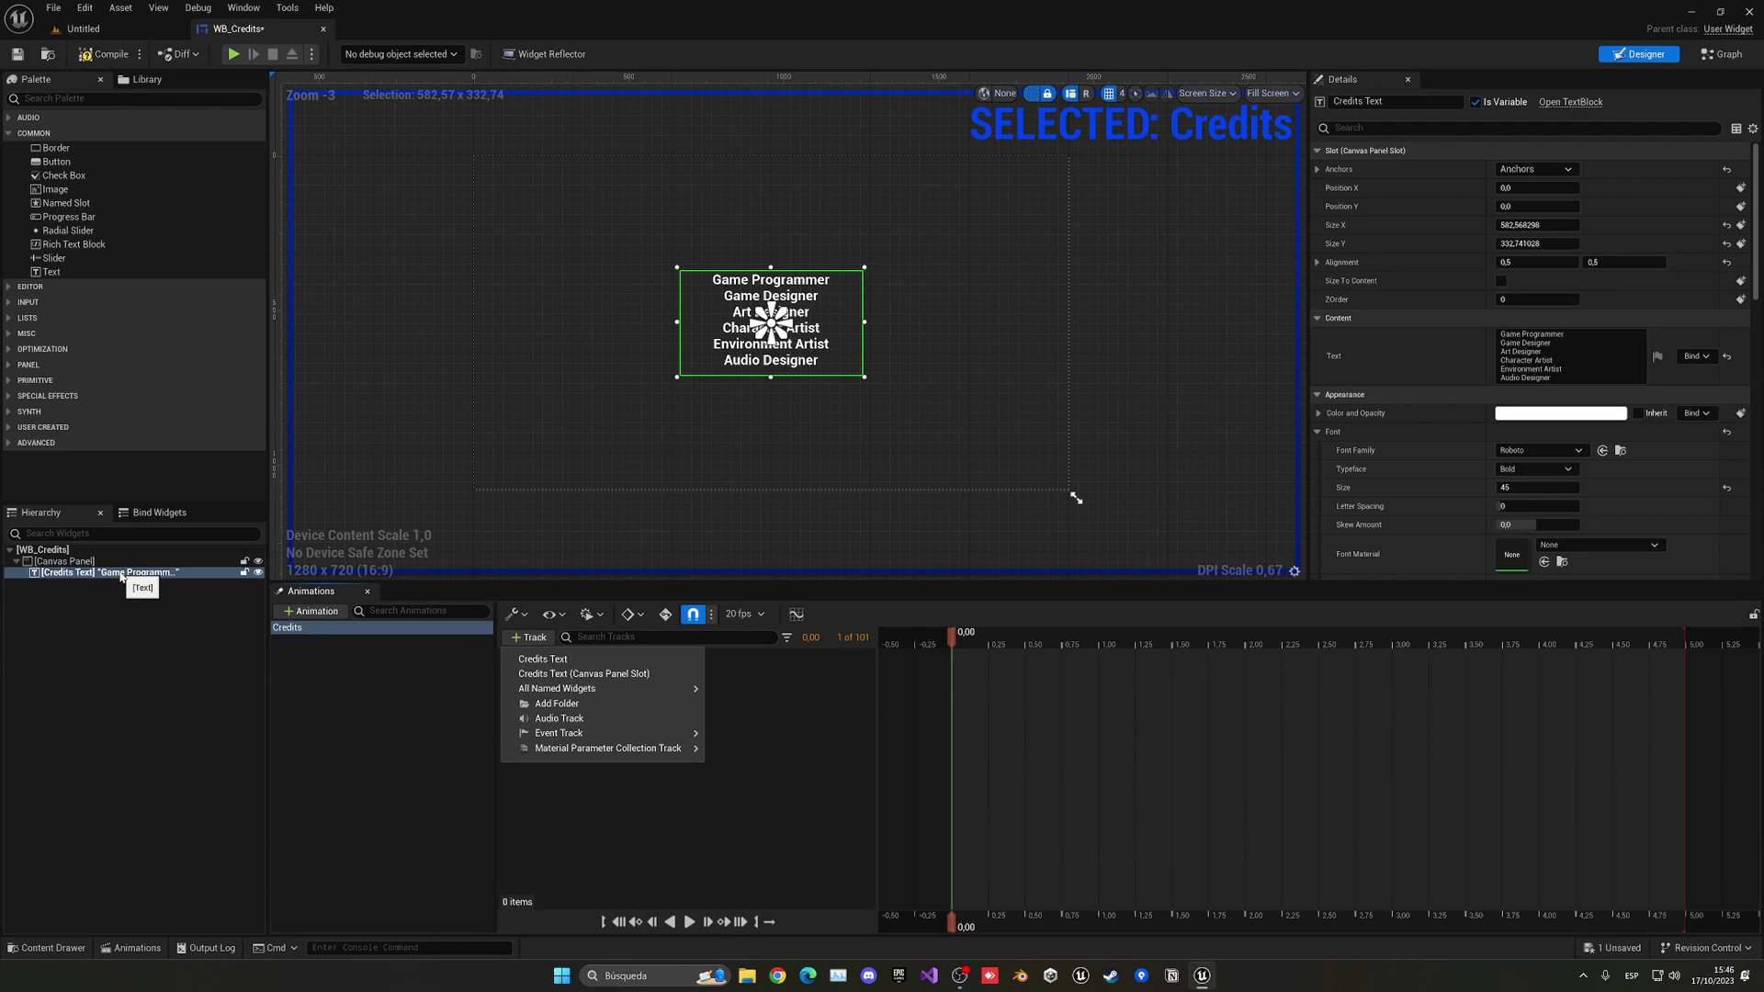
pyautogui.click(548, 659)
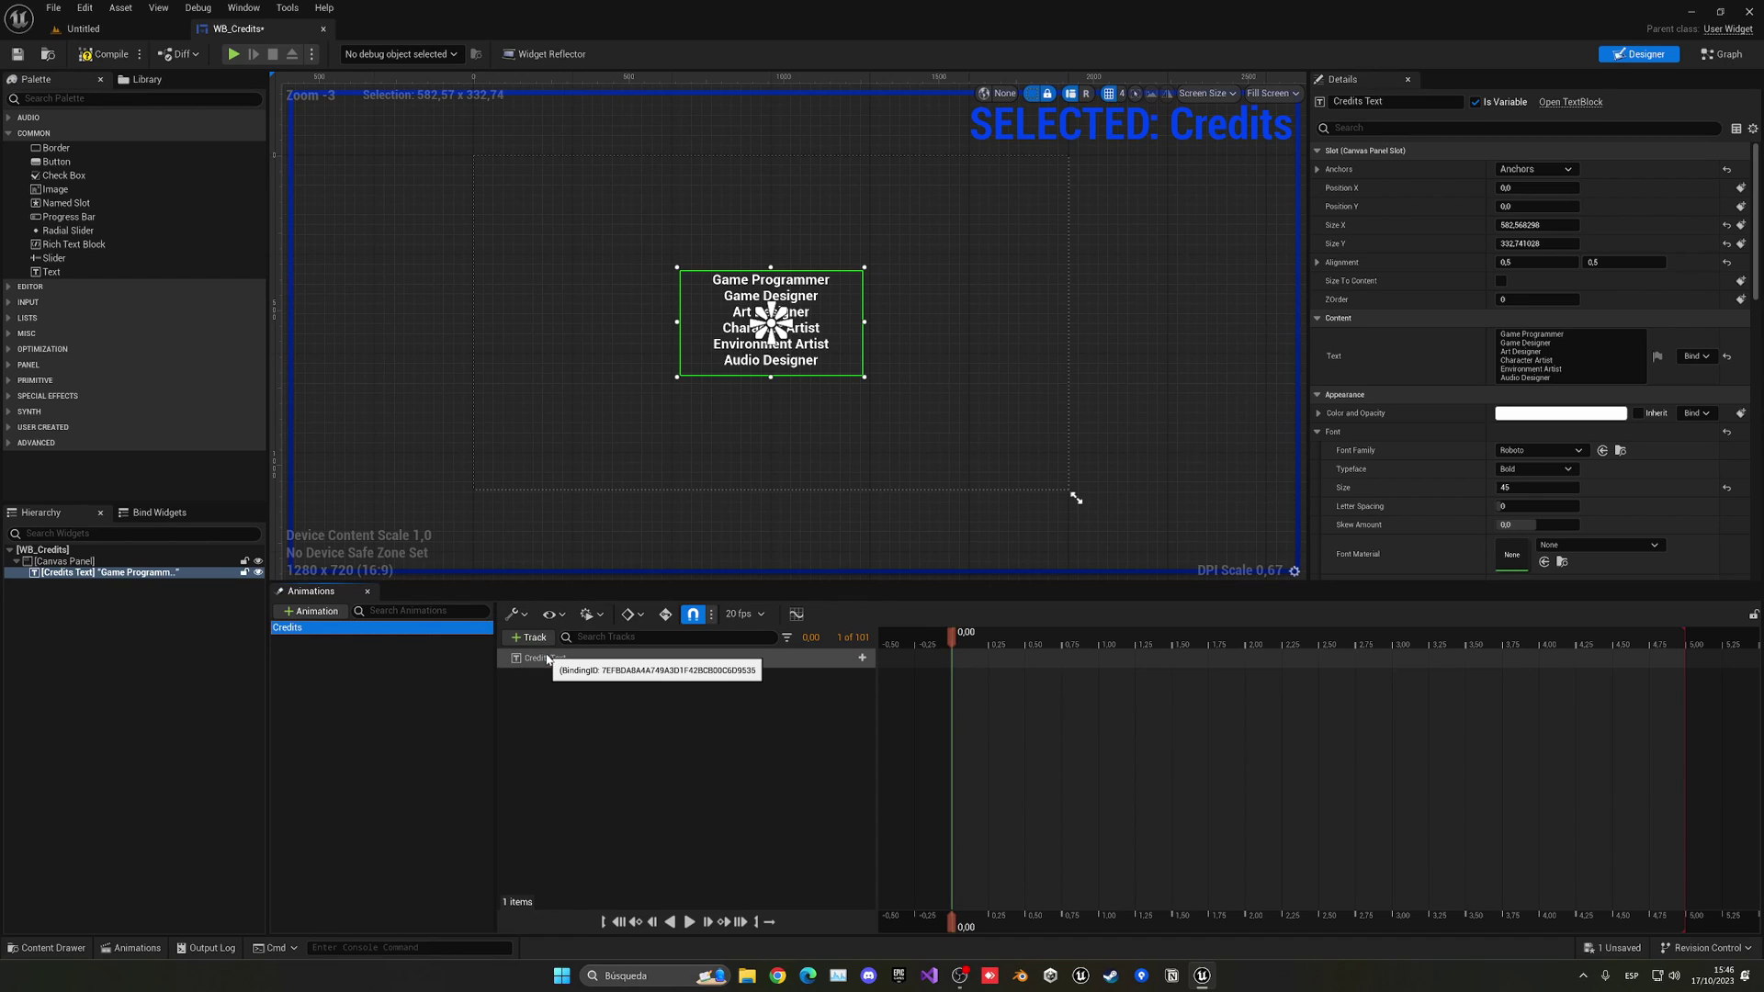
pyautogui.scroll(-1, 733, 460)
pyautogui.scroll(-1, 814, 449)
pyautogui.scroll(1, 853, 426)
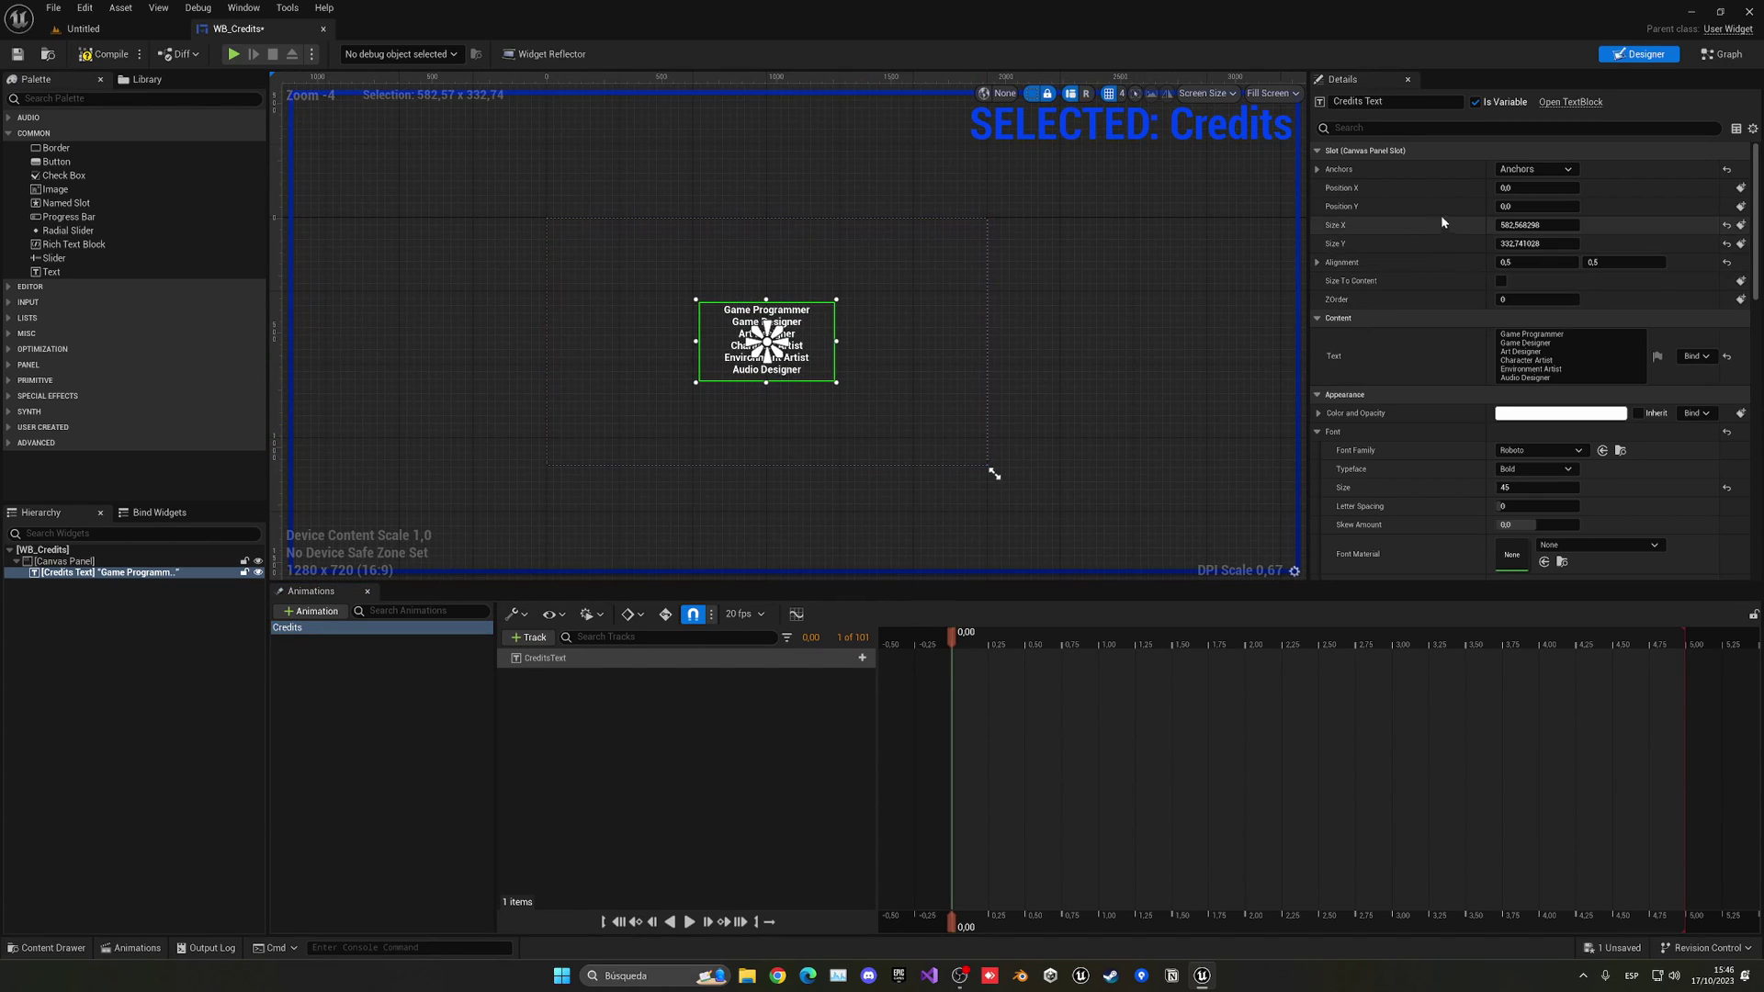
# Key Credits Text at Position Y about 734 at 0.00, then set about -733 at 2.00
pyautogui.moveTo(1526, 207); pyautogui.dragTo(1567, 207)
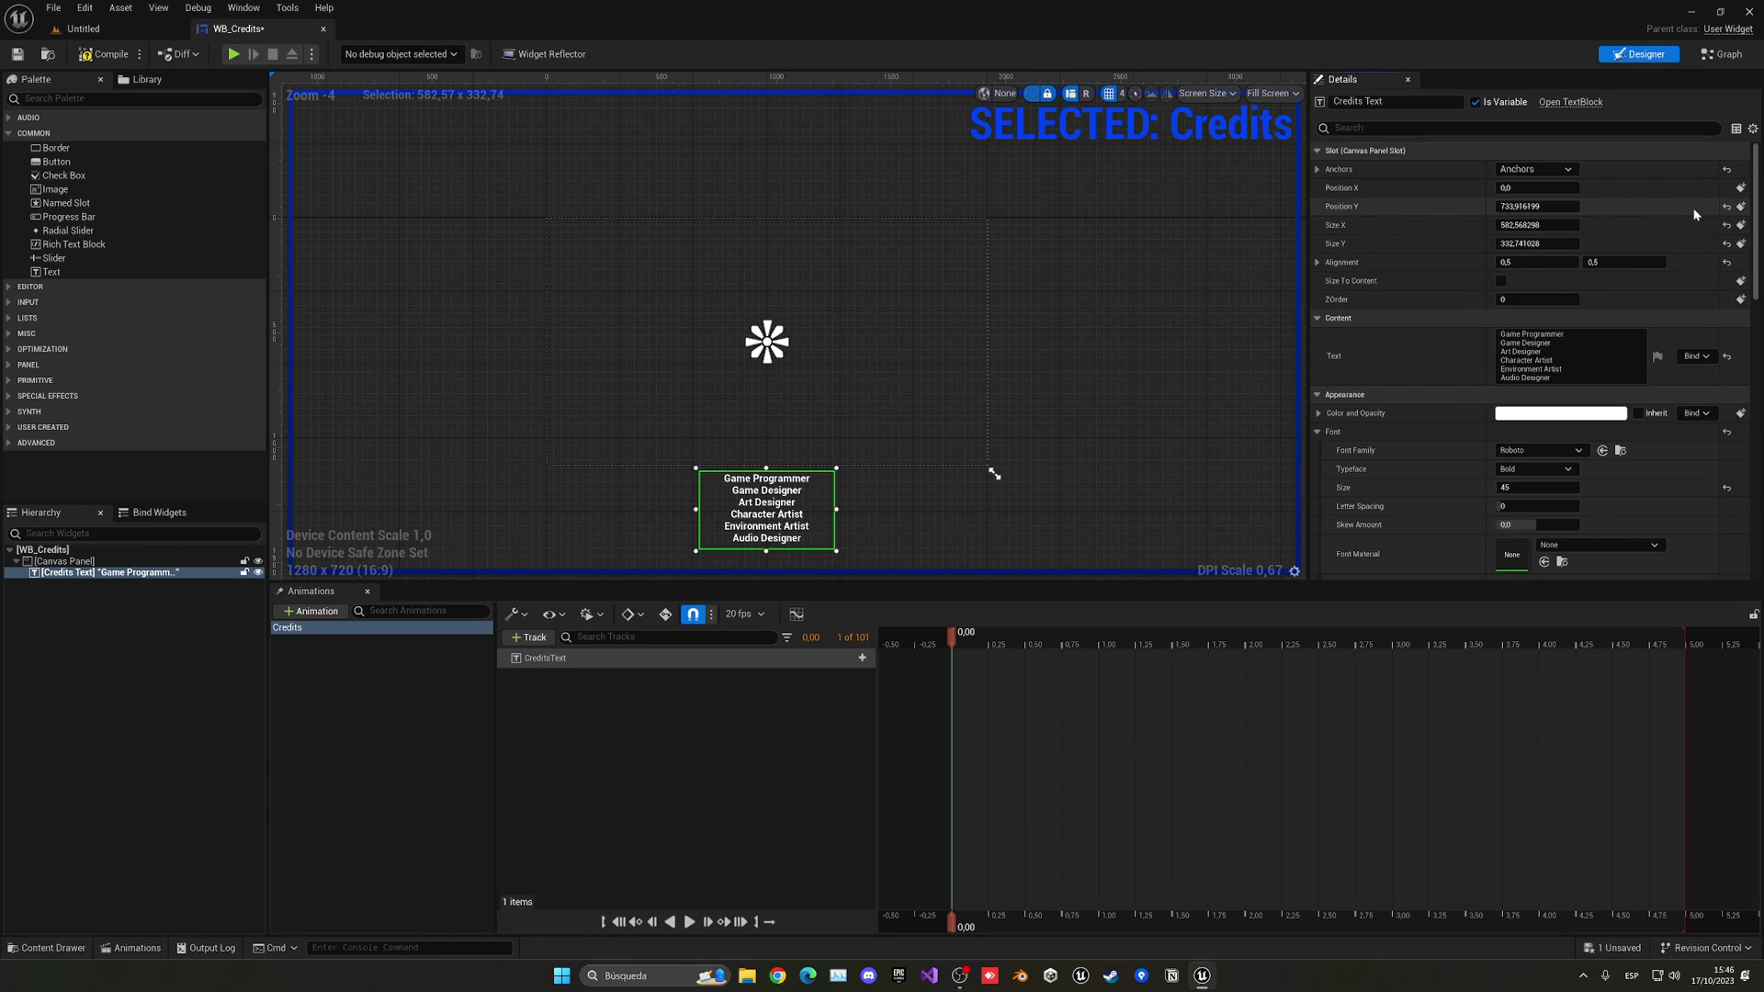
pyautogui.click(1740, 208)
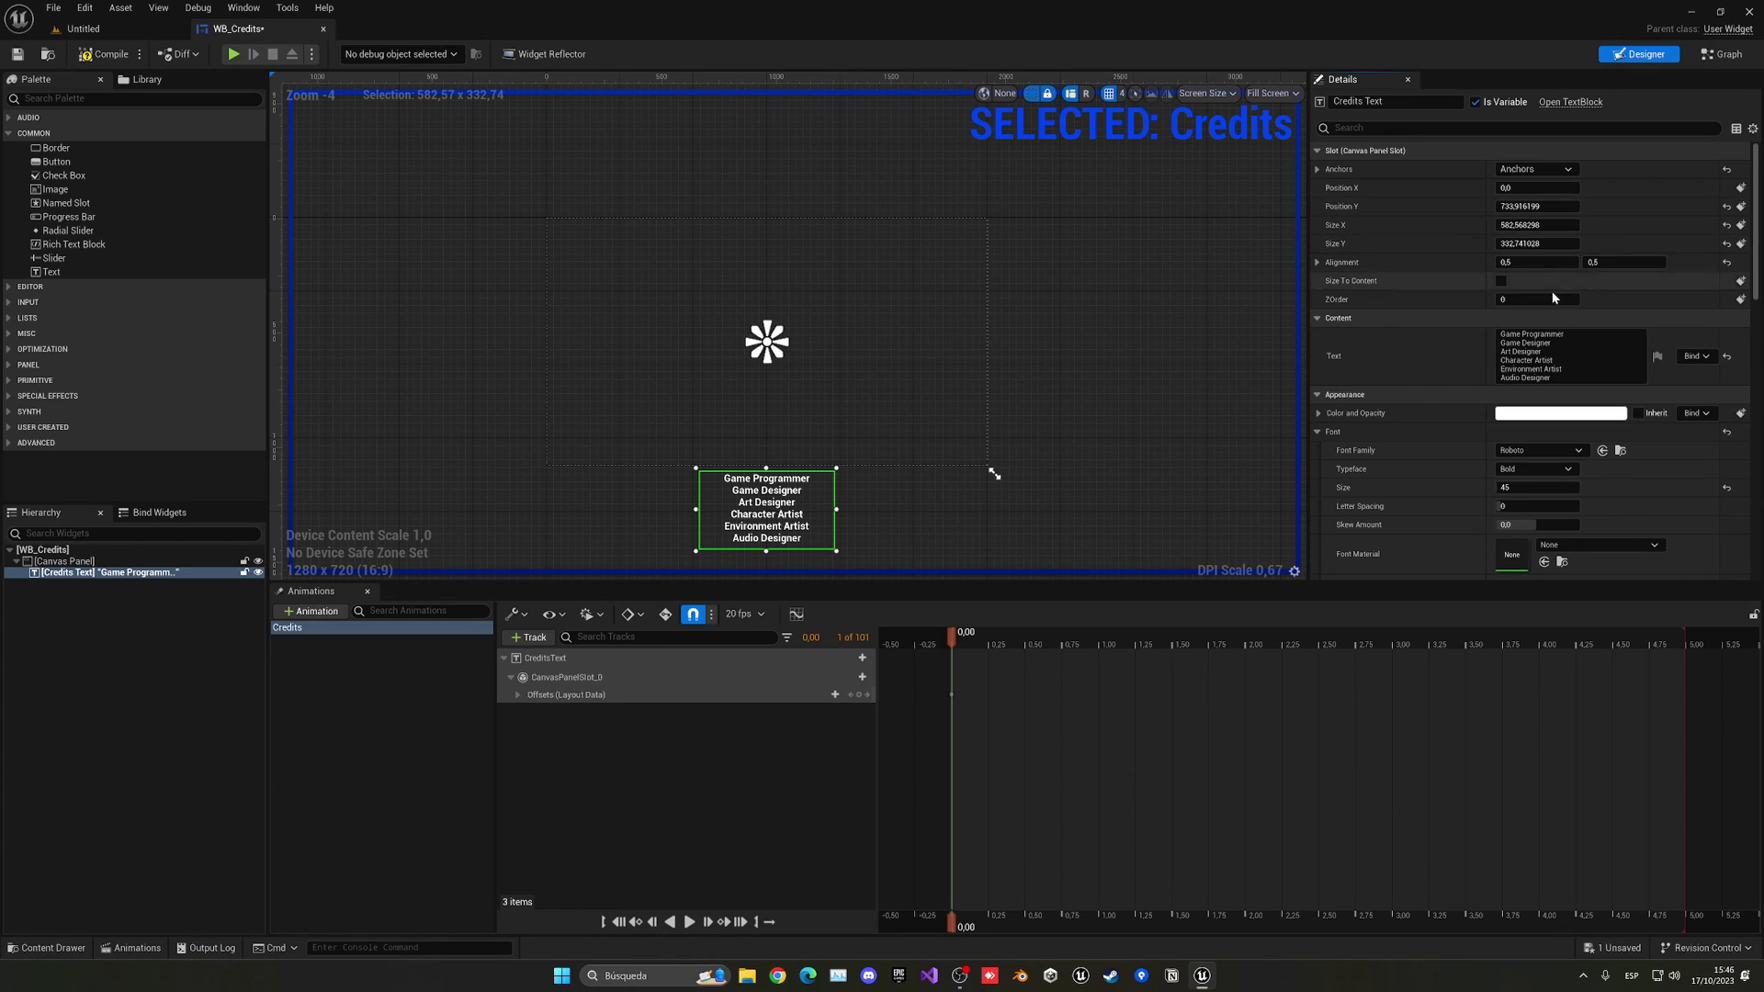
pyautogui.moveTo(944, 625); pyautogui.dragTo(1250, 636)
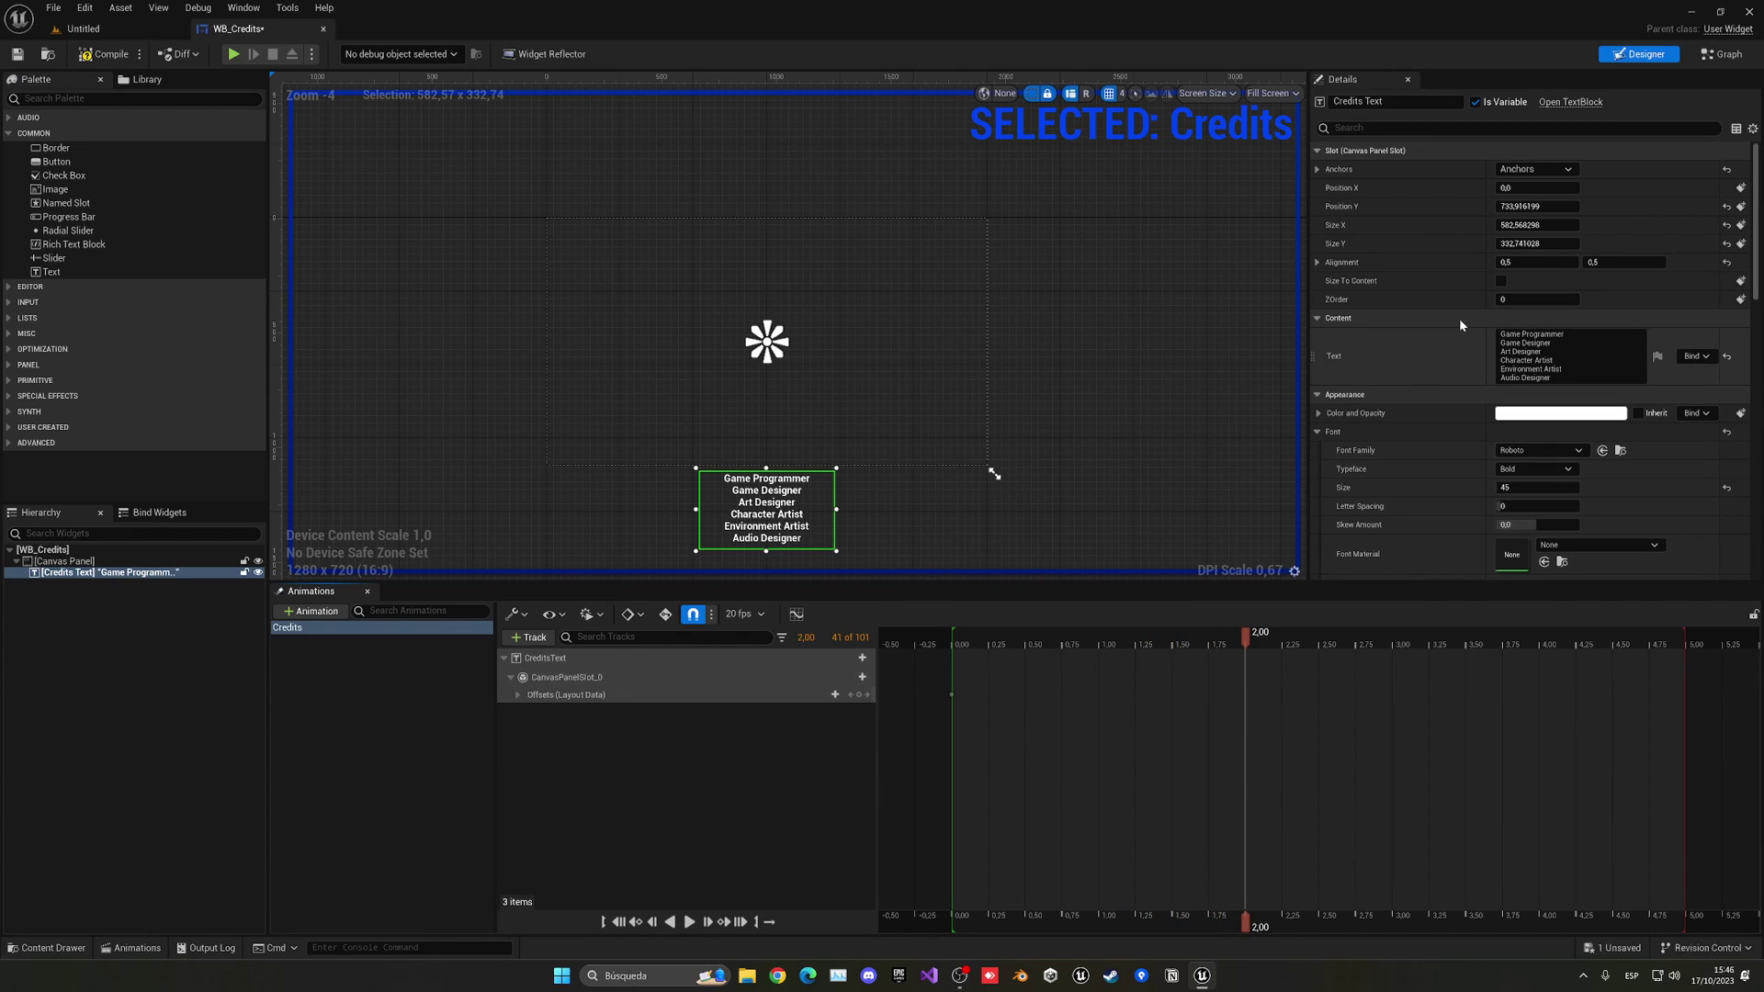
pyautogui.moveTo(1530, 206); pyautogui.dragTo(1376, 207)
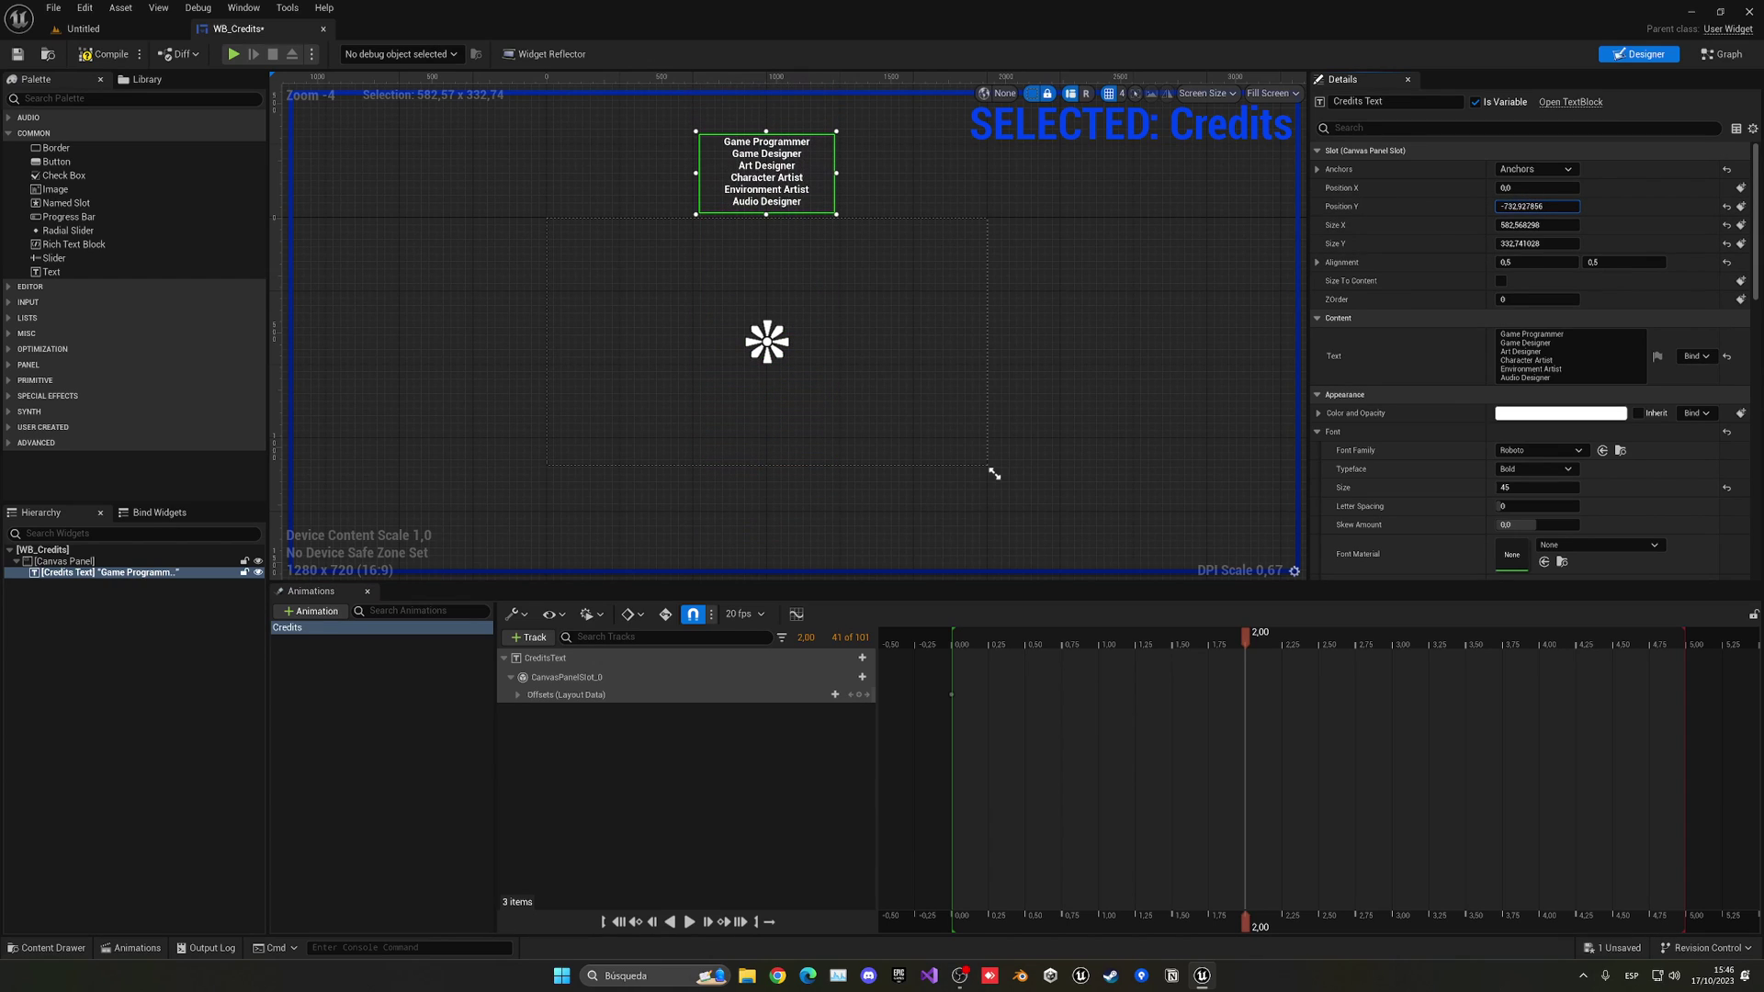
# Keyframe the 2-second end position and stretch the Credits animation to 7.50 seconds
pyautogui.click(1741, 207)
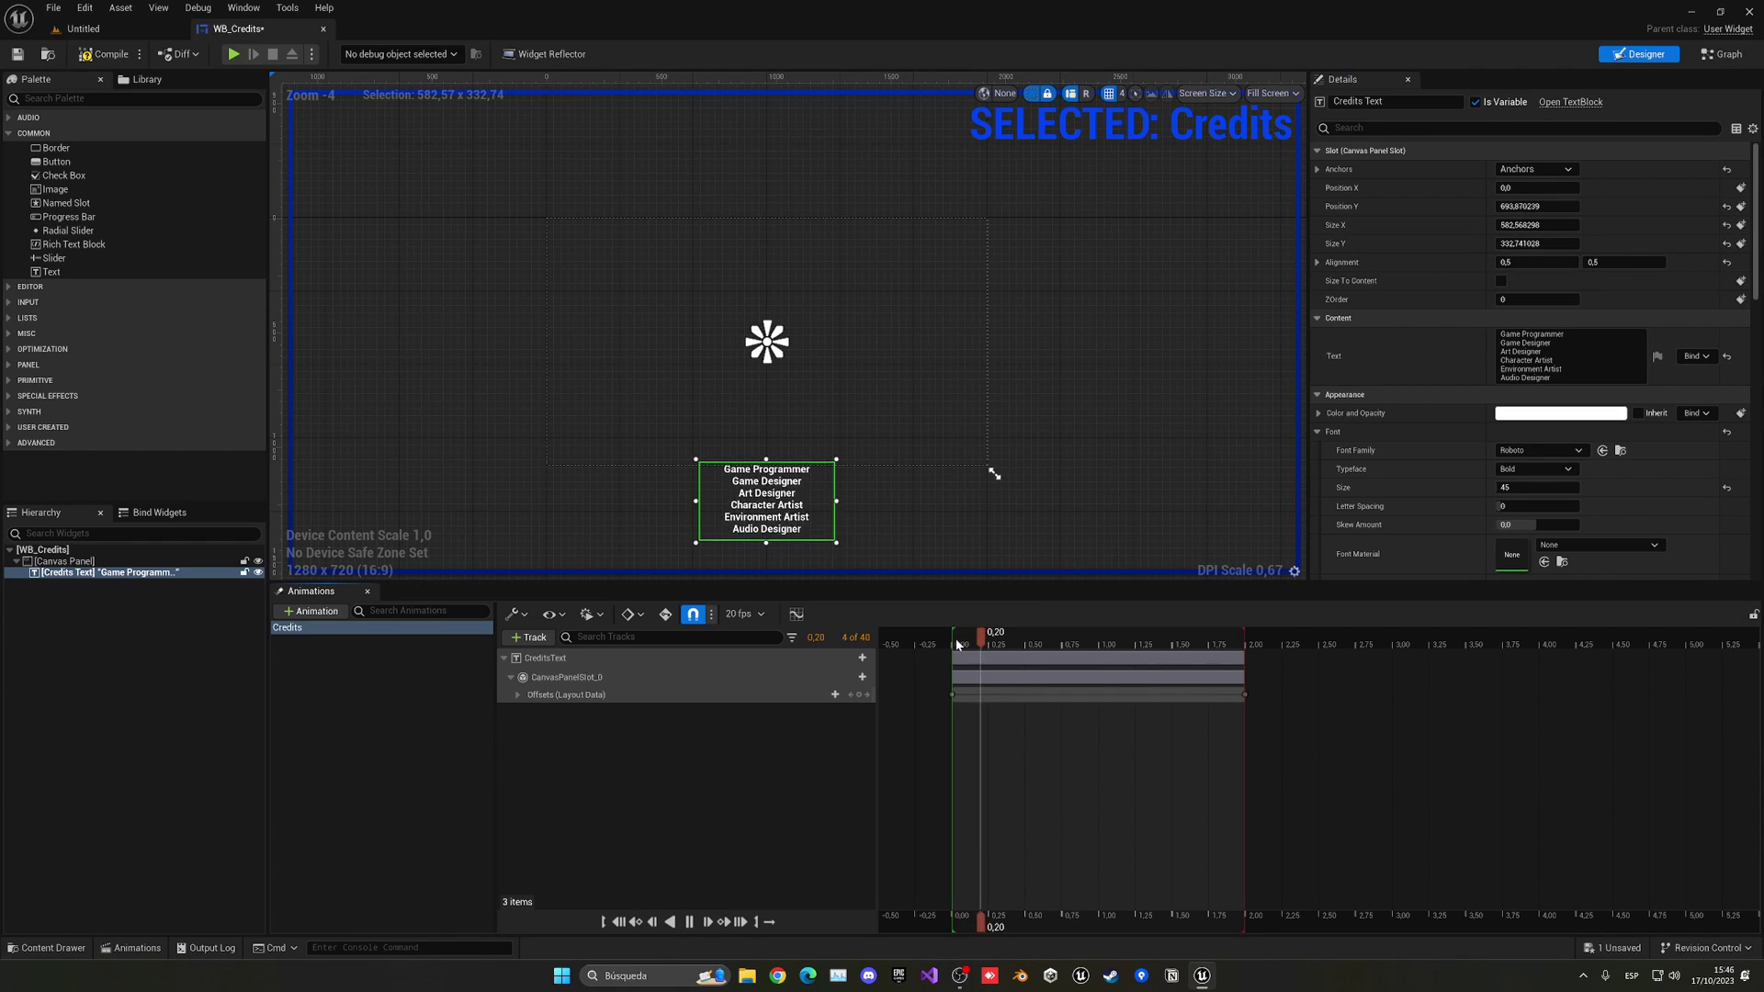
pyautogui.click(1225, 714)
pyautogui.scroll(-3, 1240, 711)
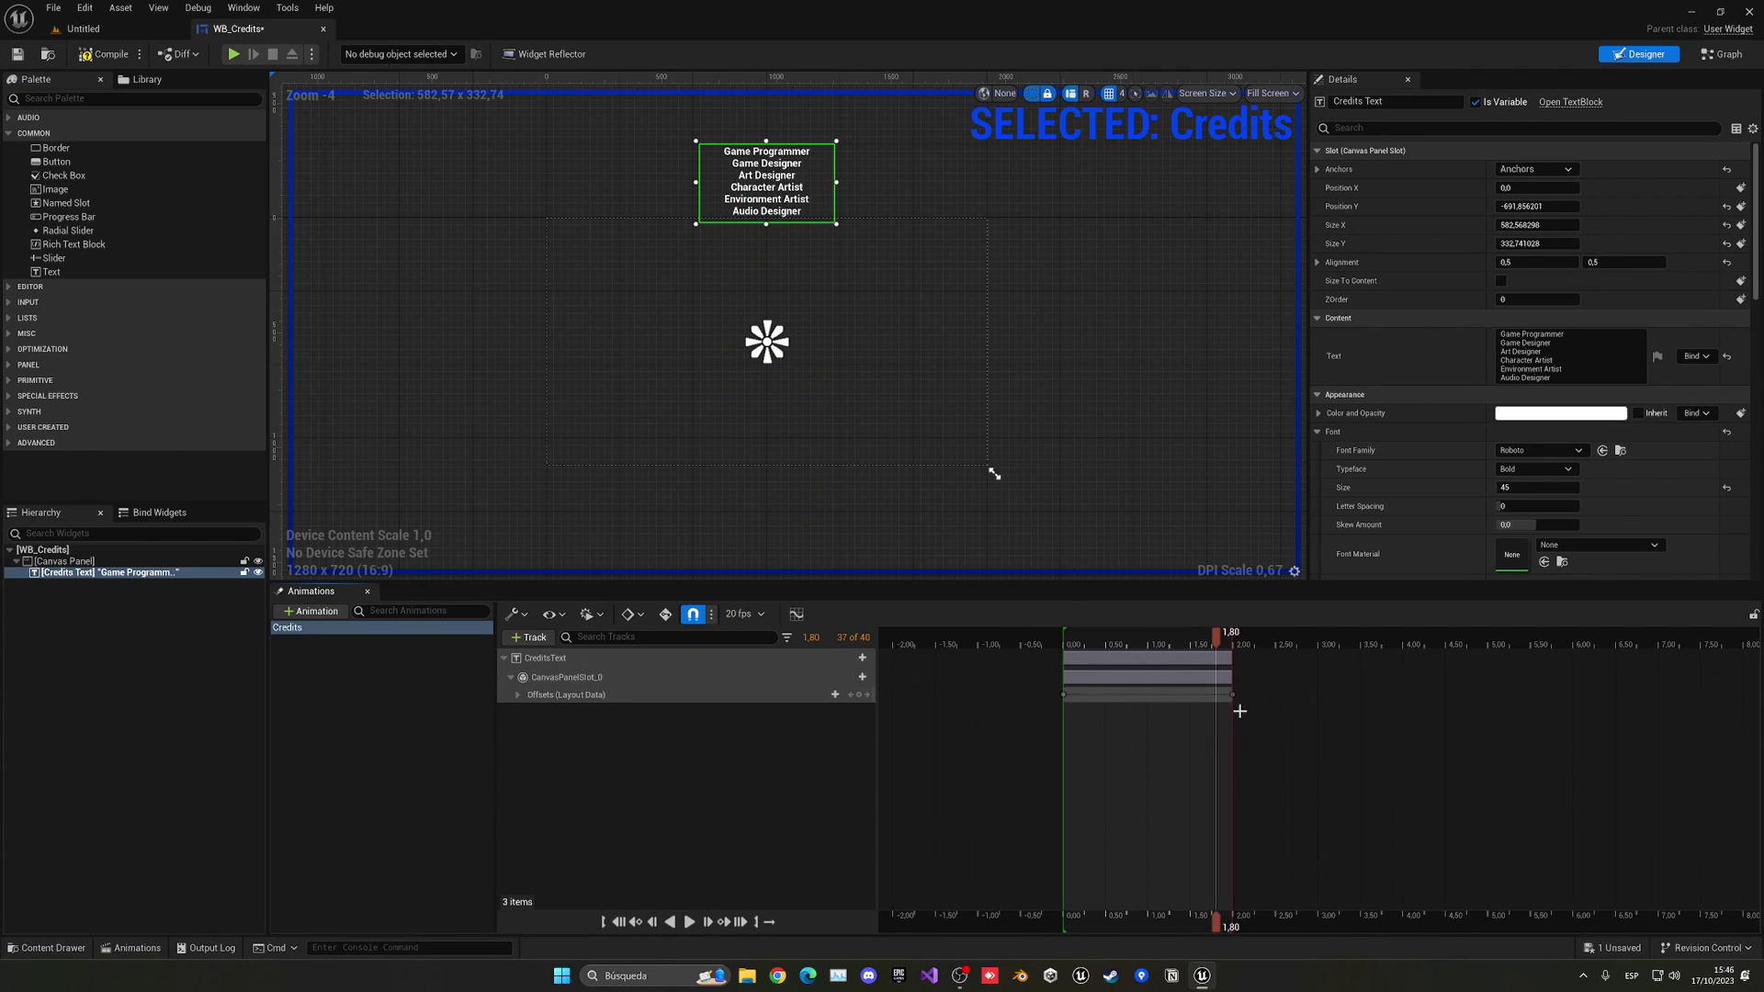
pyautogui.click(1239, 696)
pyautogui.moveTo(1239, 697); pyautogui.dragTo(1699, 696)
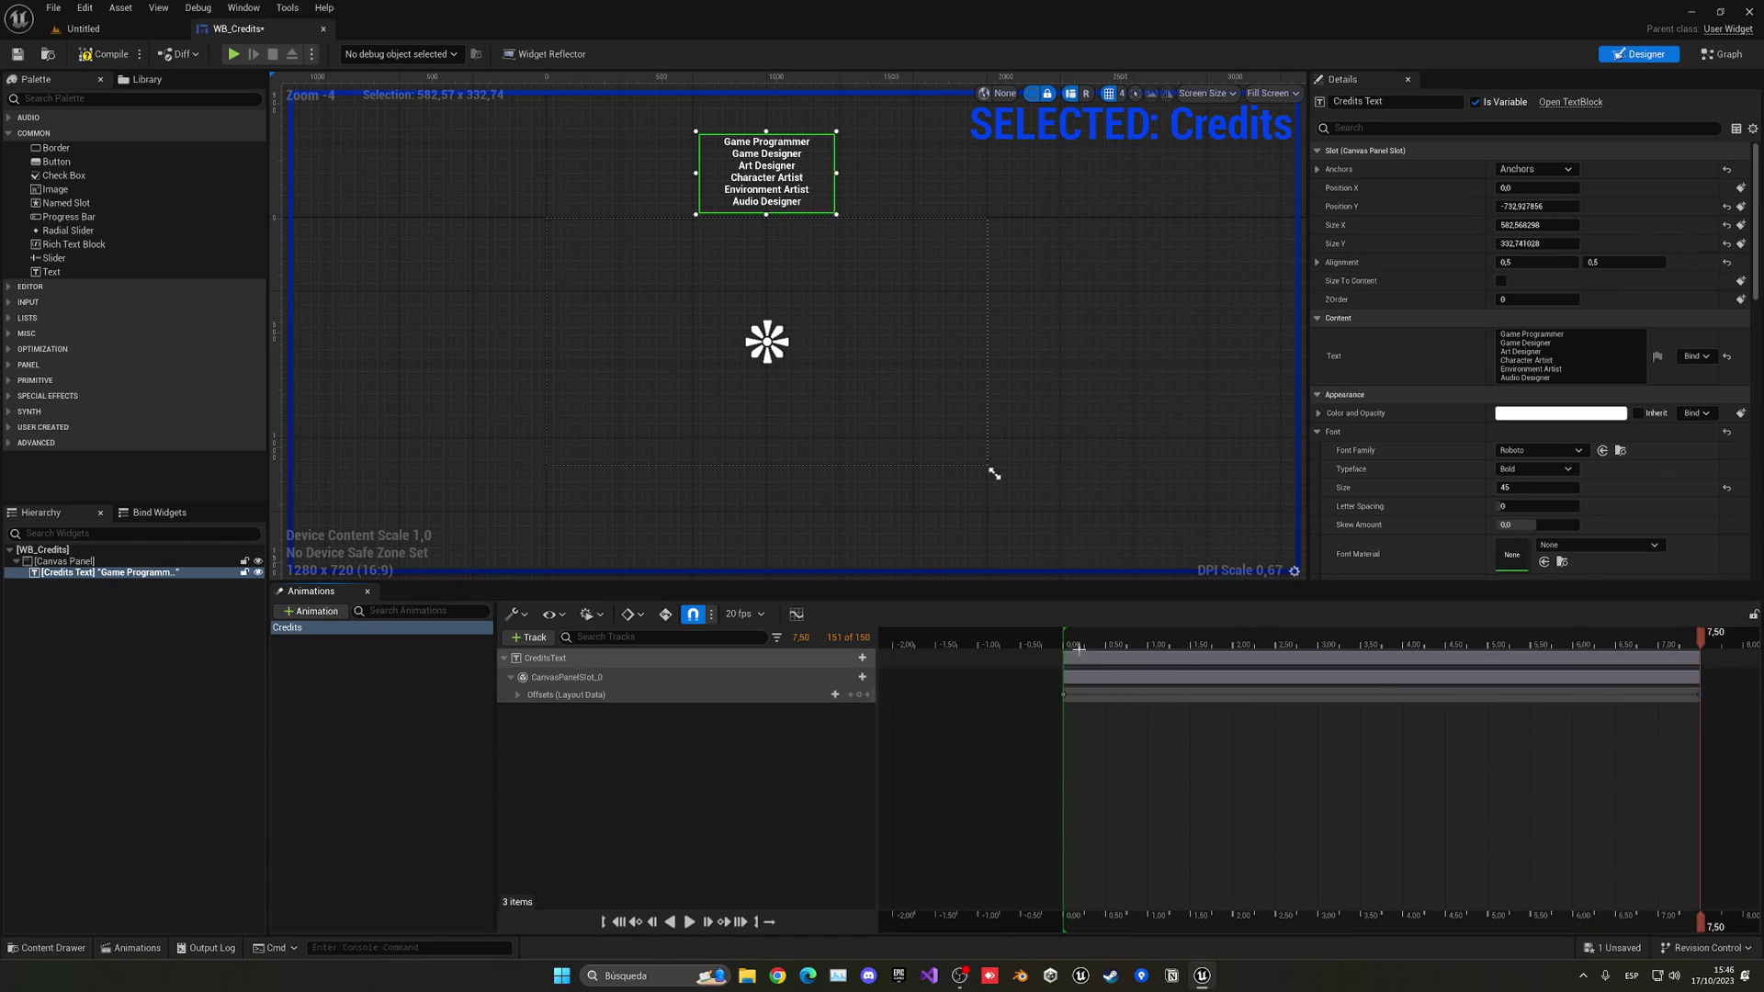
pyautogui.press('space')
# Preview the scrolling credits in the design view and save WB_Credits
pyautogui.click(1076, 482)
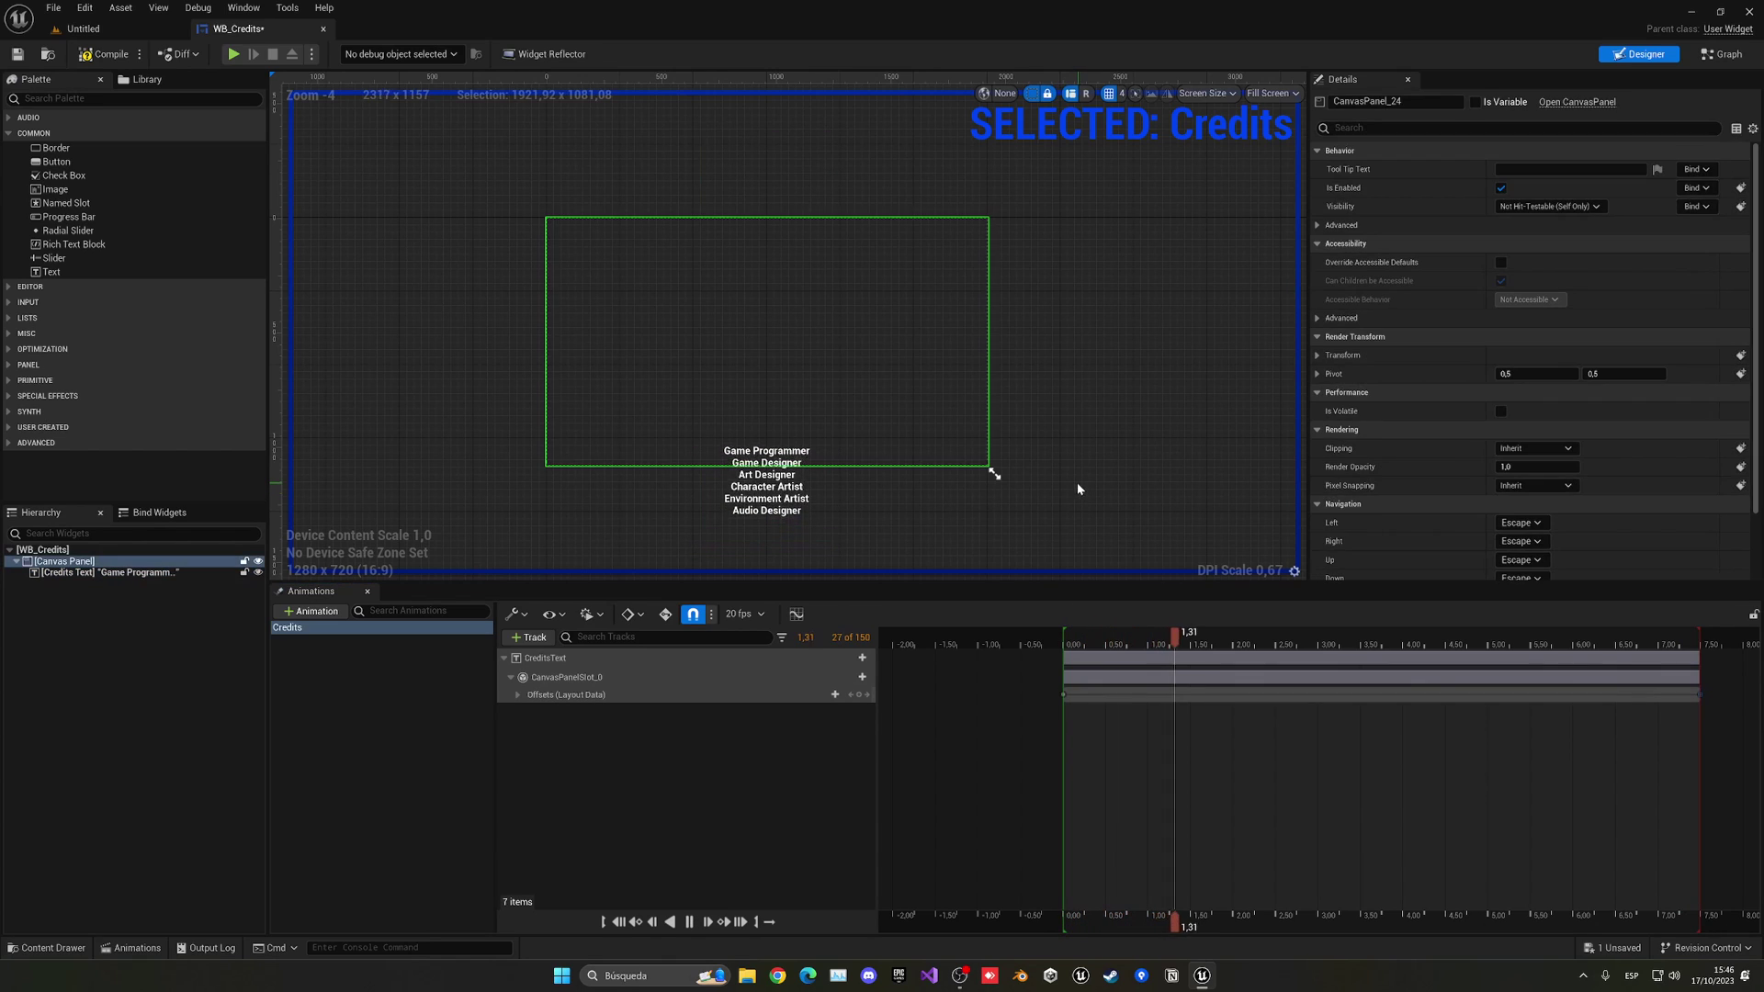
pyautogui.scroll(1, 852, 448)
pyautogui.moveTo(853, 447); pyautogui.dragTo(938, 477, button='right')
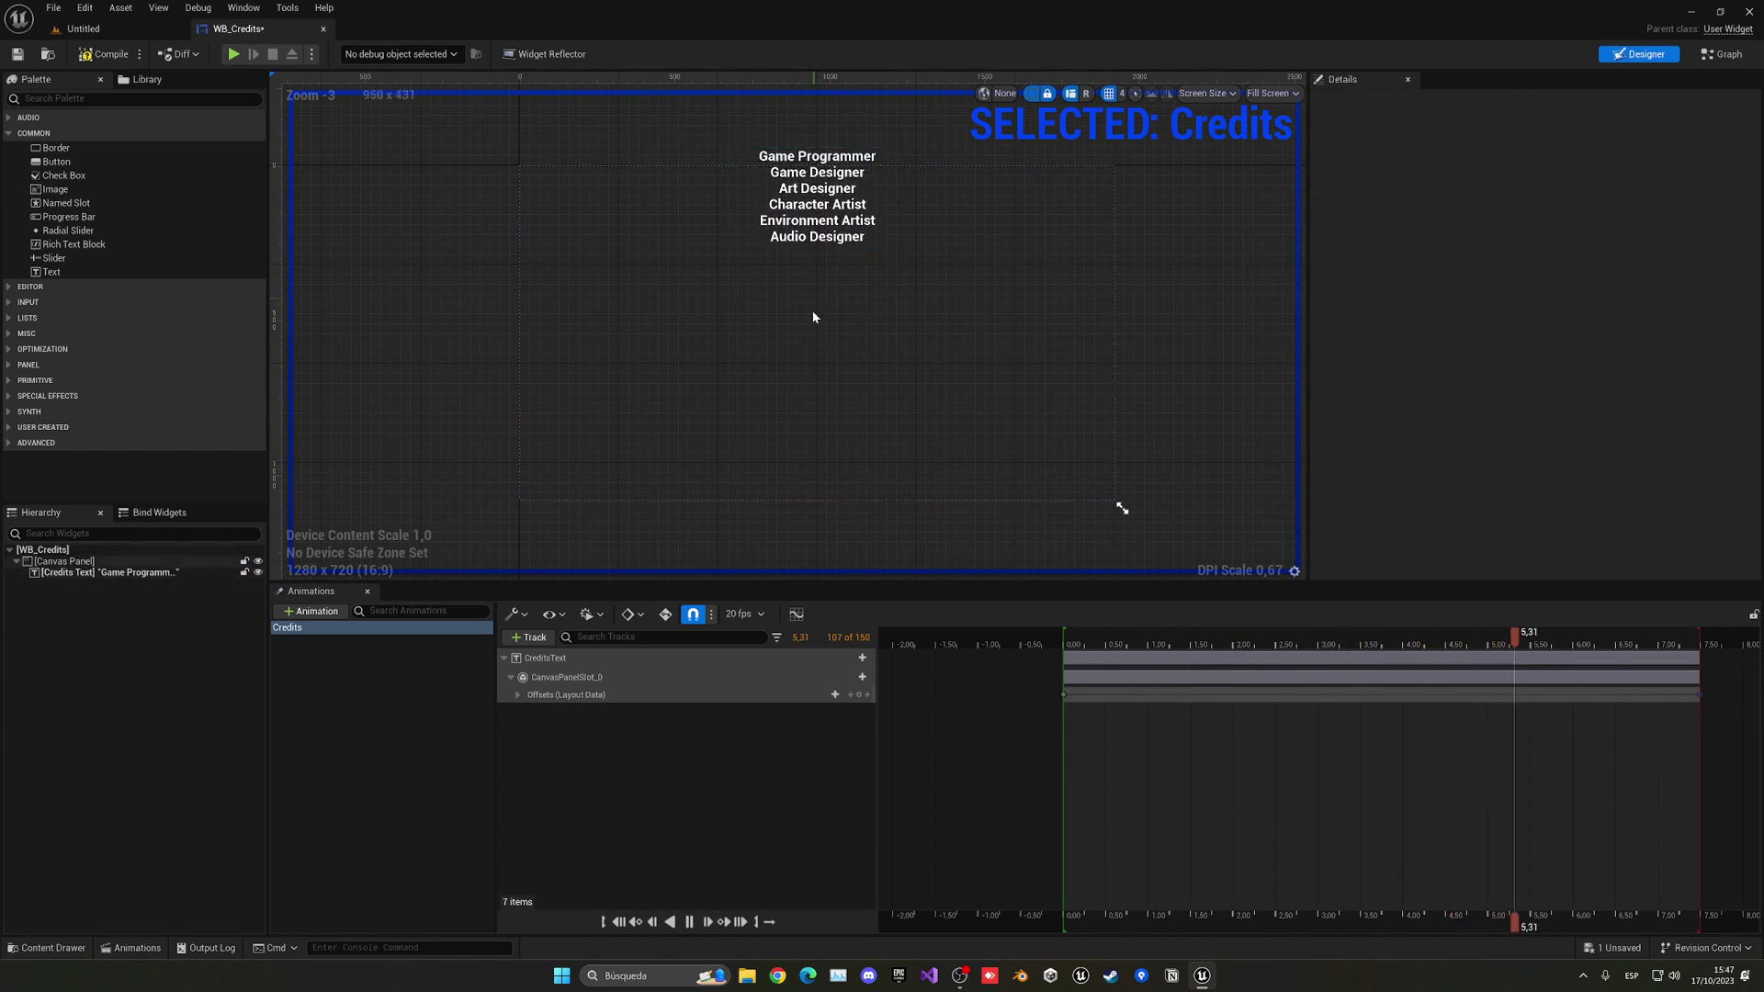
pyautogui.moveTo(845, 303); pyautogui.dragTo(797, 320, button='right')
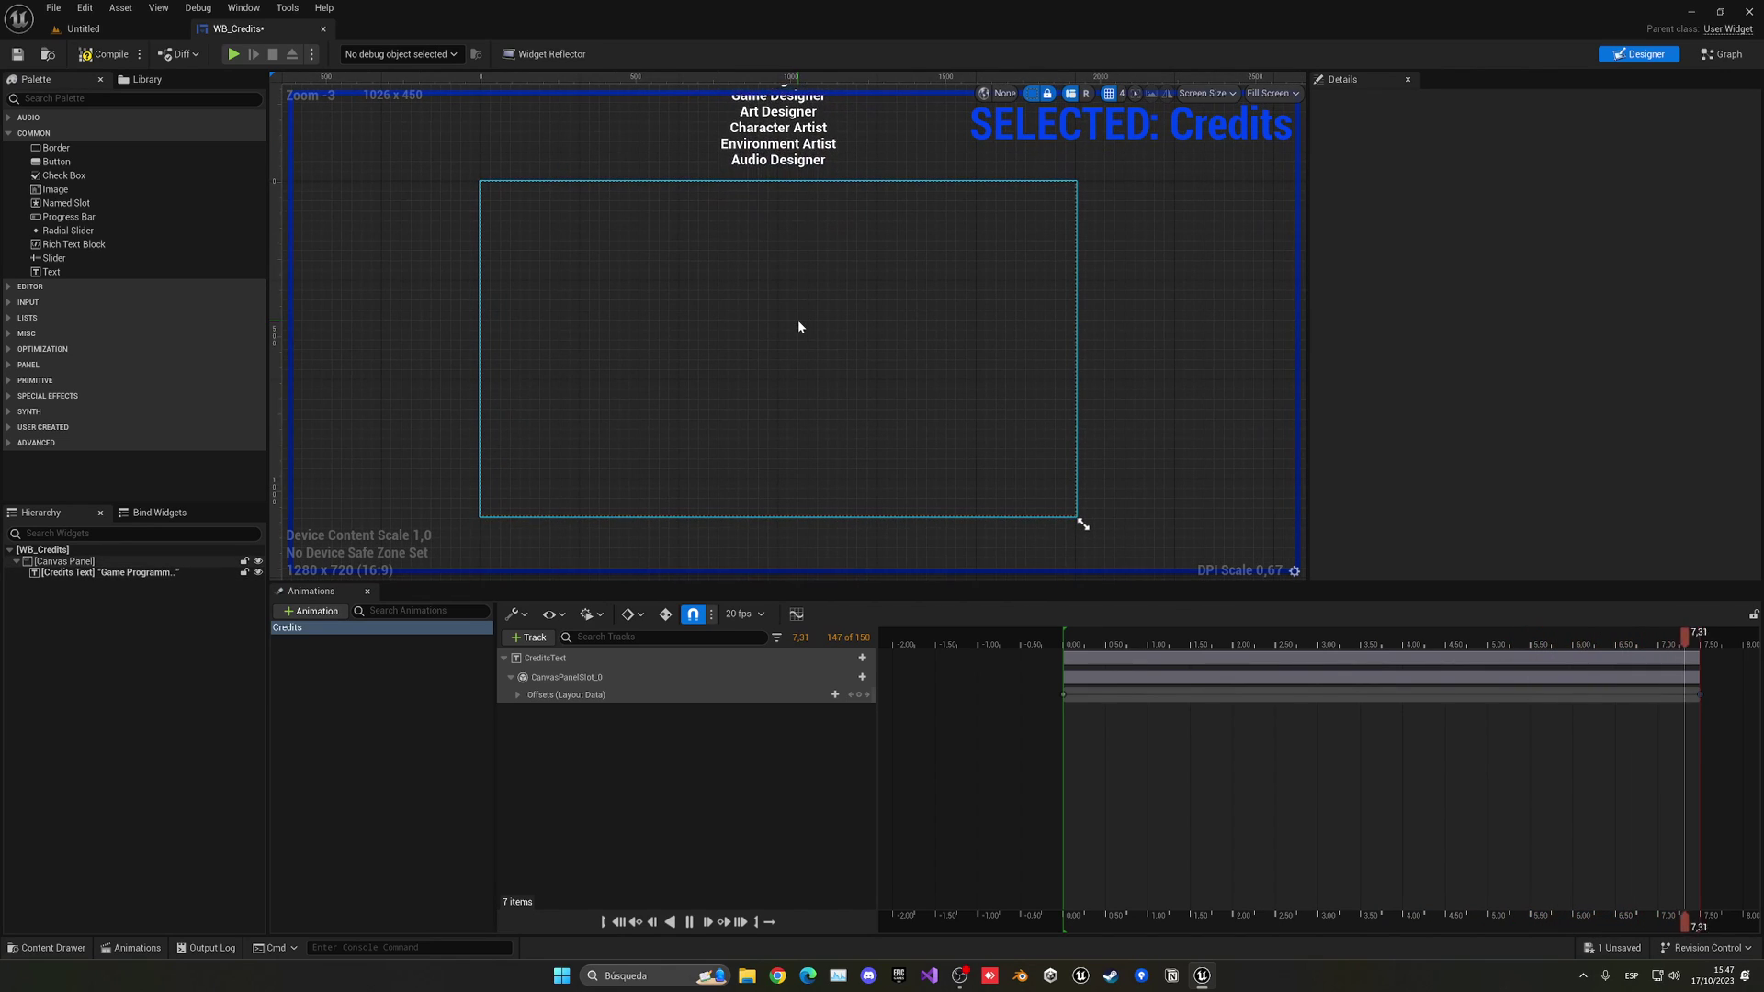
pyautogui.scroll(-1, 795, 366)
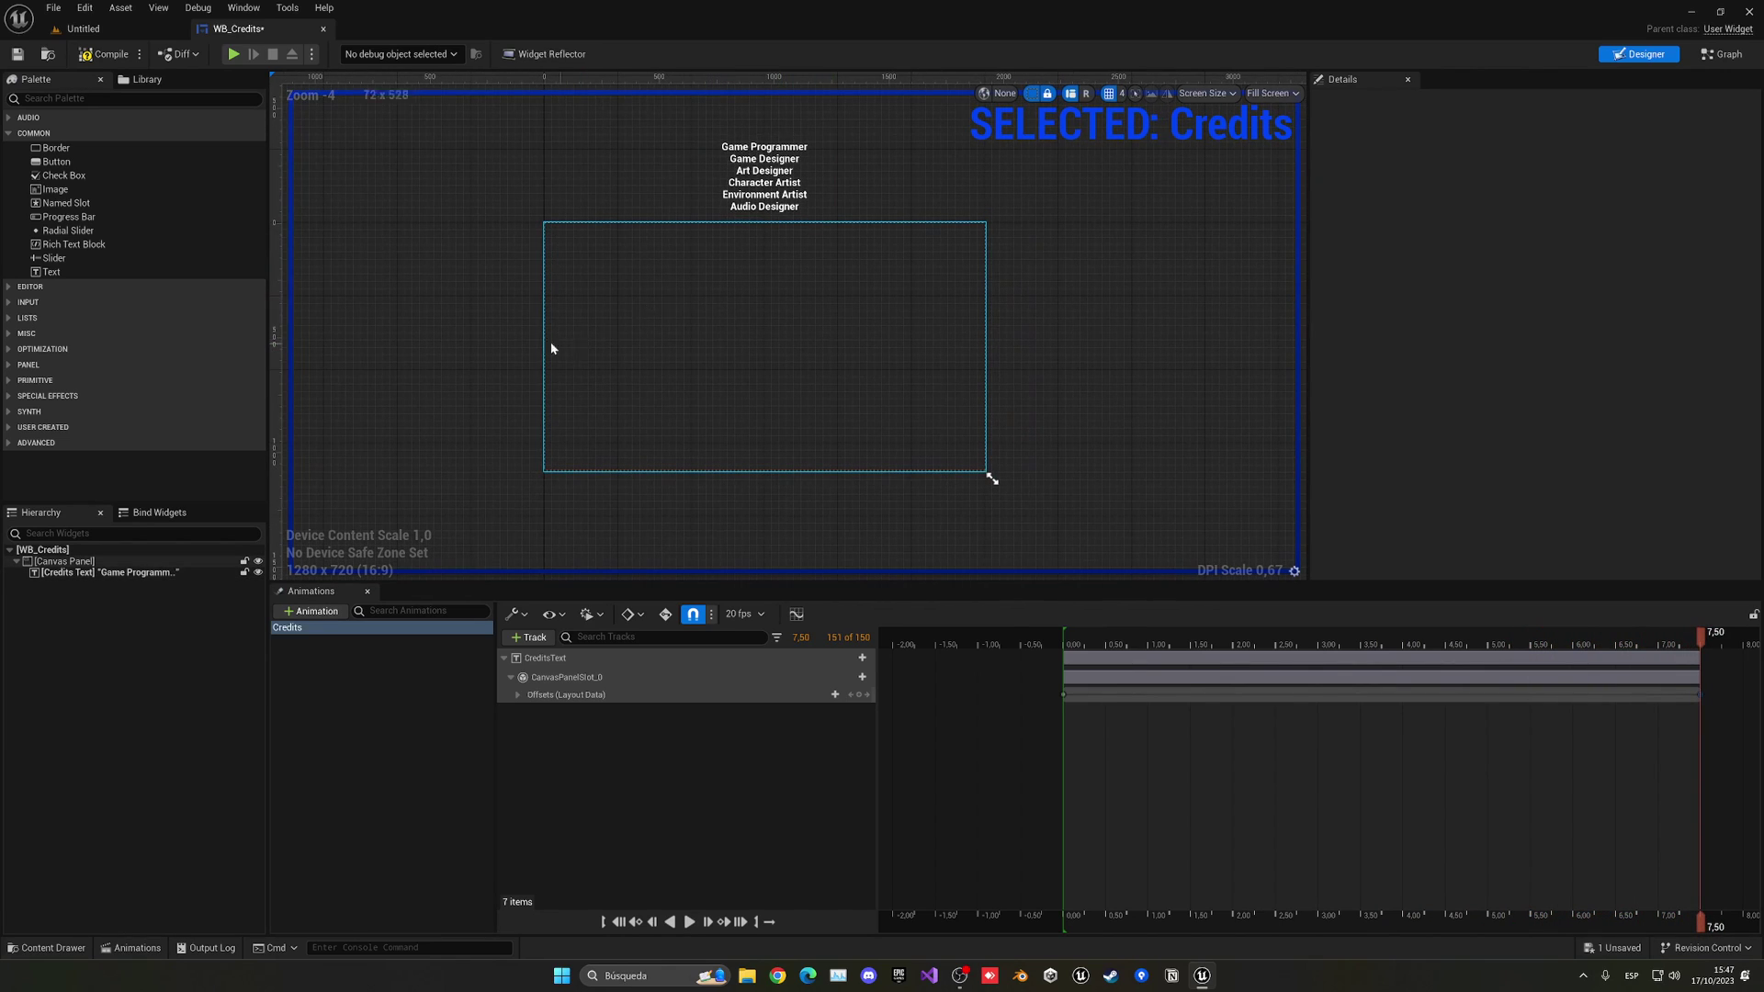
pyautogui.click(18, 55)
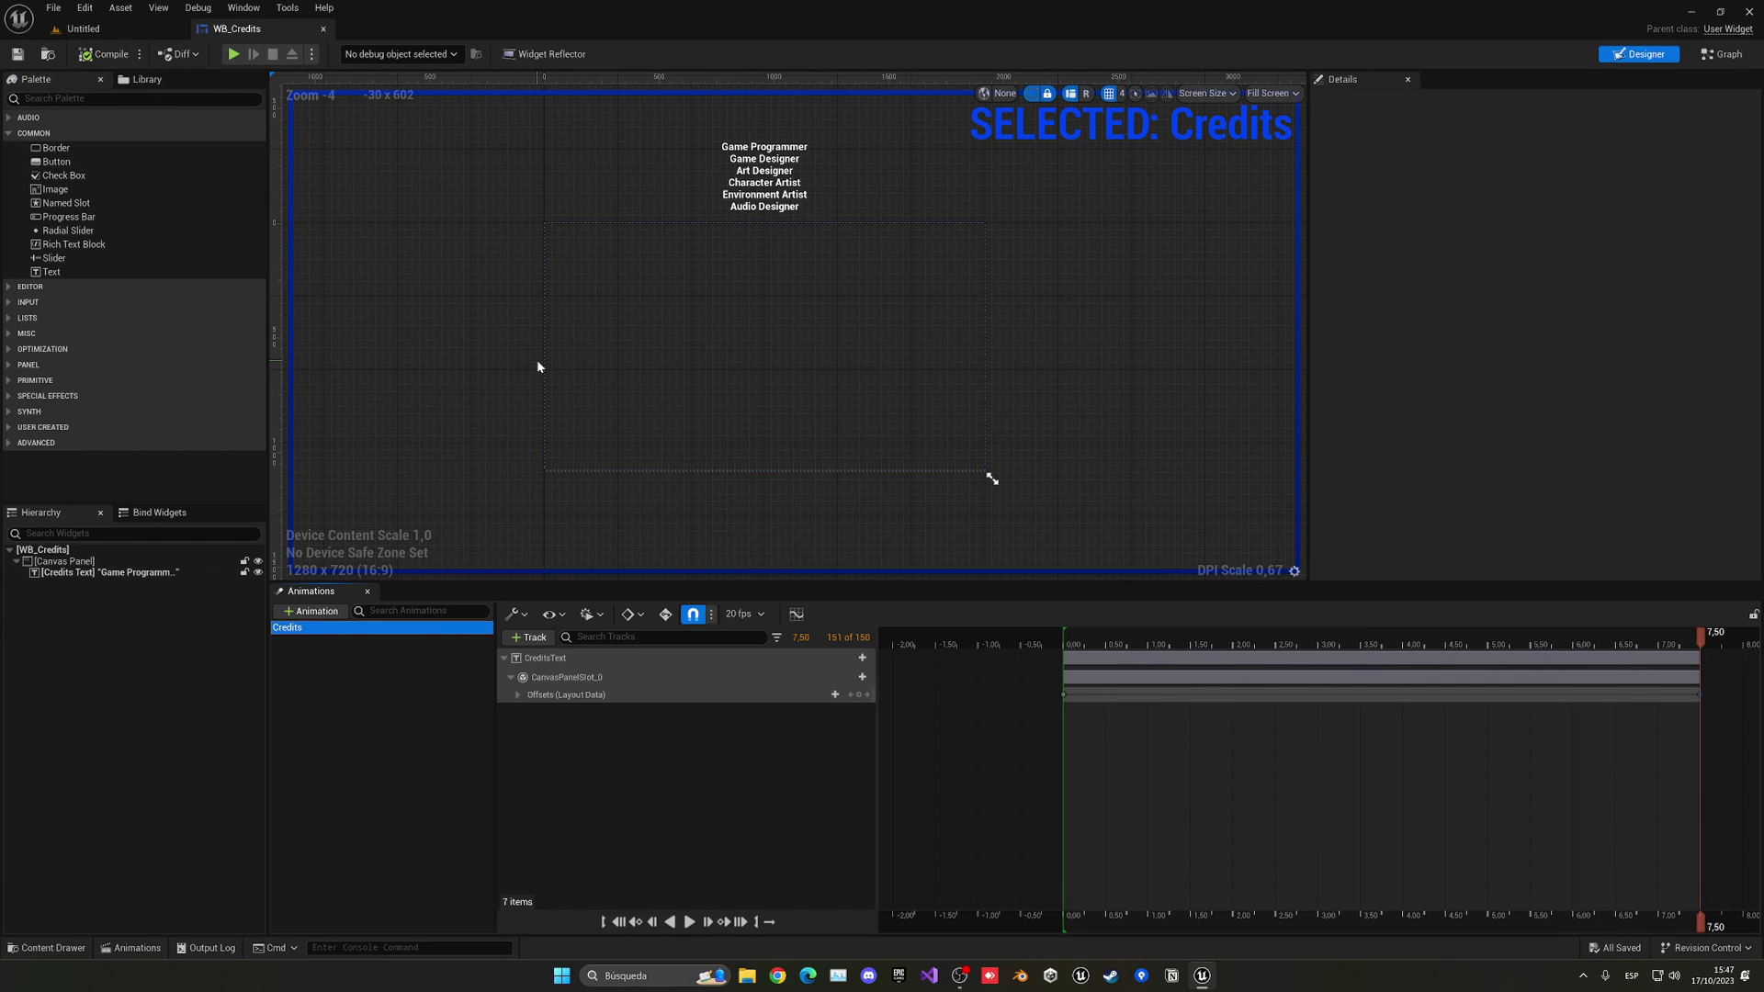
# Add an Image stretched to fill the whole canvas and colour it black
pyautogui.click(347, 696)
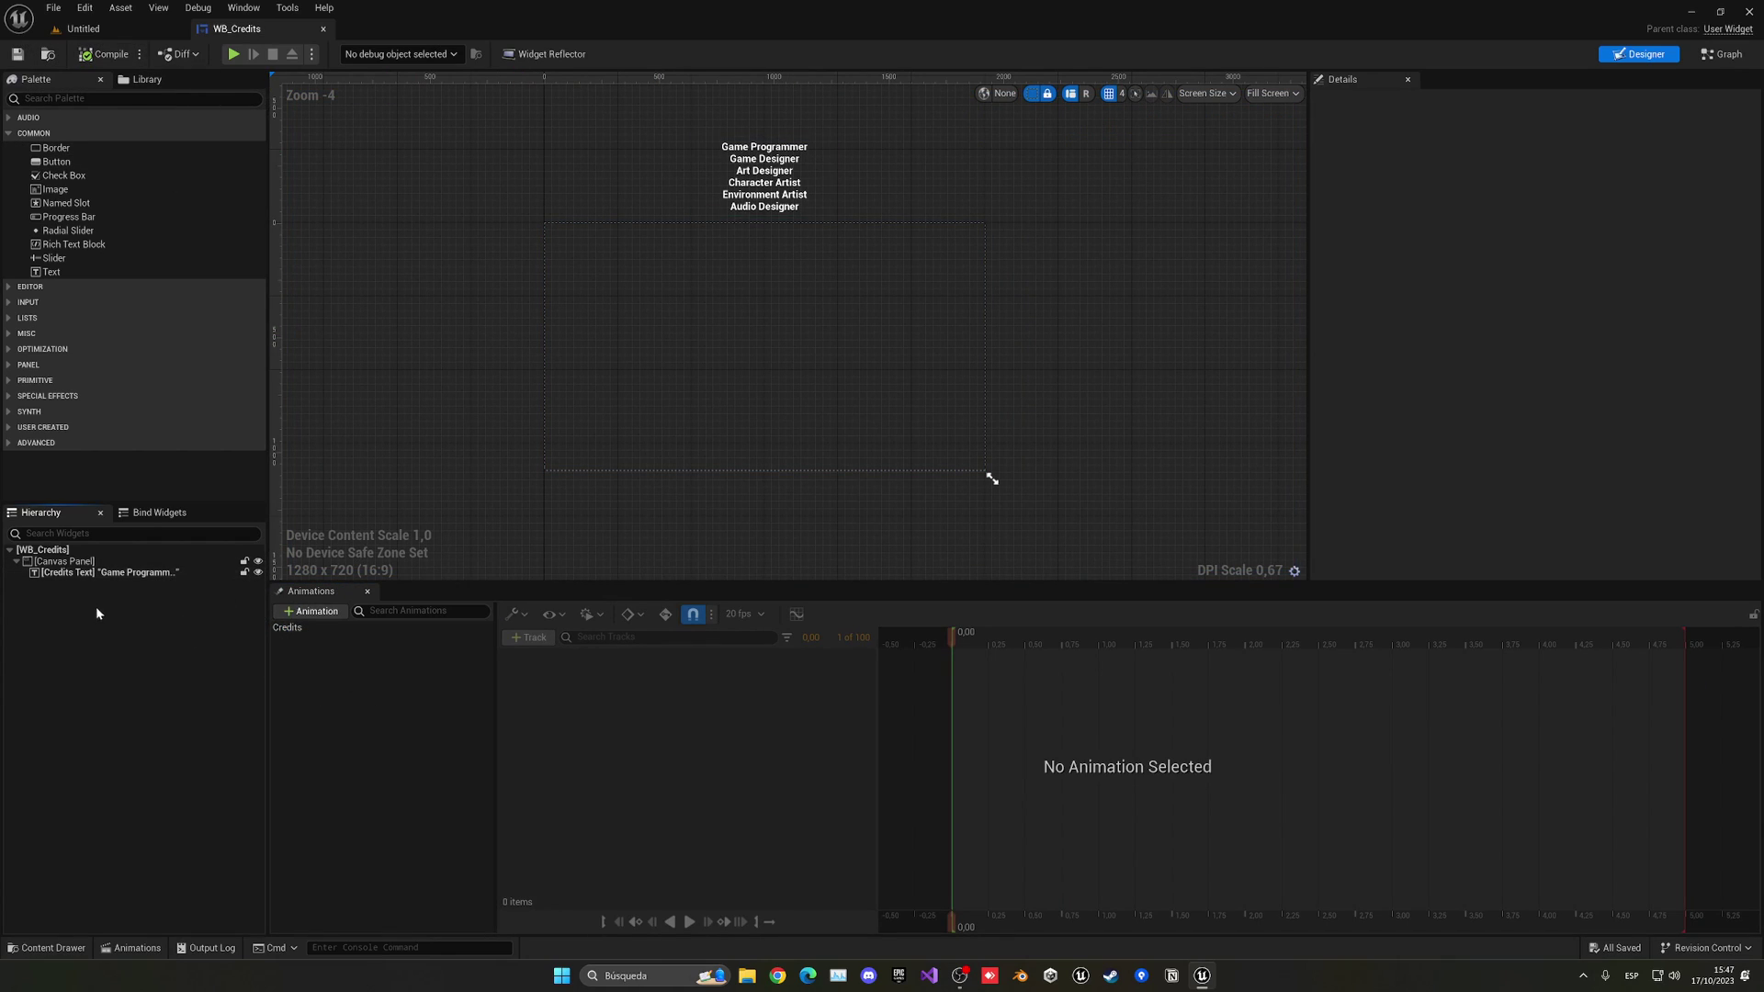
pyautogui.moveTo(742, 375); pyautogui.dragTo(744, 374)
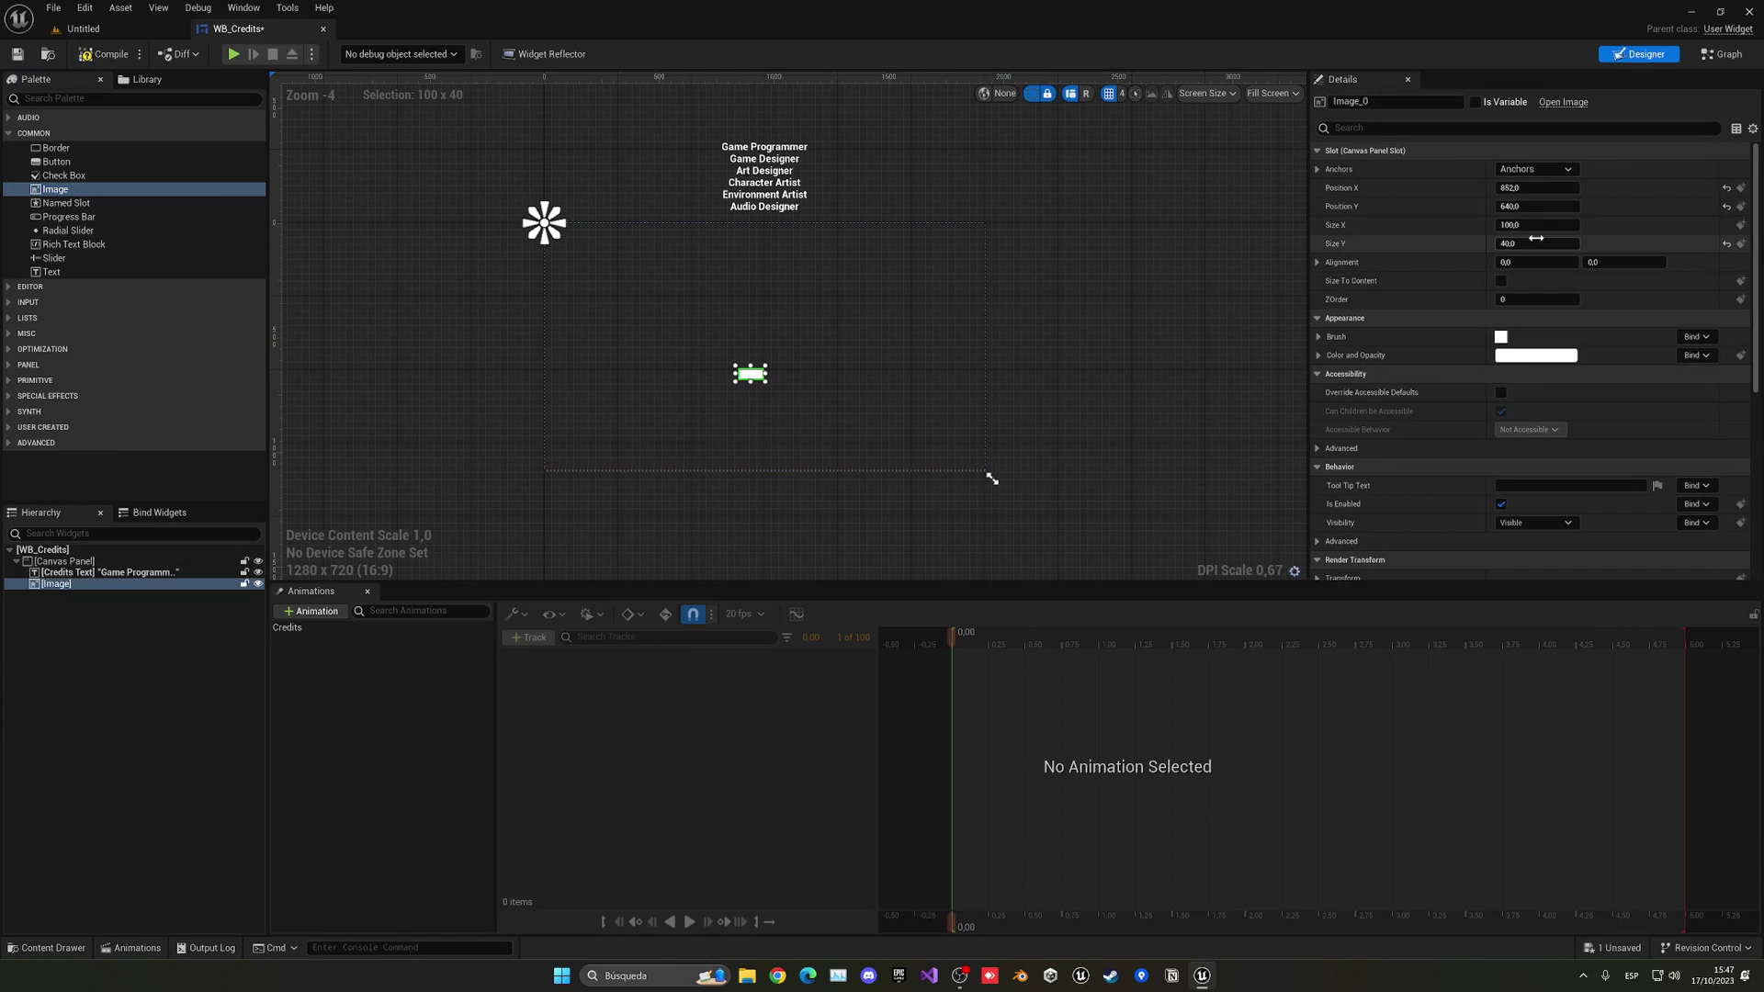
pyautogui.click(1518, 171)
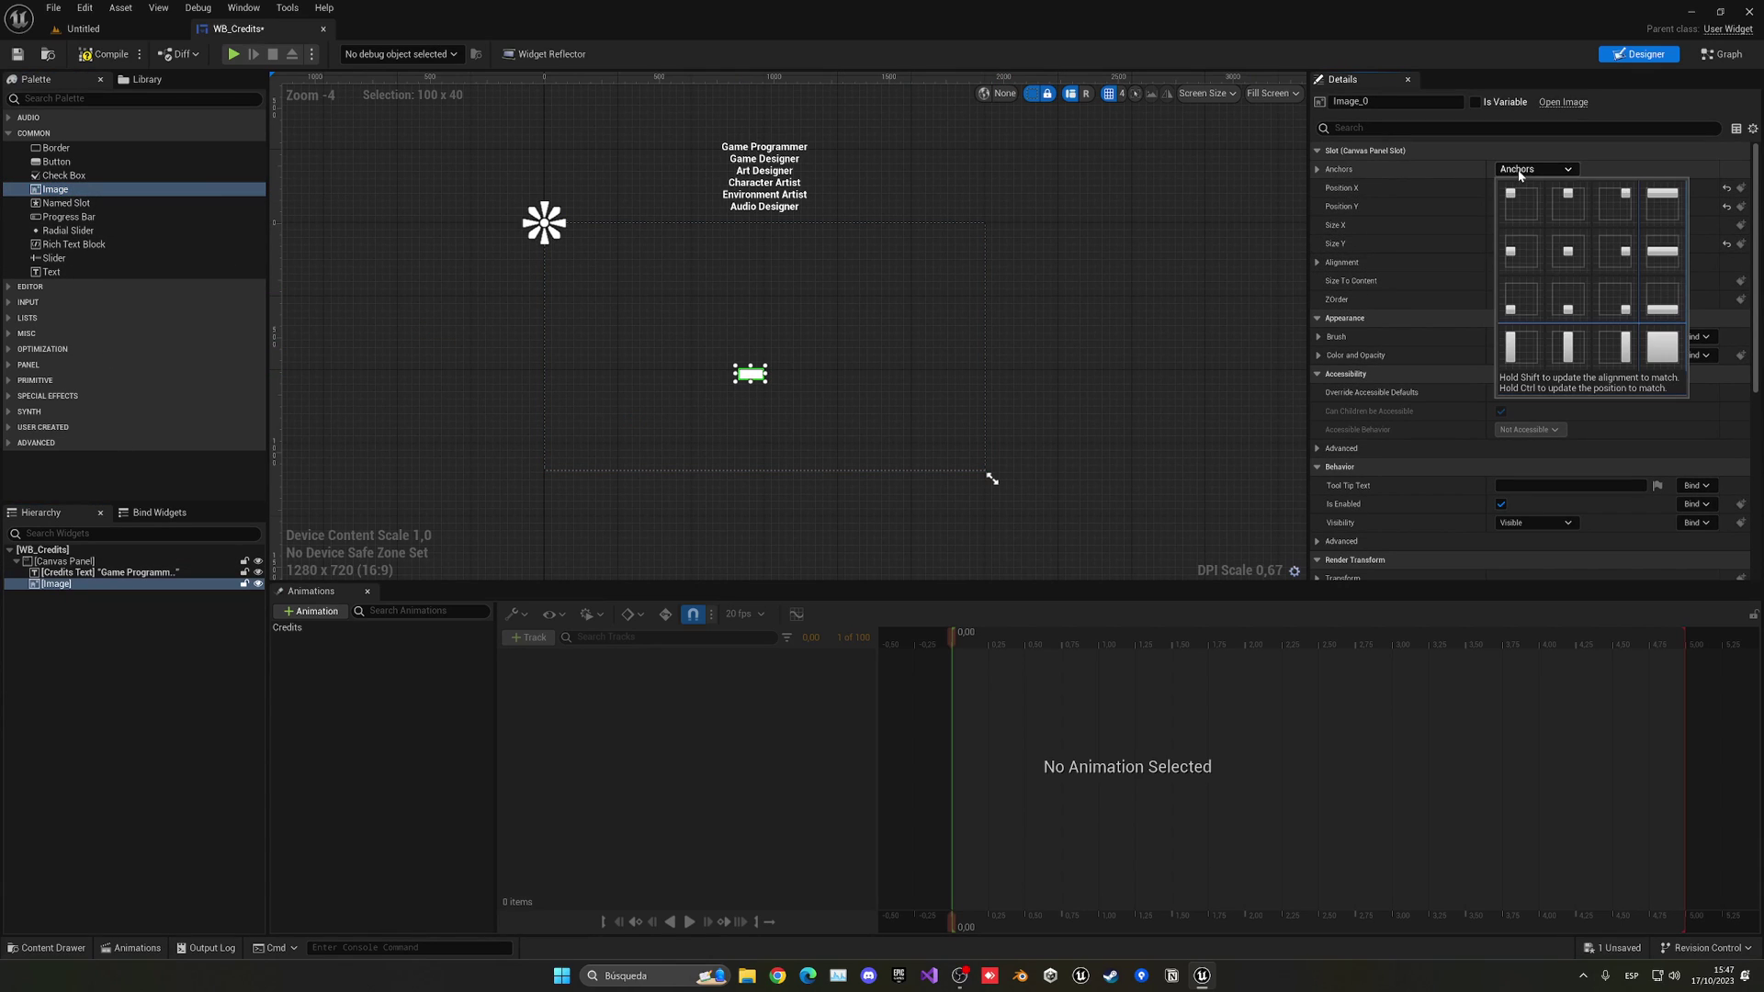
pyautogui.keyDown('ctrl'); pyautogui.keyDown('shift'); pyautogui.click(1670, 358); pyautogui.keyUp('shift'); pyautogui.keyUp('ctrl')
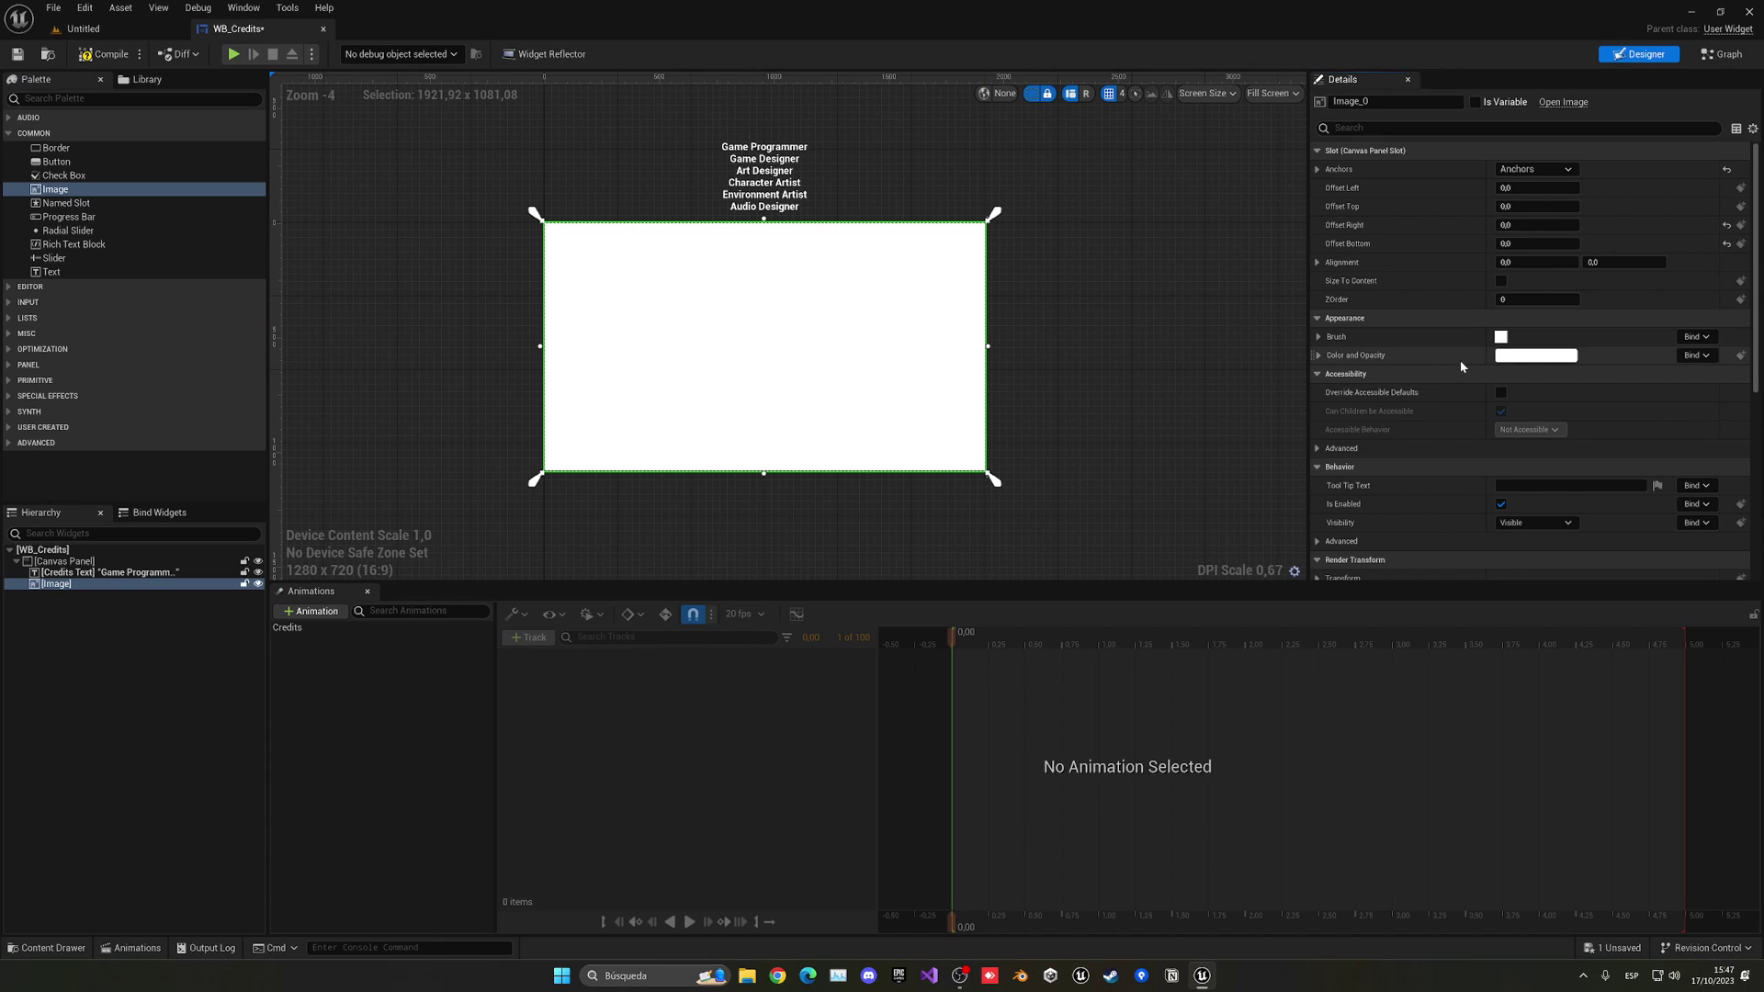
pyautogui.click(1525, 355)
pyautogui.moveTo(1413, 459); pyautogui.dragTo(1418, 612)
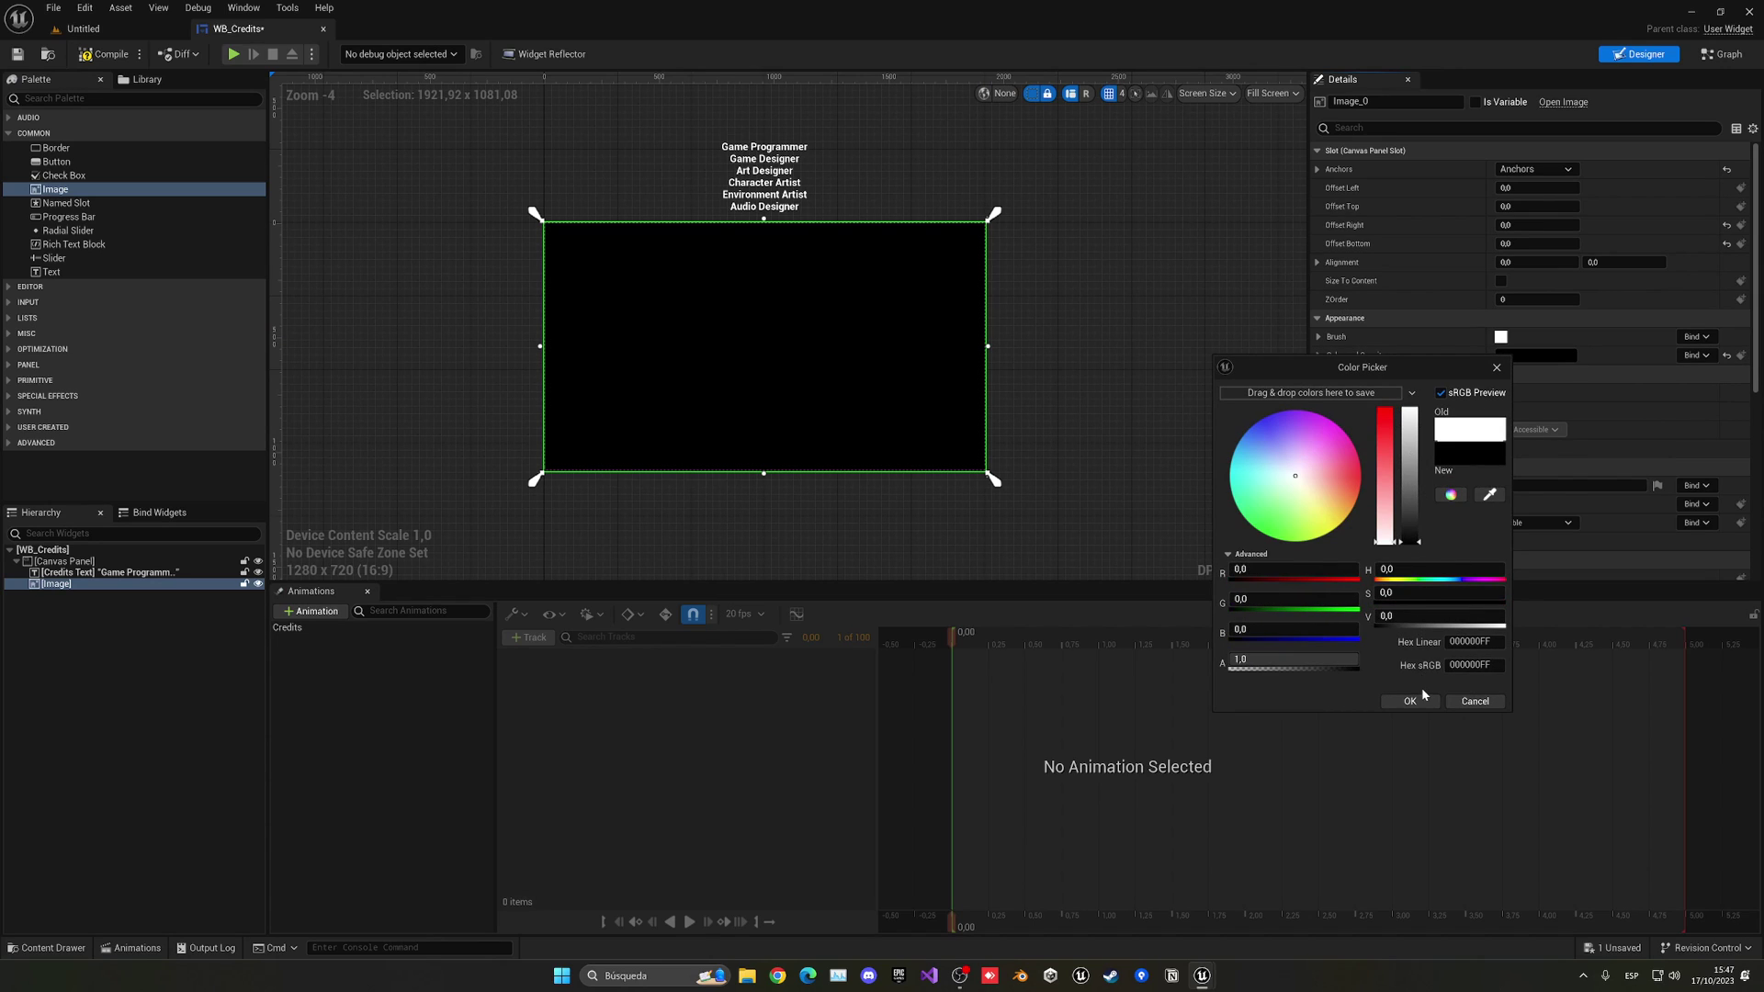
pyautogui.click(1410, 702)
# Move the image above Credits Text in the Hierarchy and rename it Background
pyautogui.moveTo(1113, 455)
pyautogui.mouseDown(button='right')
pyautogui.moveTo(1137, 476)
pyautogui.moveTo(1127, 463)
pyautogui.mouseUp(button='right')
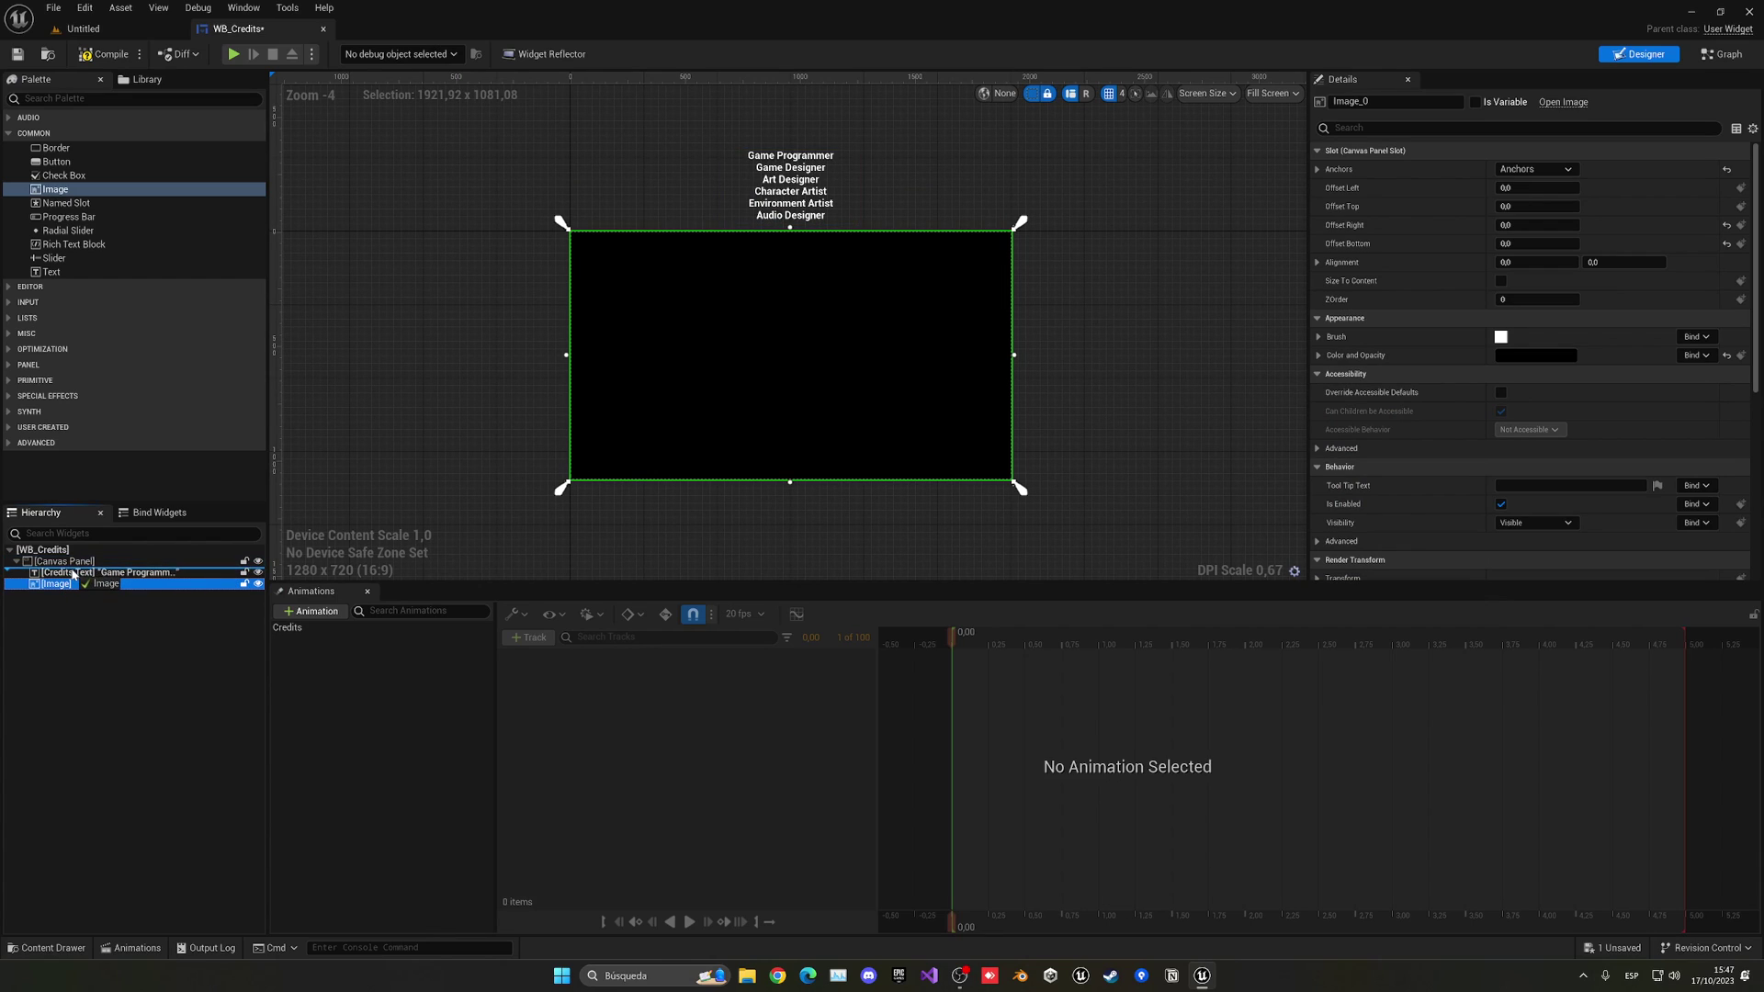
pyautogui.moveTo(73, 574); pyautogui.dragTo(60, 575)
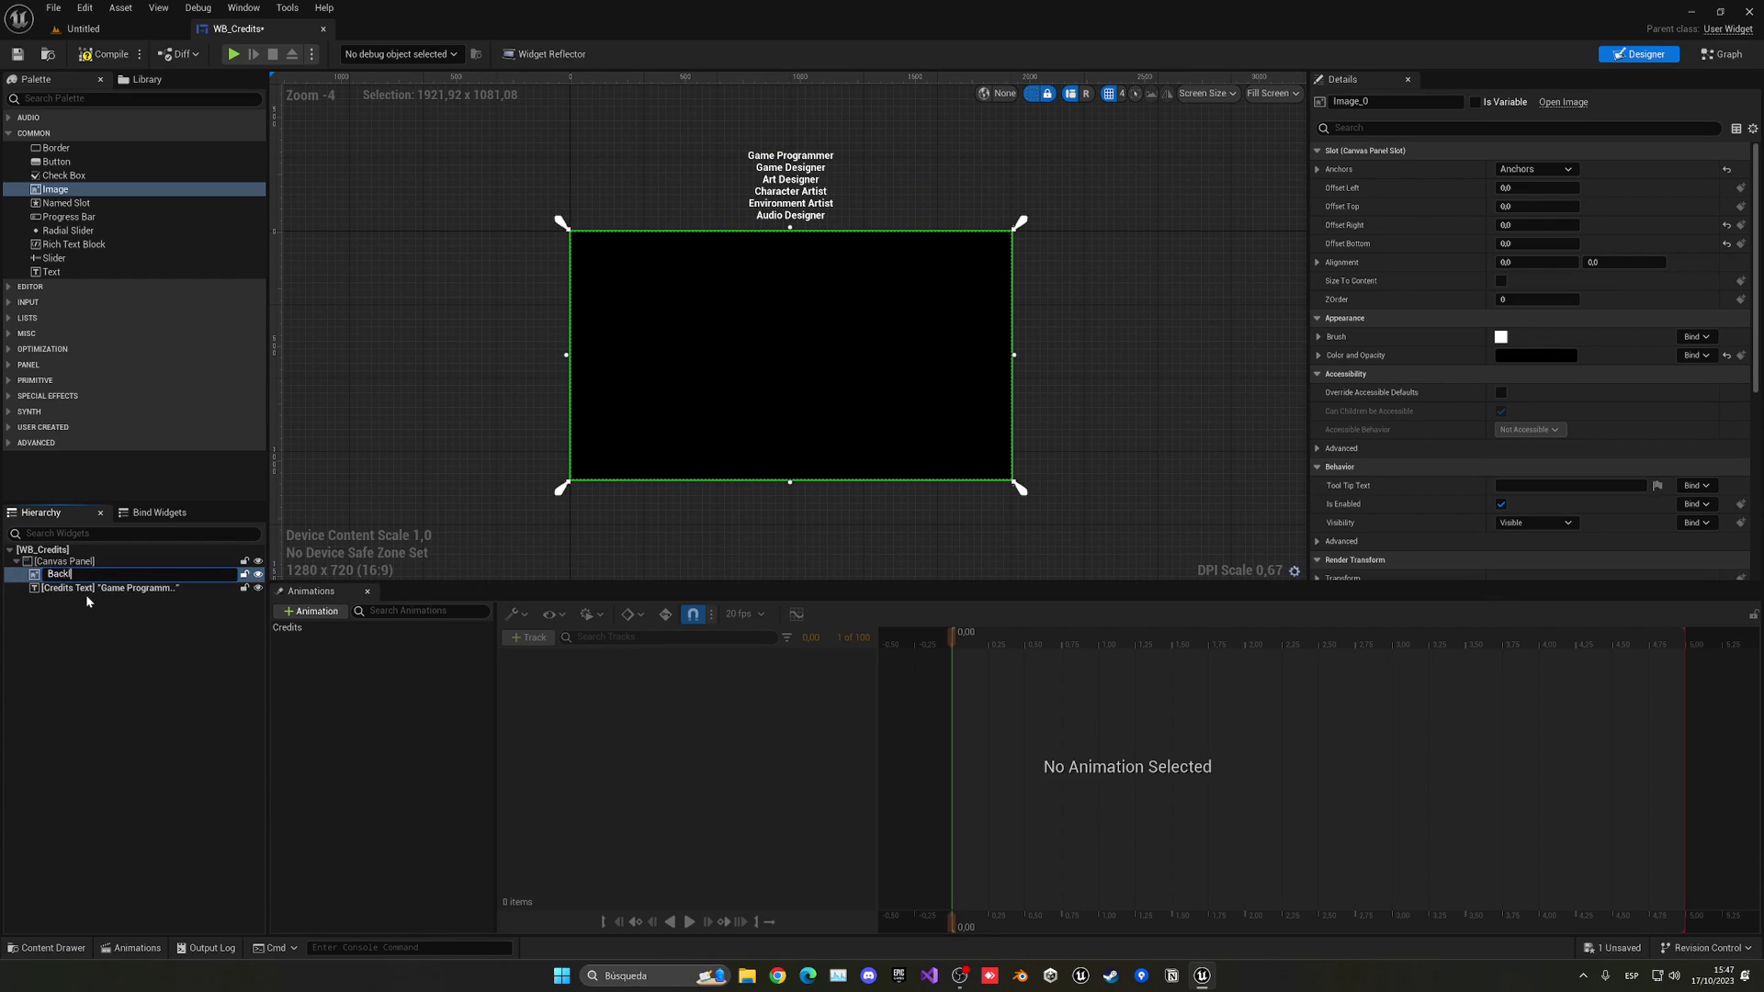
pyautogui.write('Background')
pyautogui.press('Return')
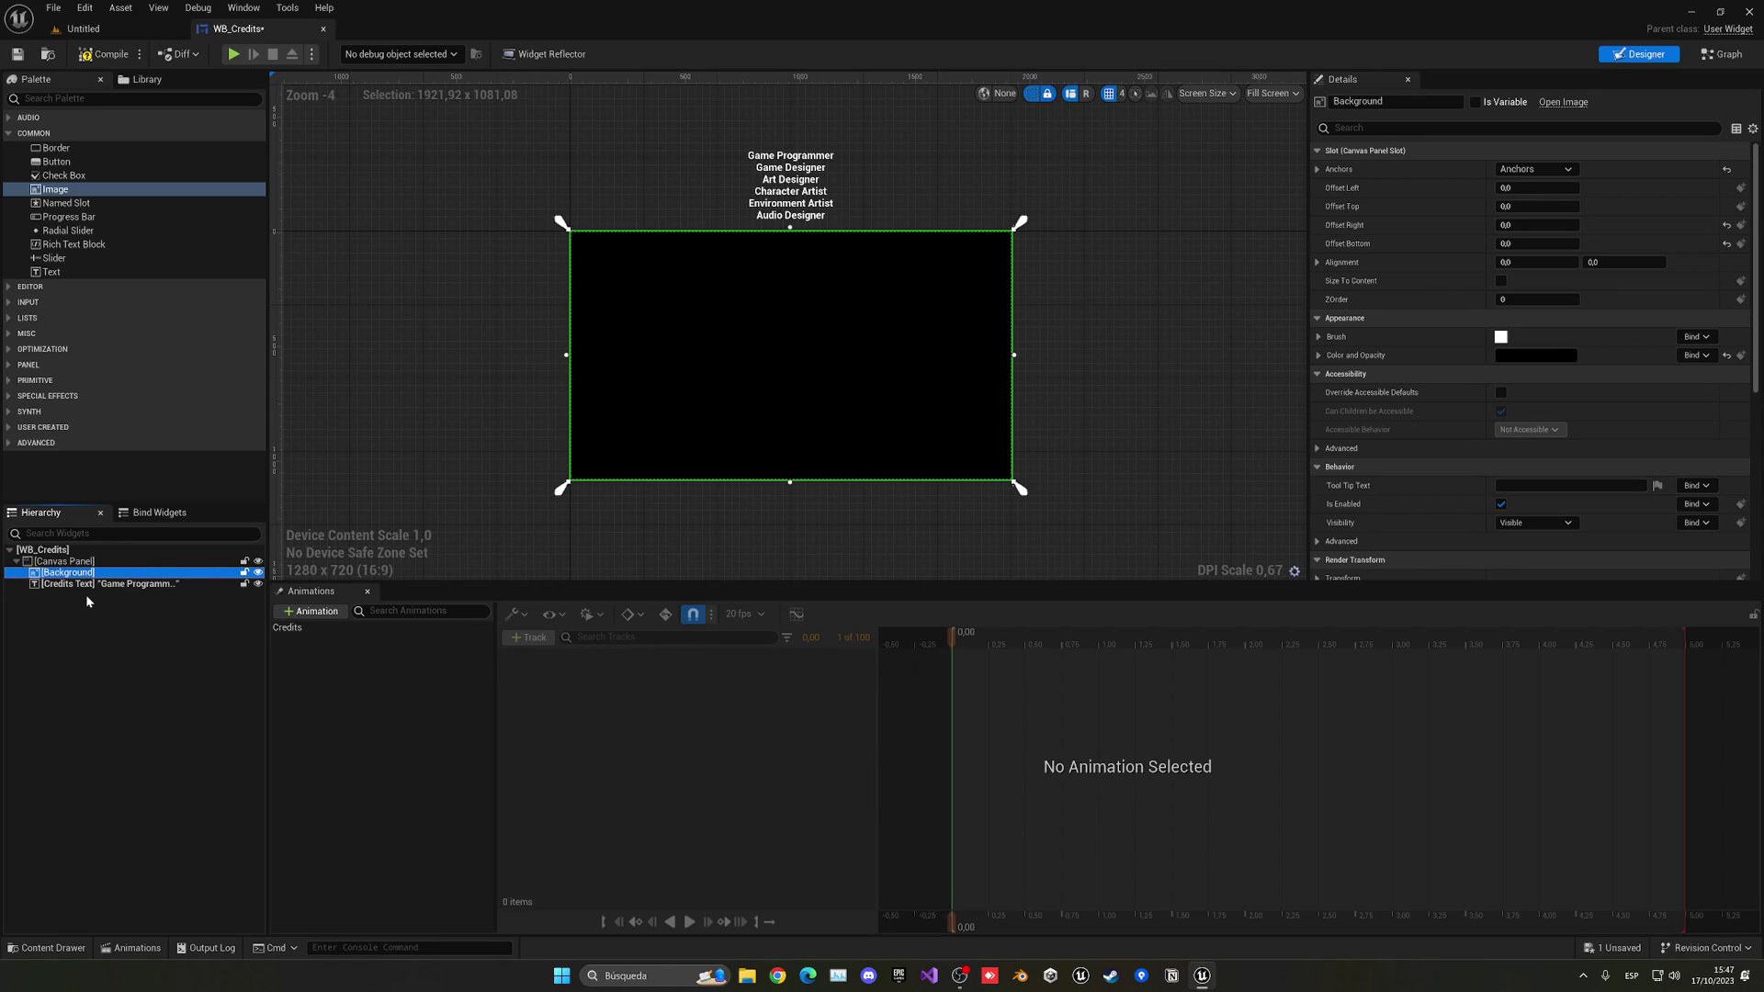
pyautogui.click(349, 407)
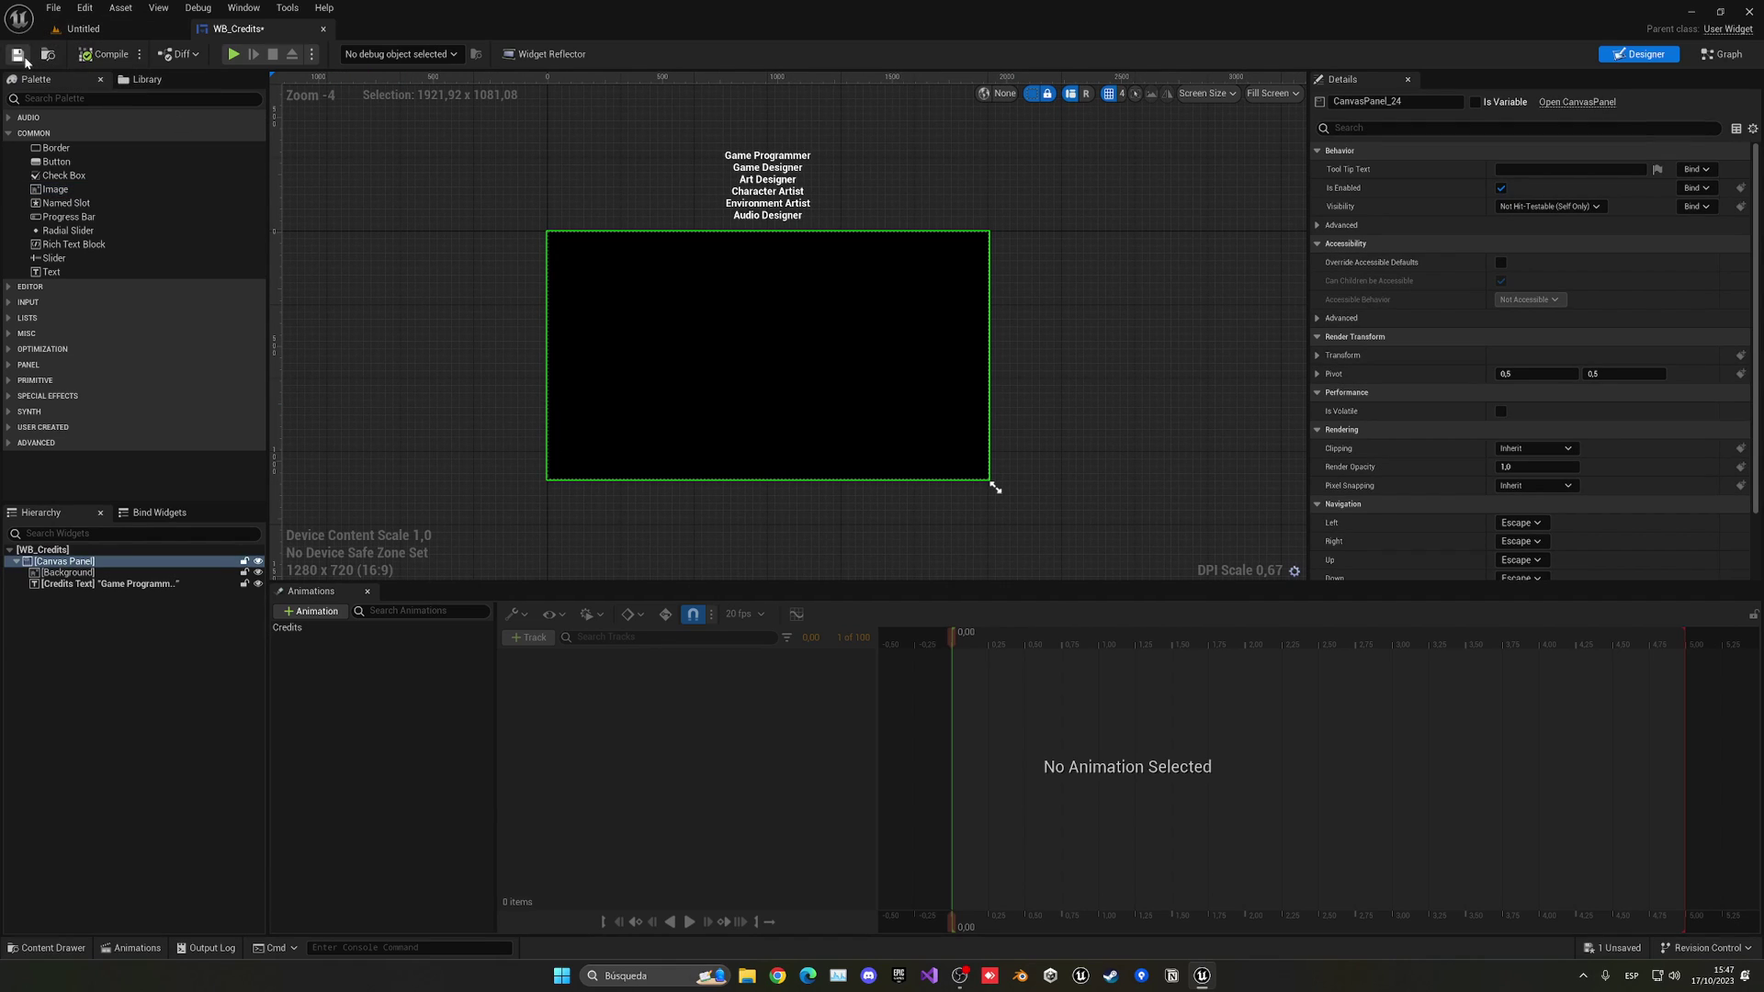
# In the WB_Credits graph, delete the unused Event Pre Construct and Event Tick nodes
pyautogui.click(1727, 54)
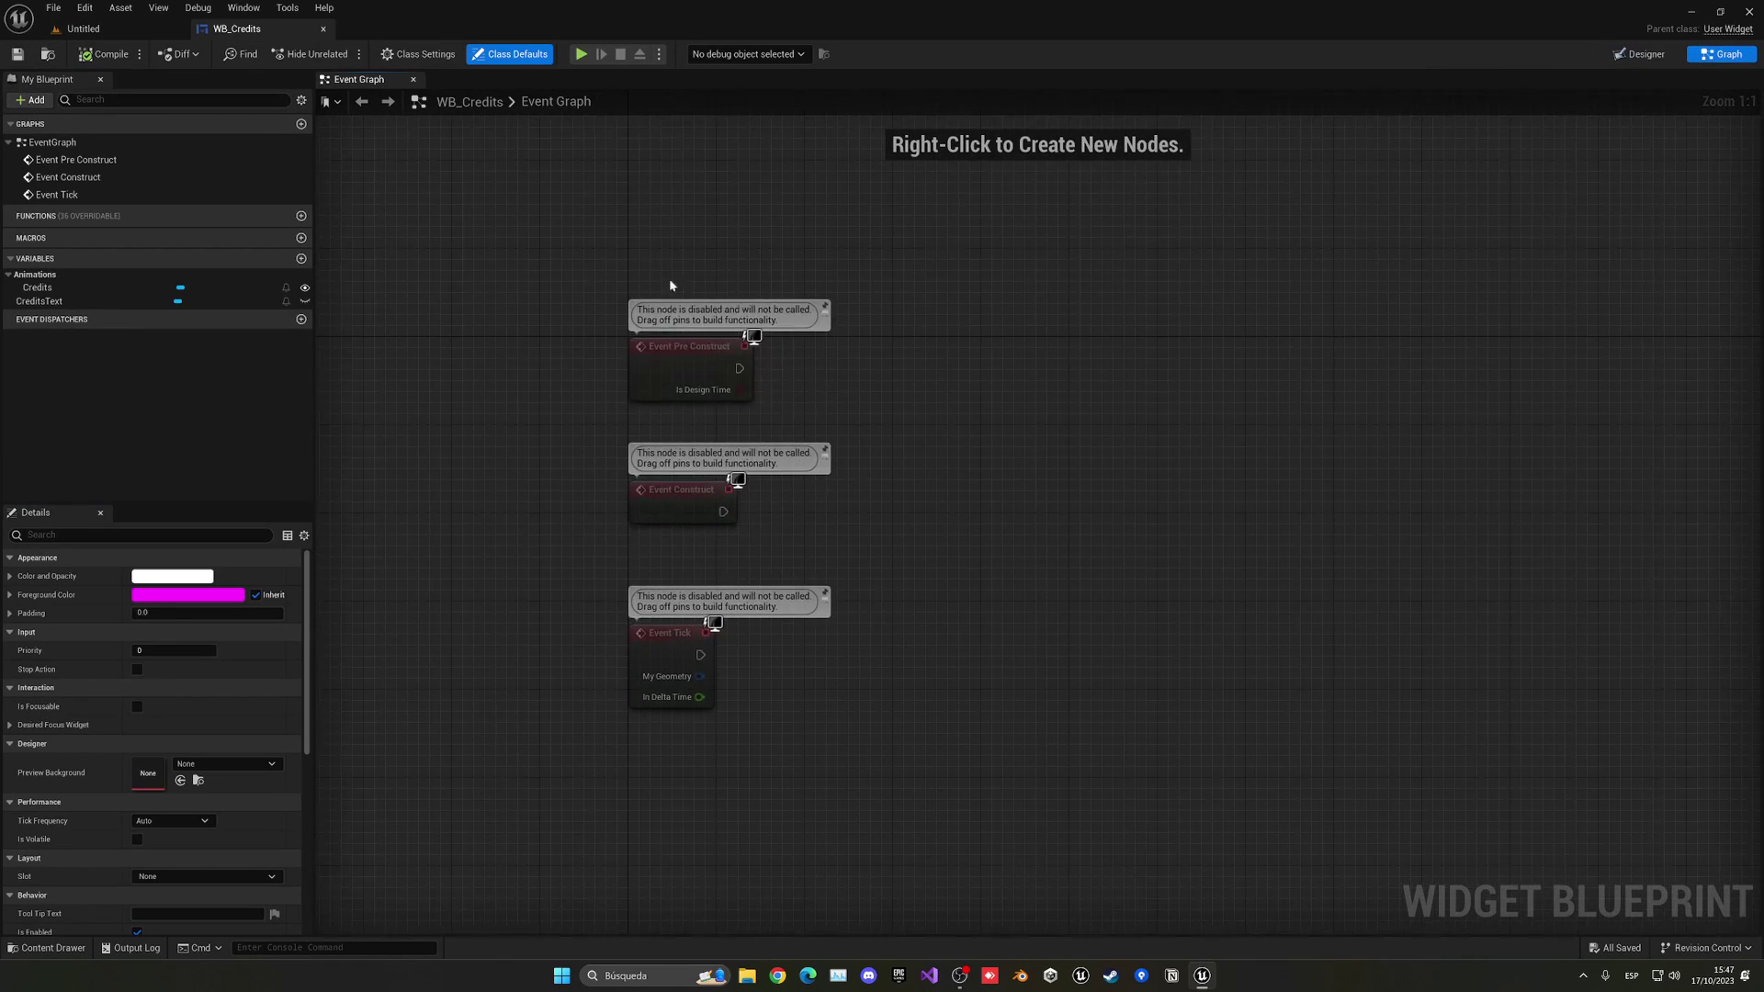
pyautogui.moveTo(689, 384); pyautogui.dragTo(689, 385)
pyautogui.press('Delete')
pyautogui.click(669, 641)
pyautogui.press('Delete')
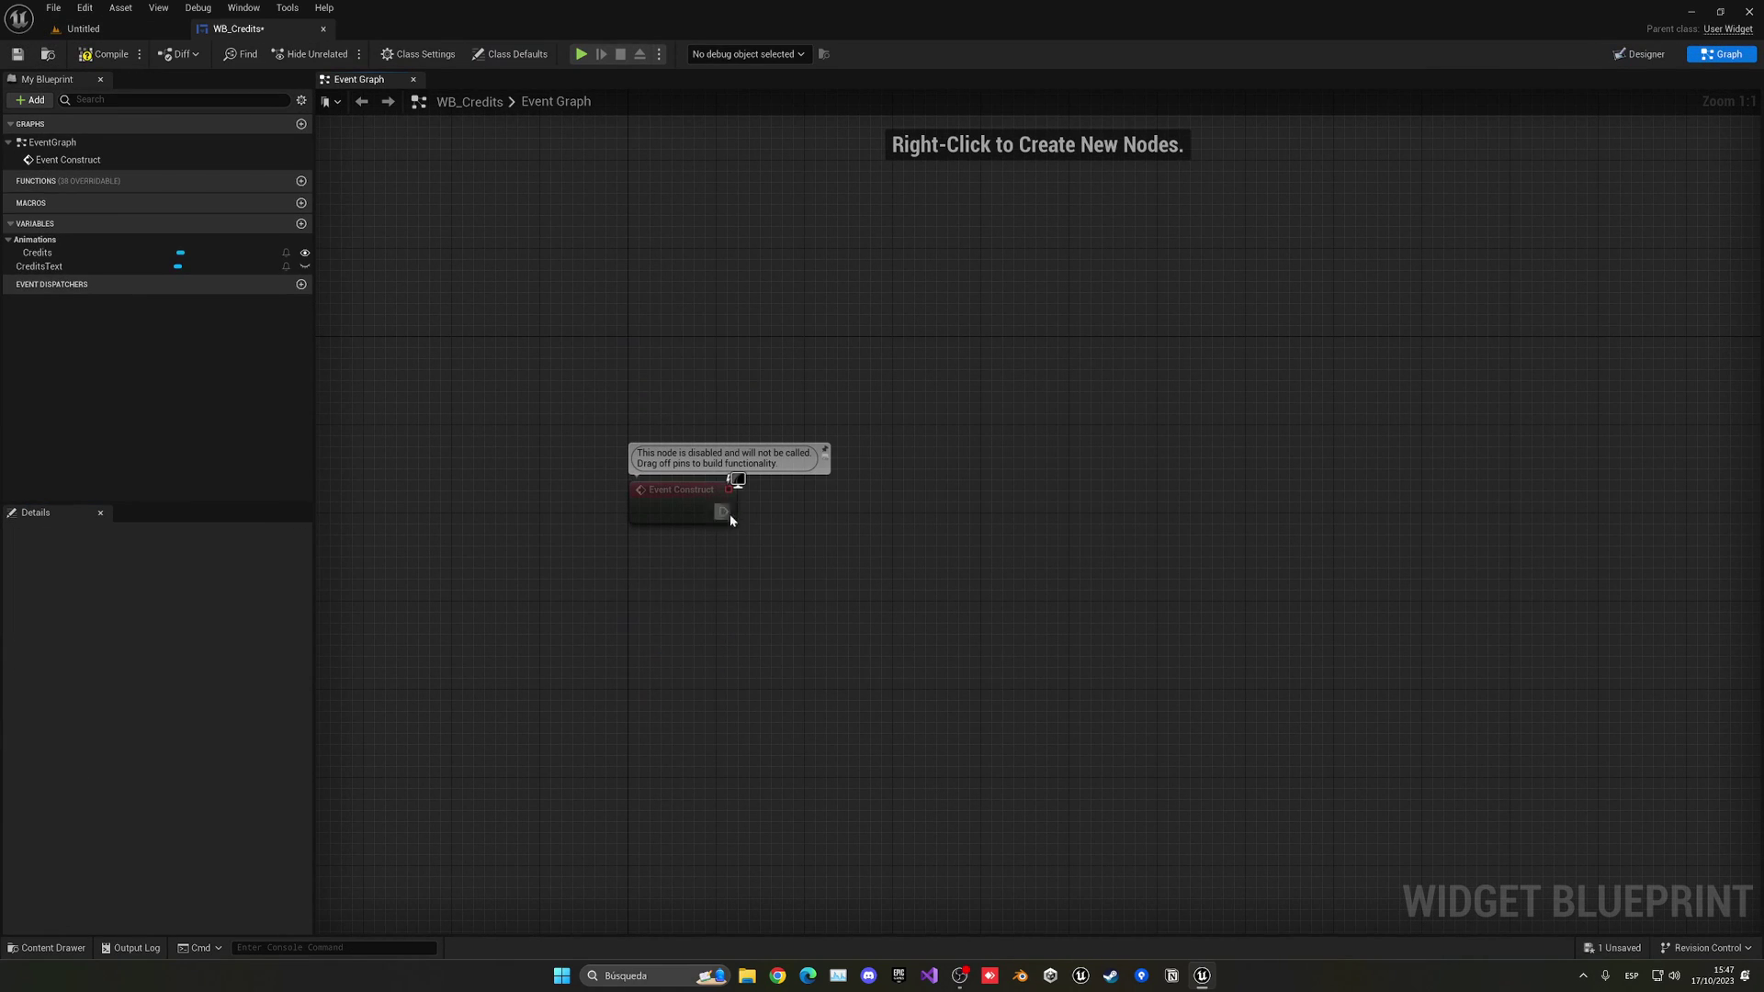
# Add a Delay of 0,7 seconds after Event Construct and reposition both nodes
pyautogui.moveTo(729, 514); pyautogui.dragTo(780, 511)
pyautogui.write('de')
pyautogui.click(833, 585)
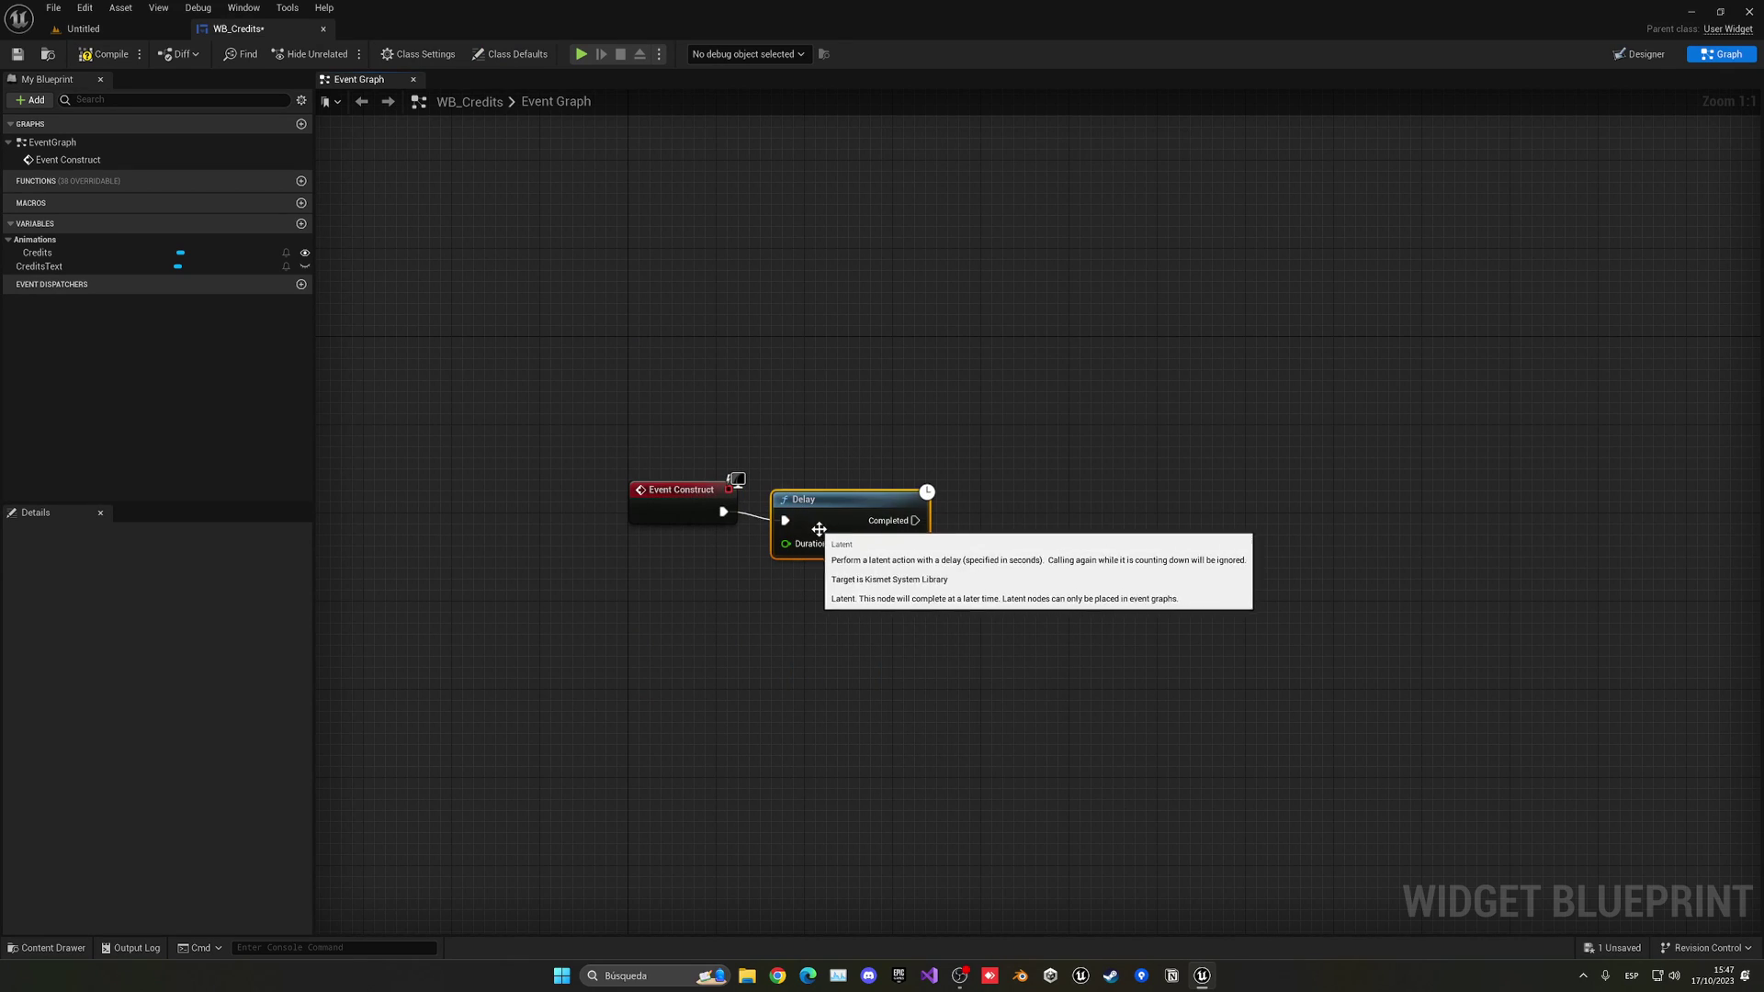
pyautogui.write('0,7')
pyautogui.click(825, 573)
pyautogui.moveTo(678, 452); pyautogui.dragTo(793, 603)
pyautogui.moveTo(853, 501); pyautogui.dragTo(852, 467)
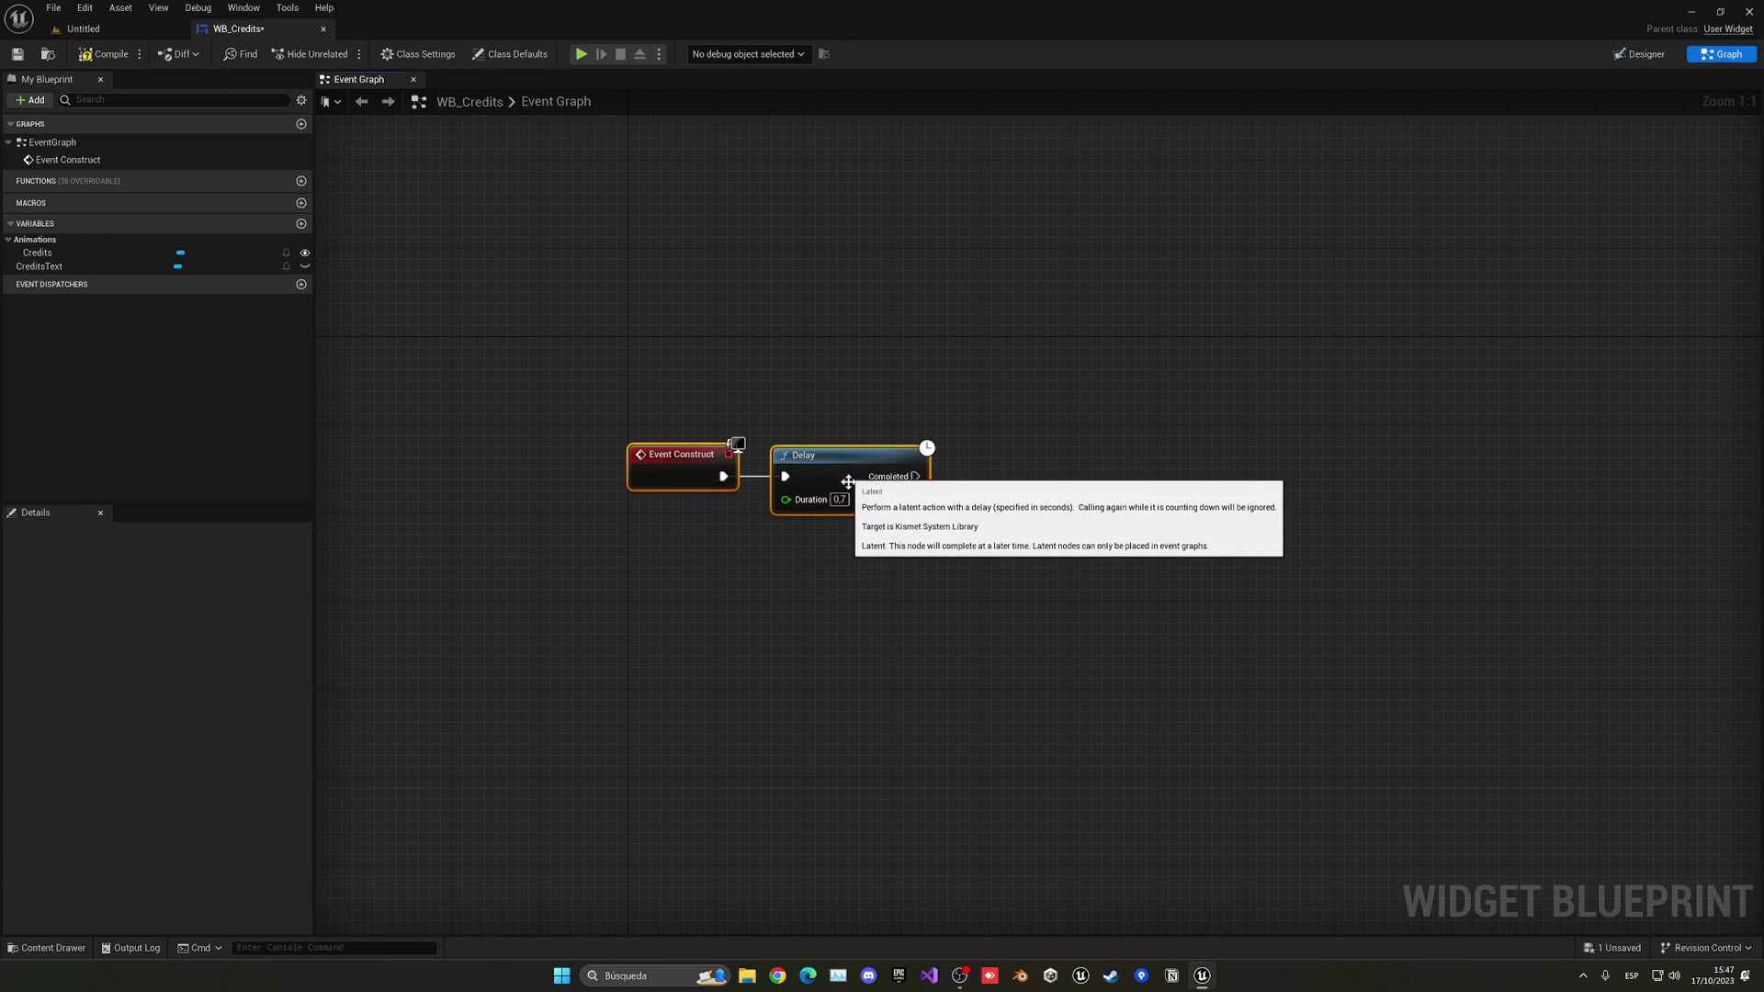
pyautogui.moveTo(852, 468); pyautogui.dragTo(711, 418, button='right')
pyautogui.keyDown('ctrl'); pyautogui.click(655, 445); pyautogui.keyUp('ctrl')
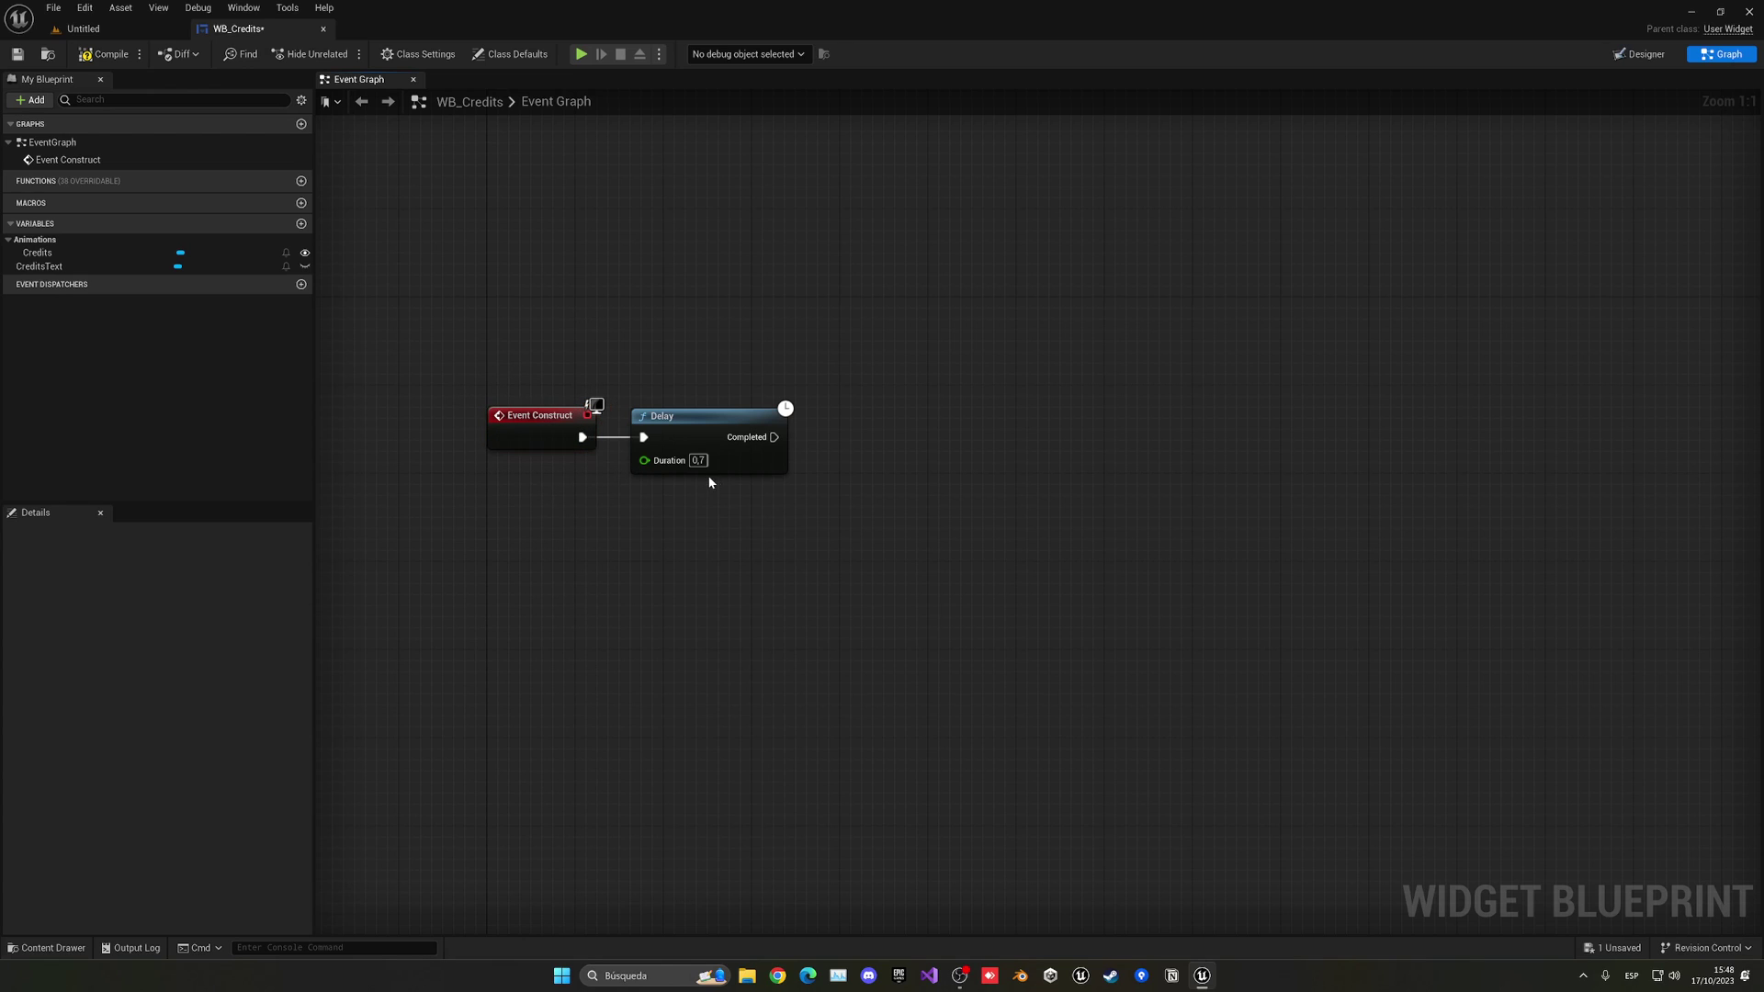
pyautogui.click(713, 414)
pyautogui.moveTo(824, 440); pyautogui.dragTo(770, 439, button='right')
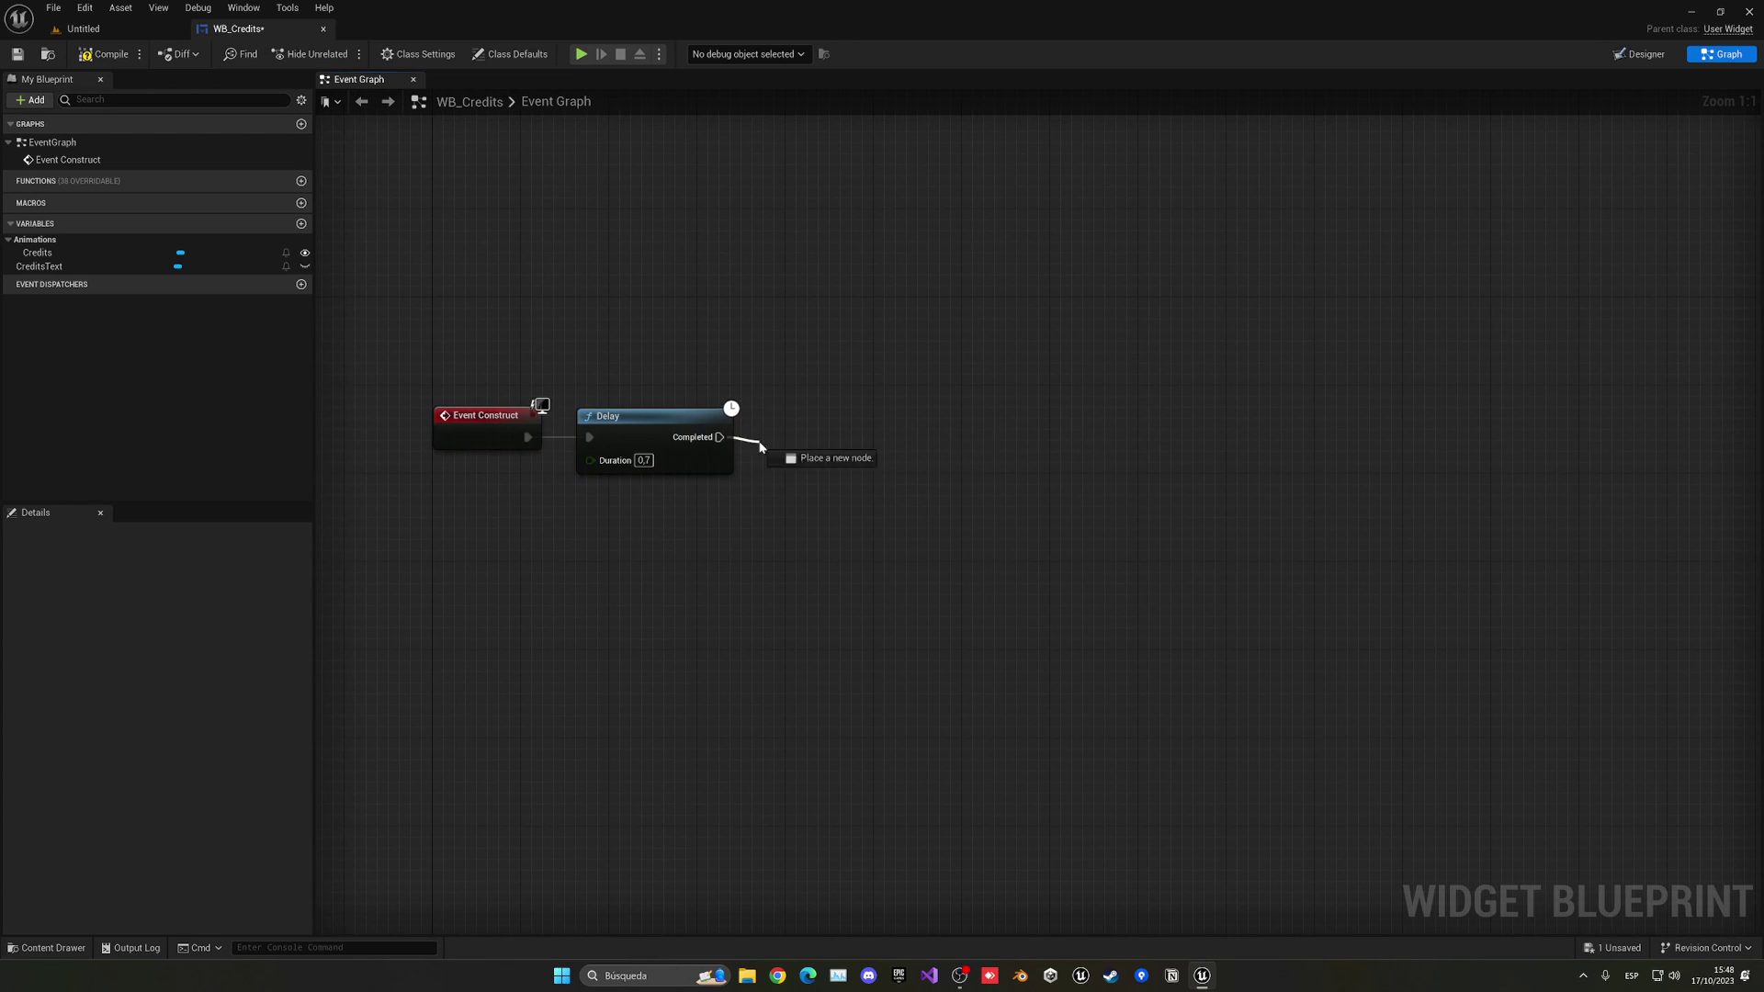
# Play the Credits animation when the Delay completes, then save the widget and return to the level
pyautogui.moveTo(774, 448); pyautogui.dragTo(801, 447)
pyautogui.write('c')
pyautogui.press('Escape')
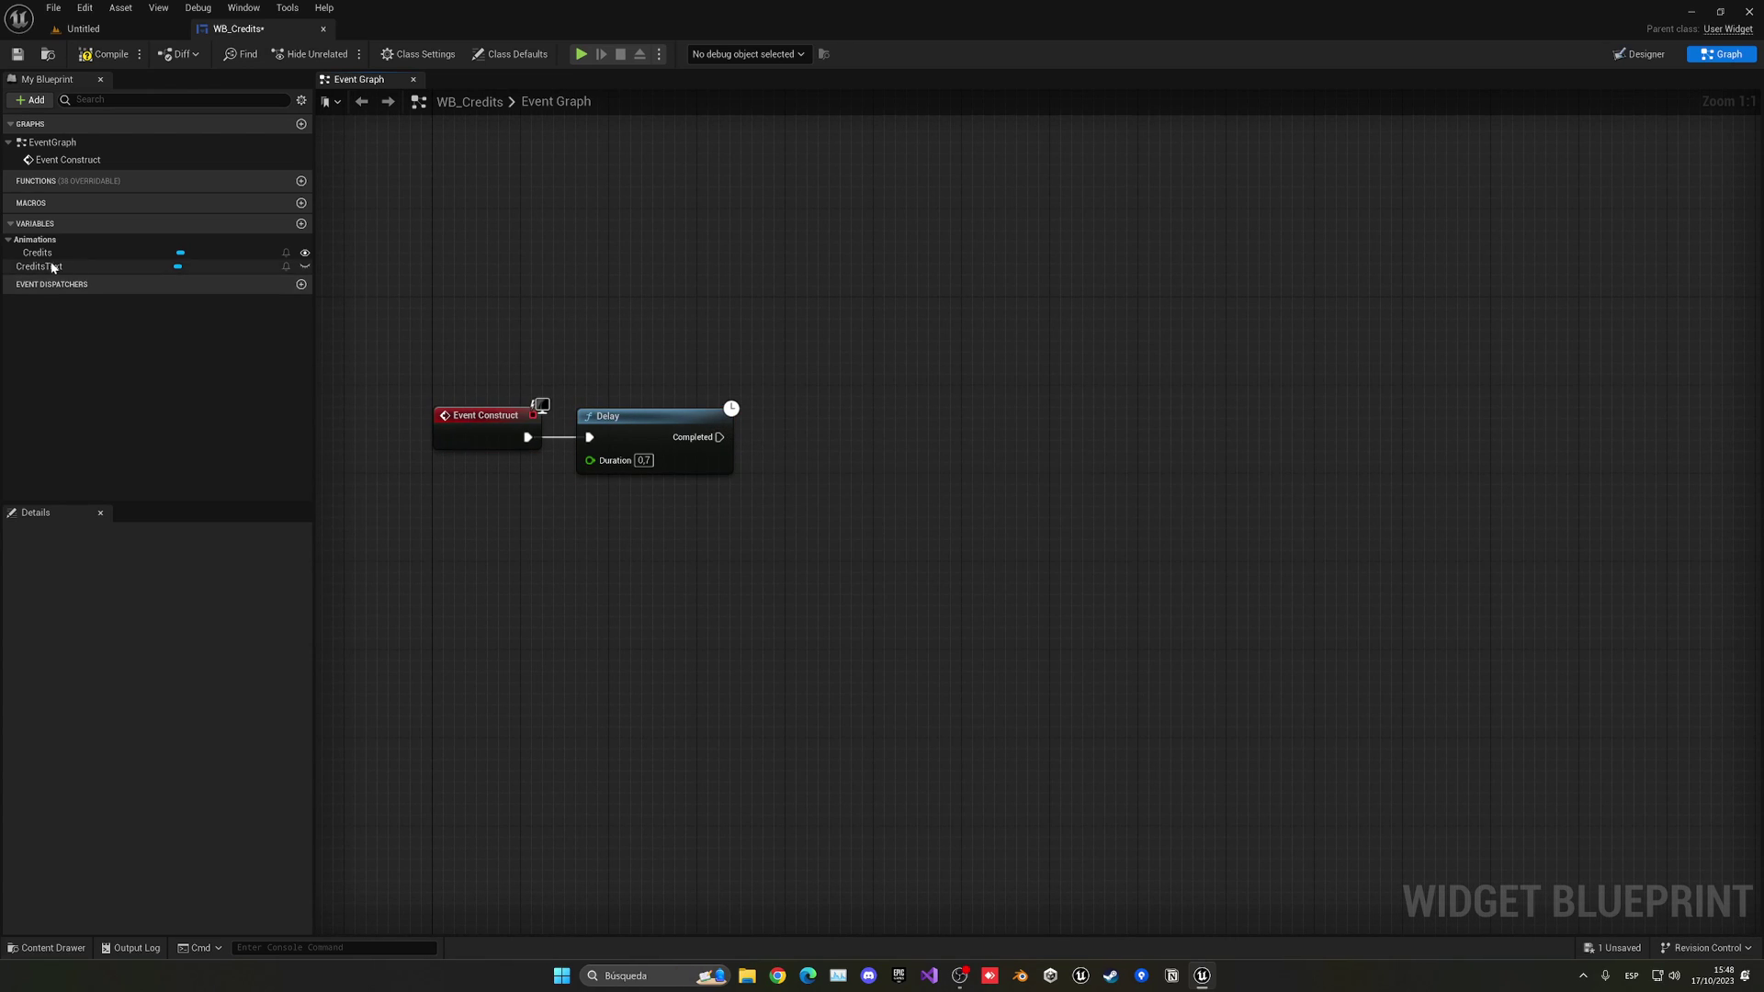
pyautogui.moveTo(43, 254); pyautogui.dragTo(805, 455)
pyautogui.write('play anima')
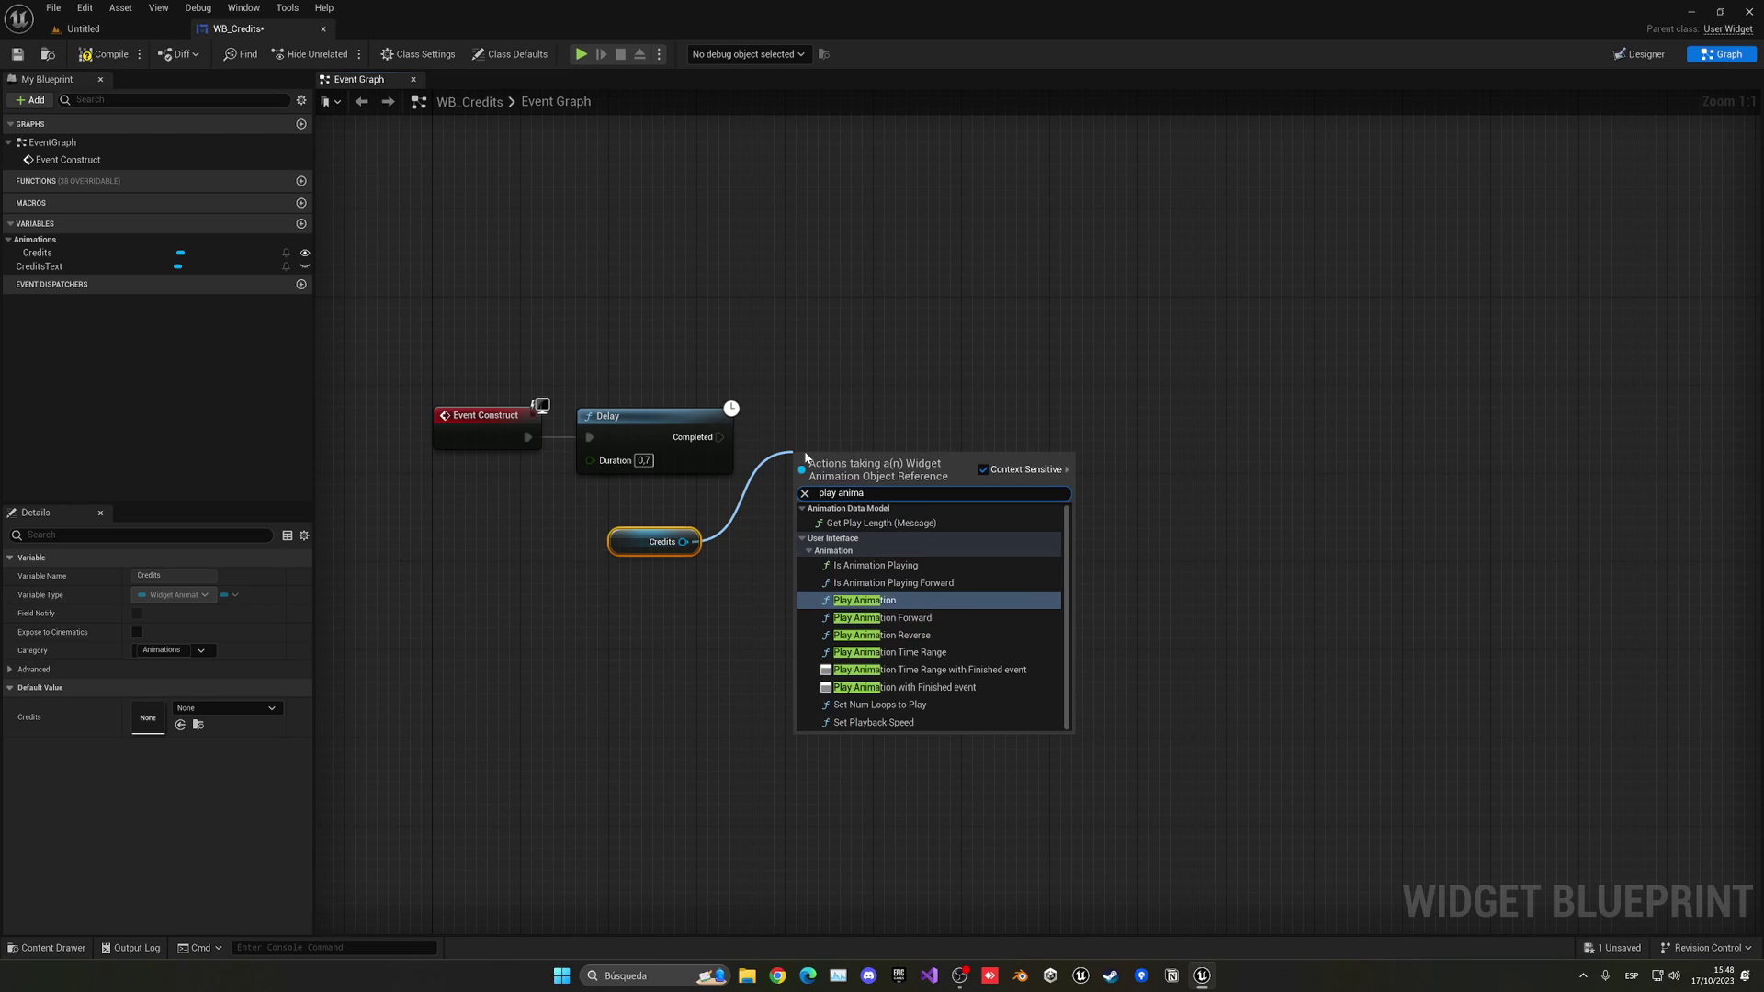
pyautogui.press('Return')
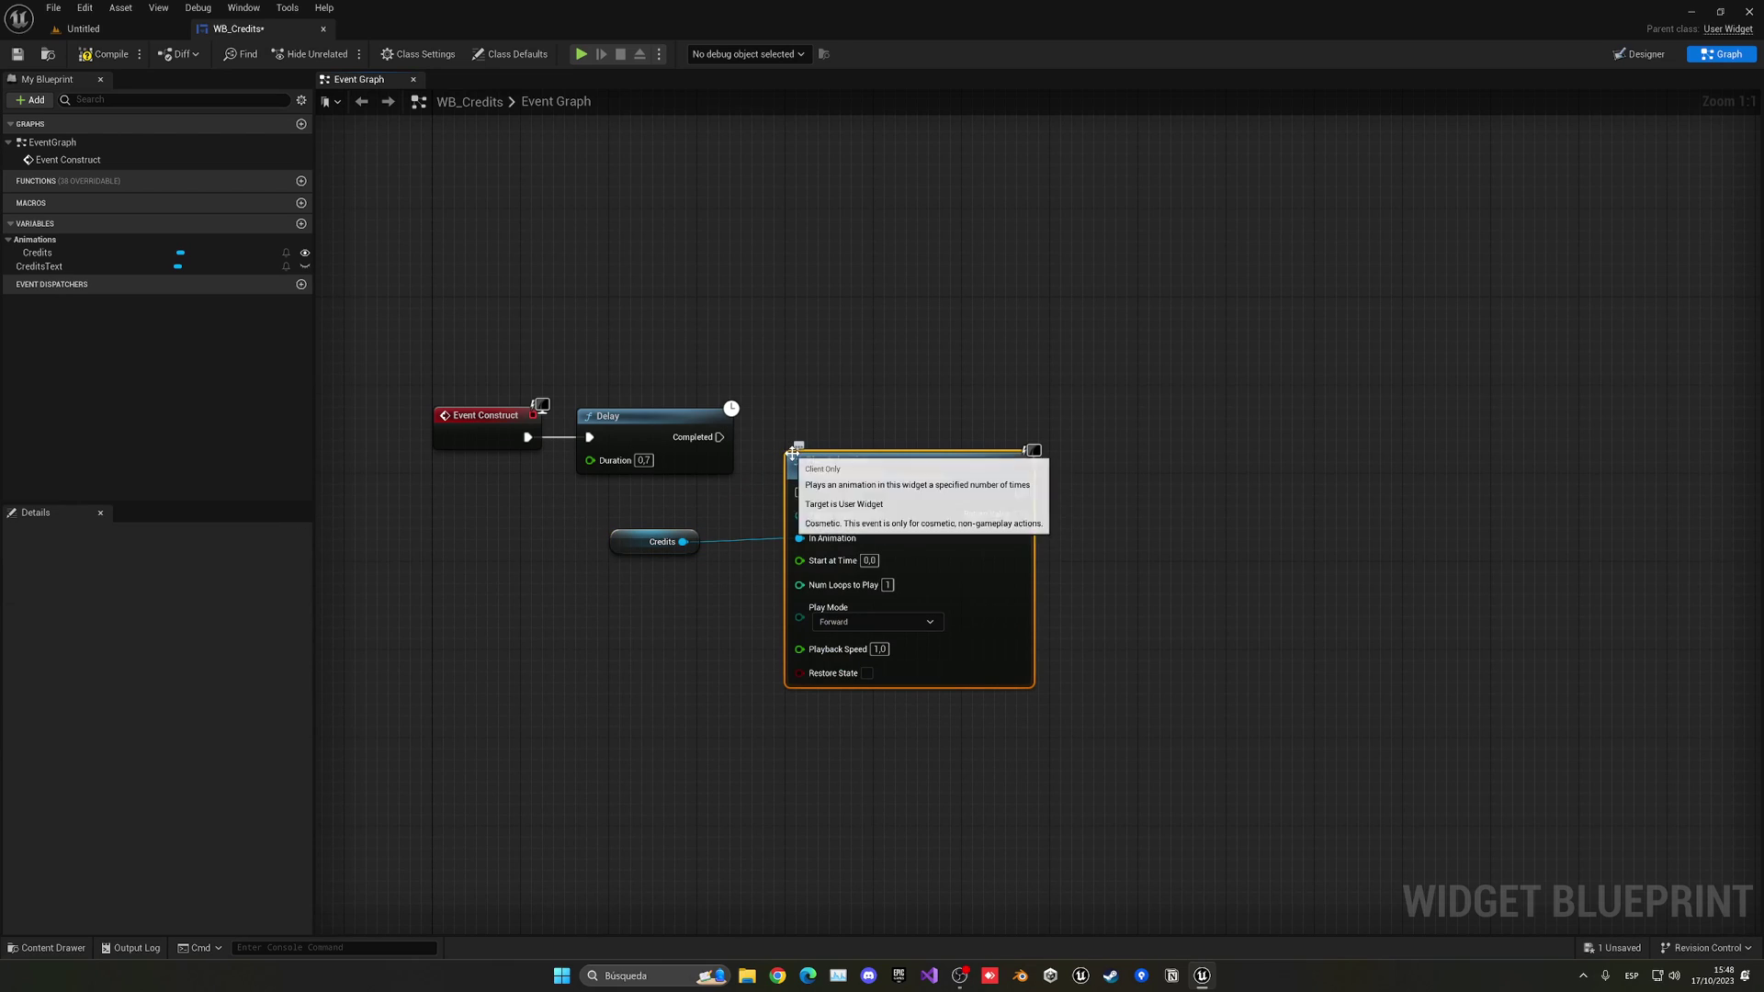
pyautogui.moveTo(804, 496); pyautogui.dragTo(802, 494)
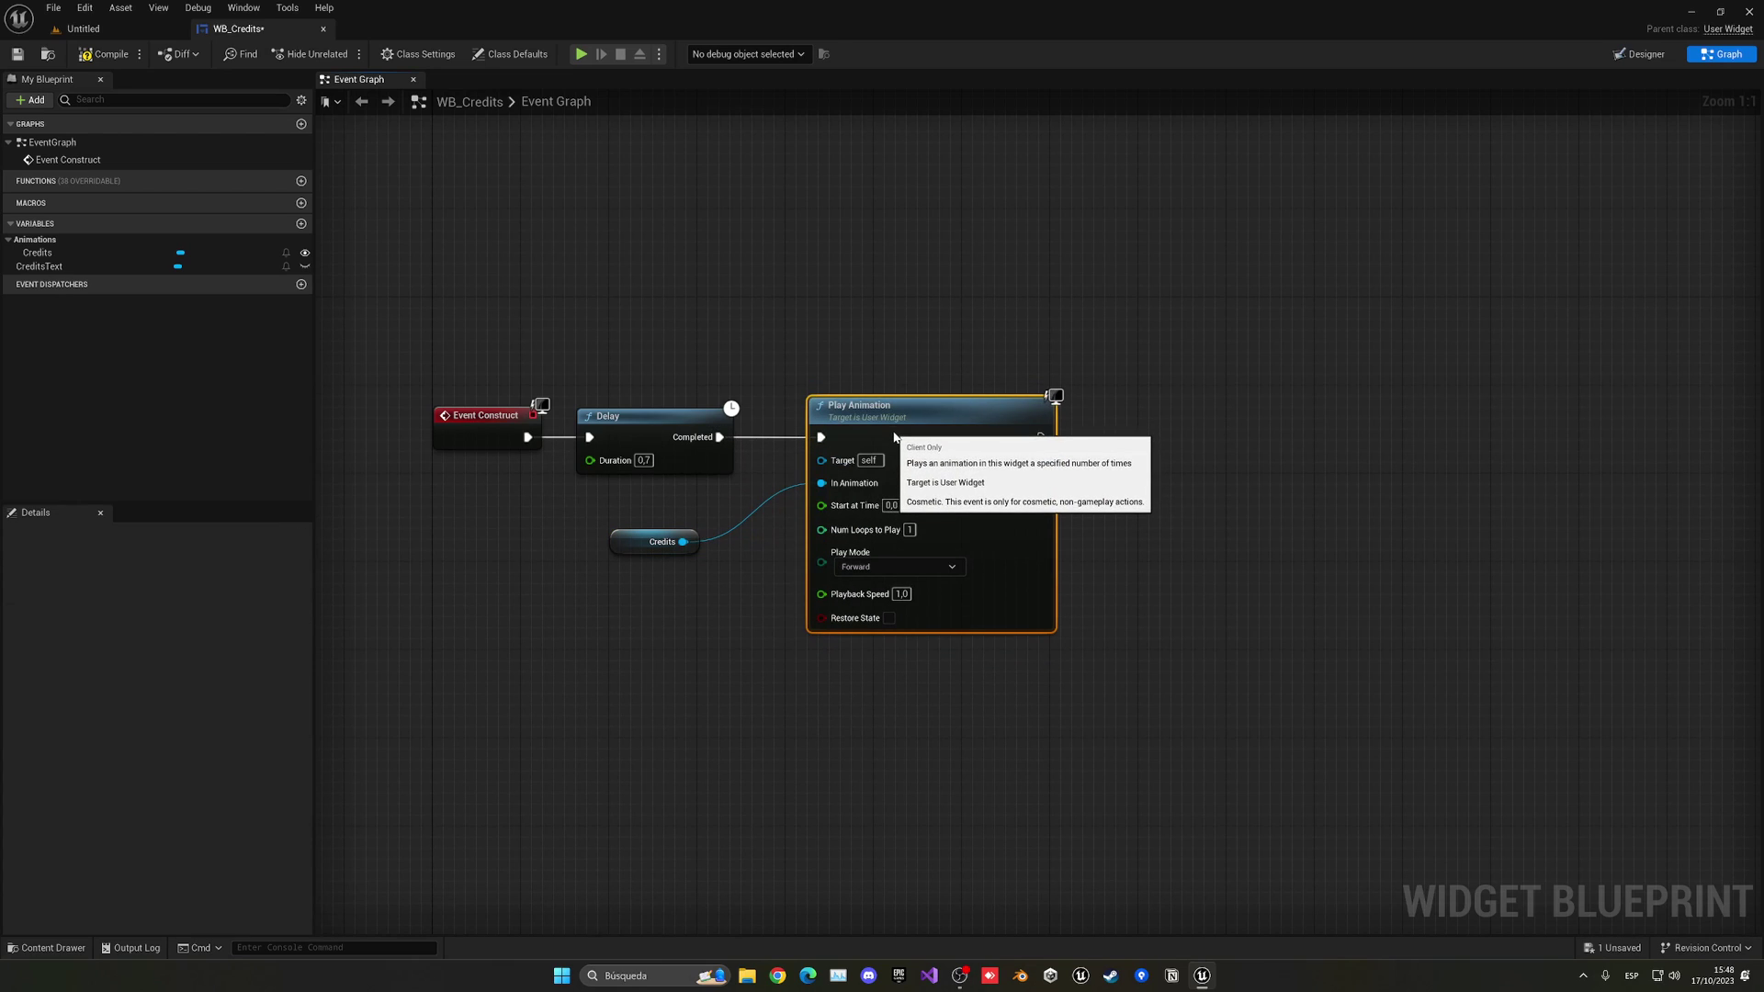
pyautogui.hotkey('ctrl', 's')
pyautogui.click(83, 28)
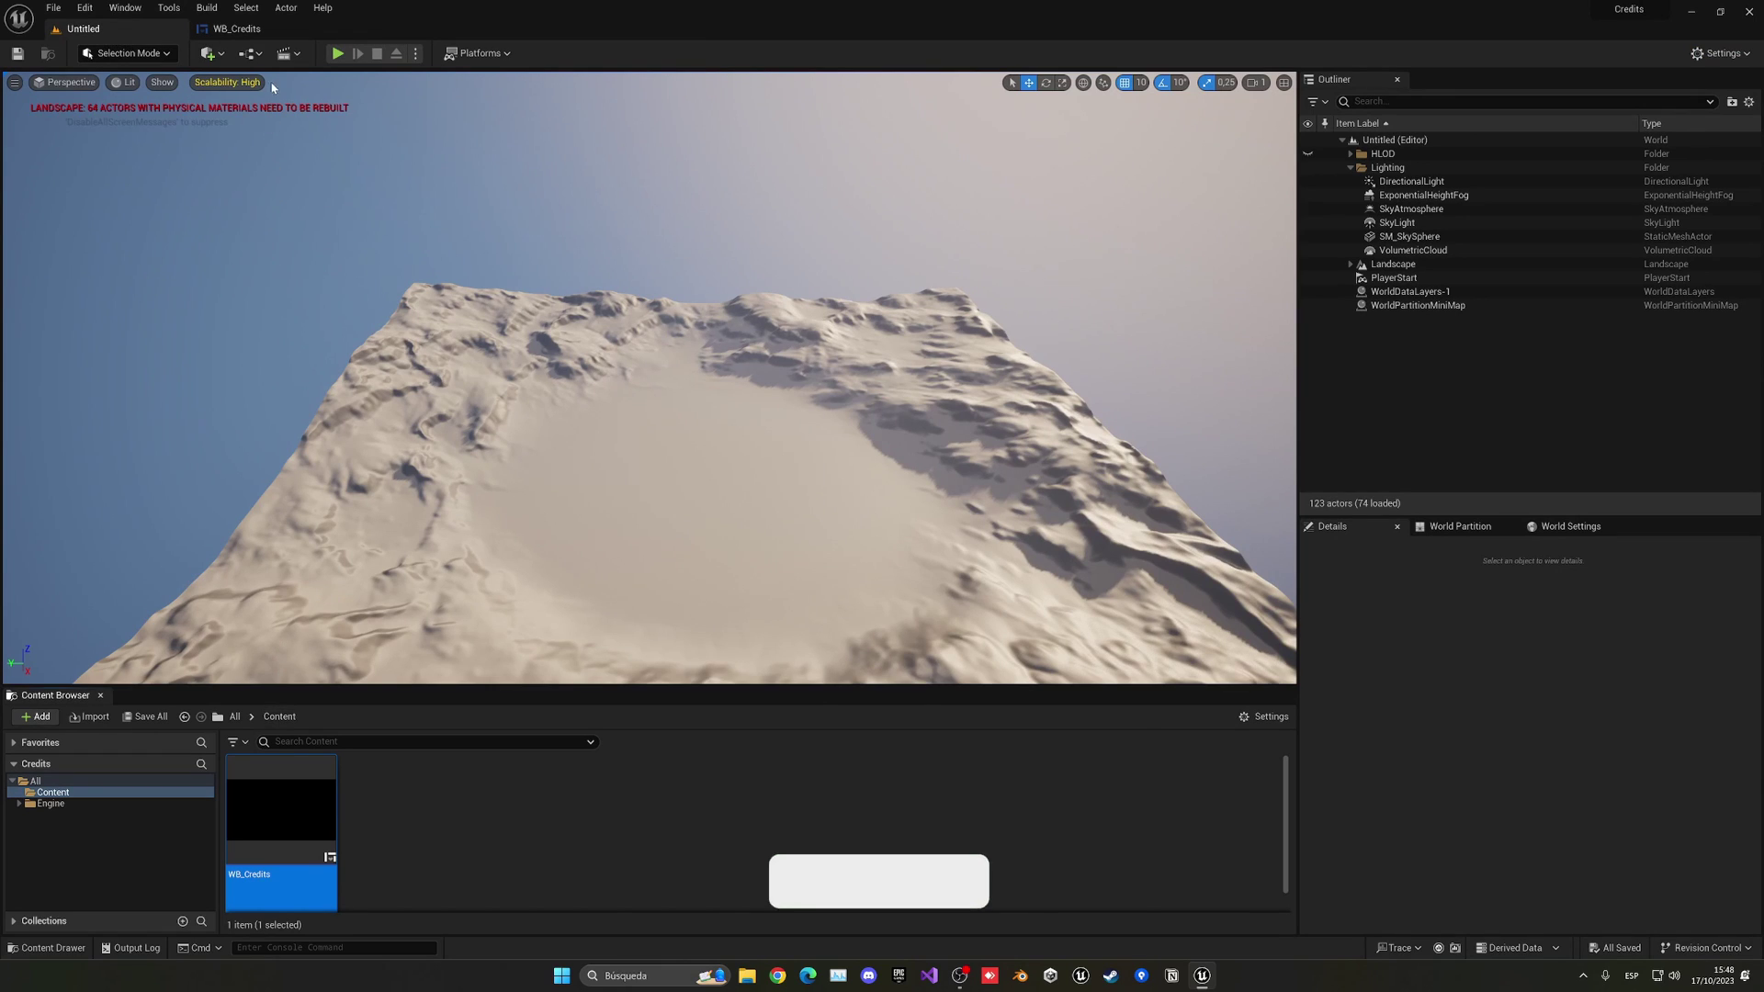
# In the Level Blueprint, create a WB_Credits widget after Event BeginPlay
pyautogui.click(249, 53)
pyautogui.click(336, 154)
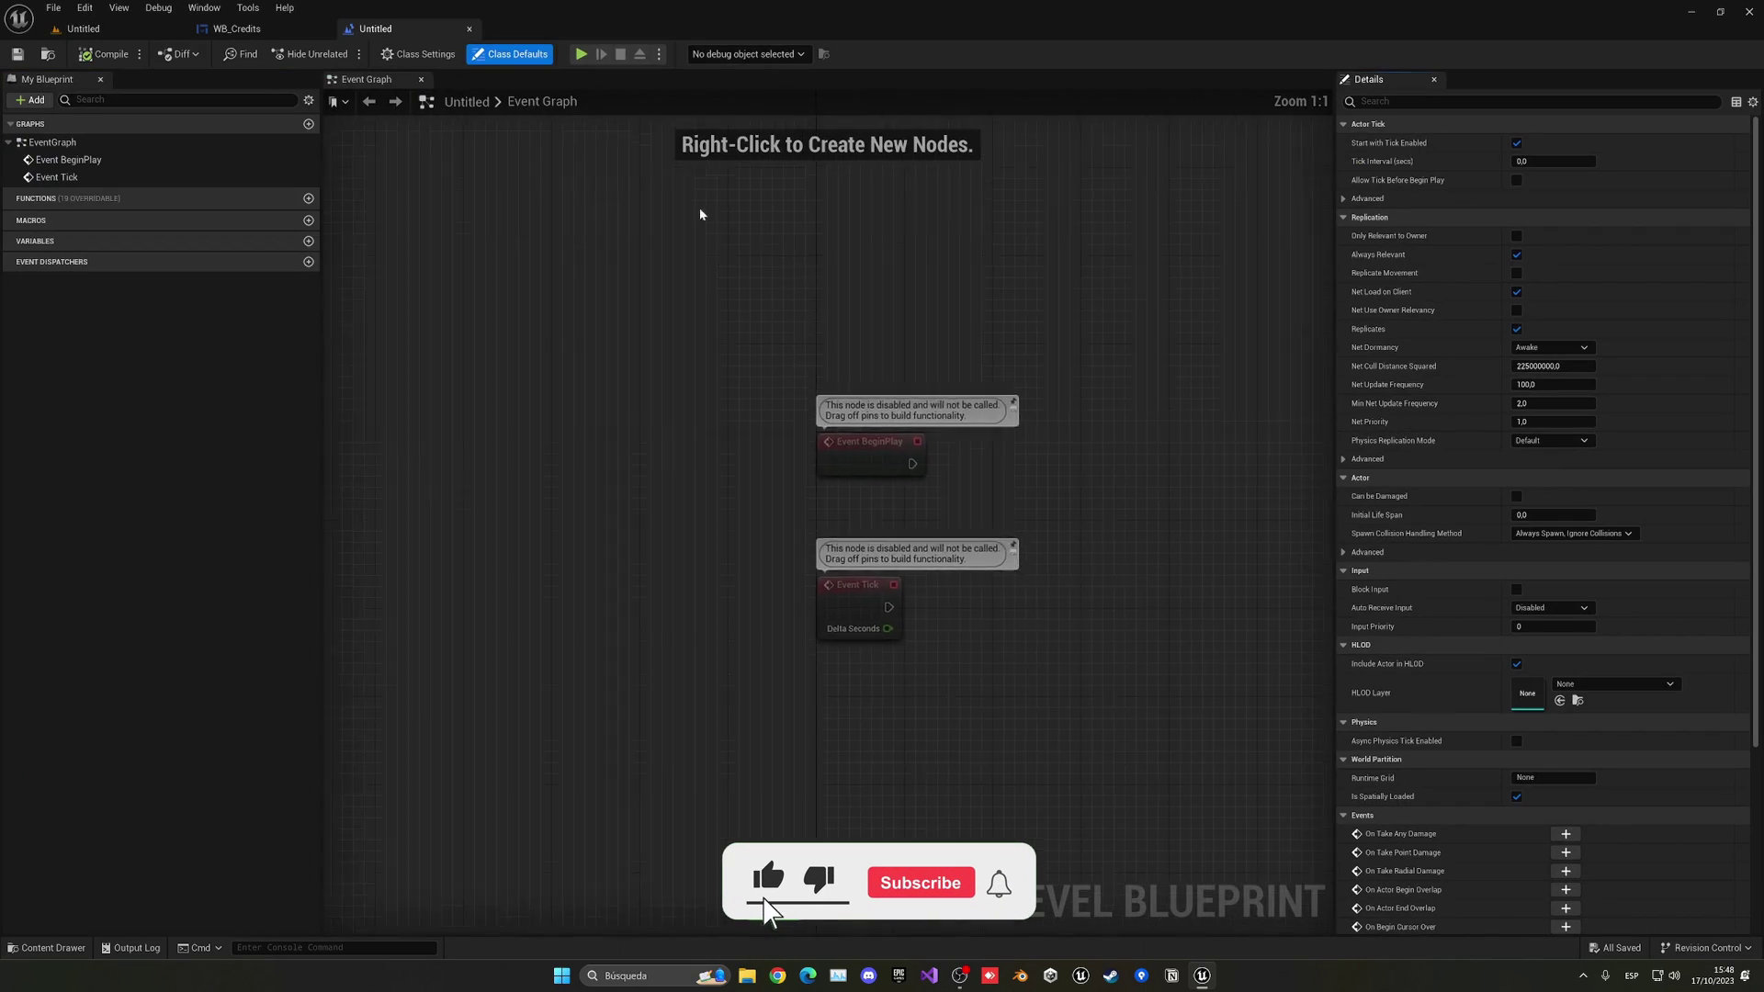
pyautogui.moveTo(613, 416); pyautogui.dragTo(722, 425)
pyautogui.write('creat')
pyautogui.click(831, 467)
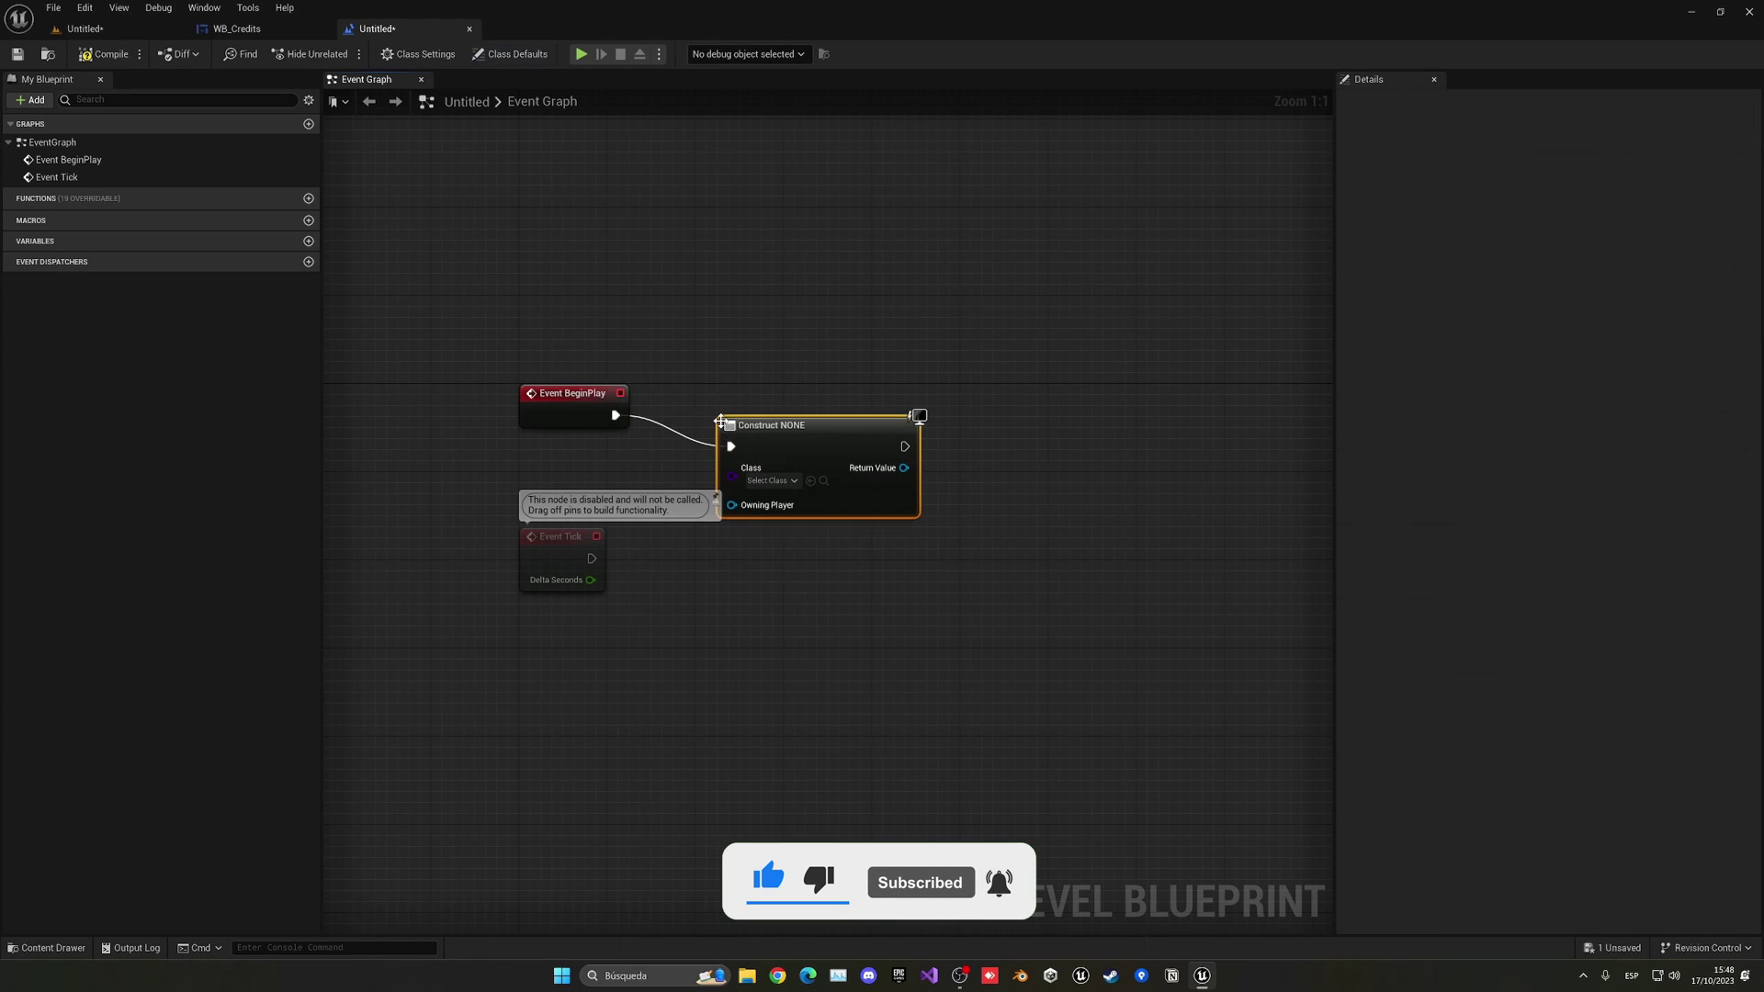
pyautogui.click(761, 447)
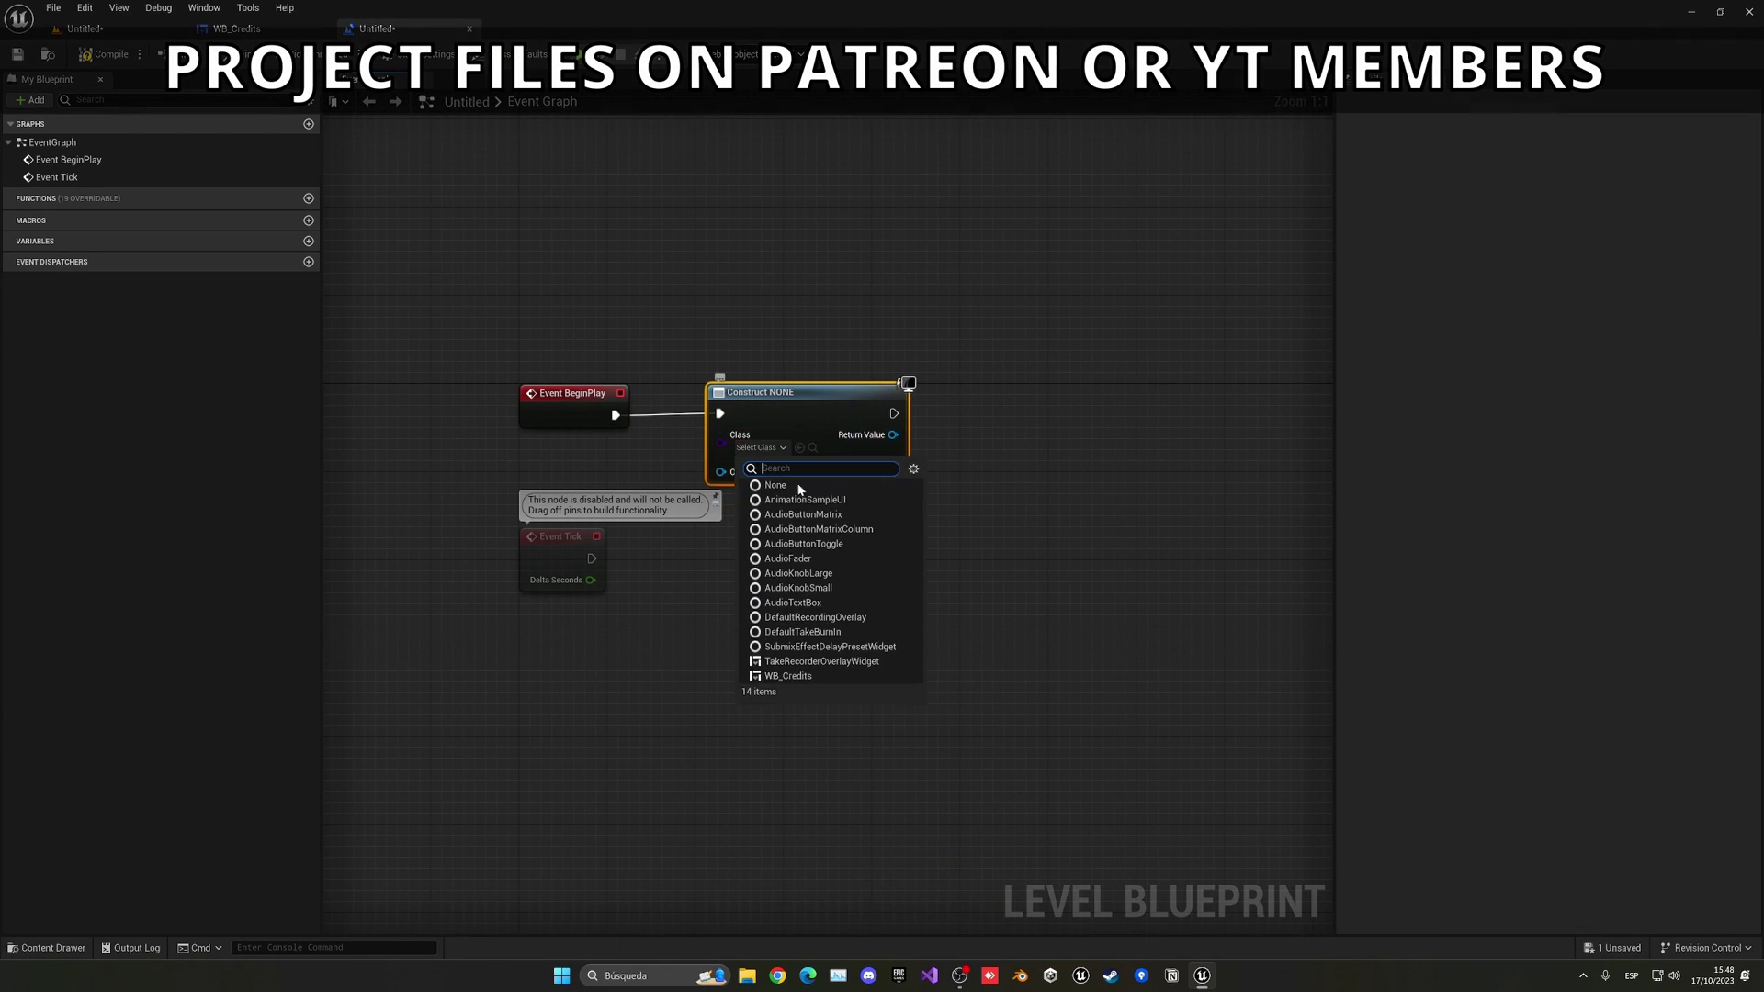
pyautogui.click(792, 675)
# Add the created widget to the viewport, straighten the connections, and return to the level
pyautogui.moveTo(865, 523); pyautogui.dragTo(711, 520, button='right')
pyautogui.moveTo(757, 431); pyautogui.dragTo(817, 432)
pyautogui.write('add to viewport')
pyautogui.press('Return')
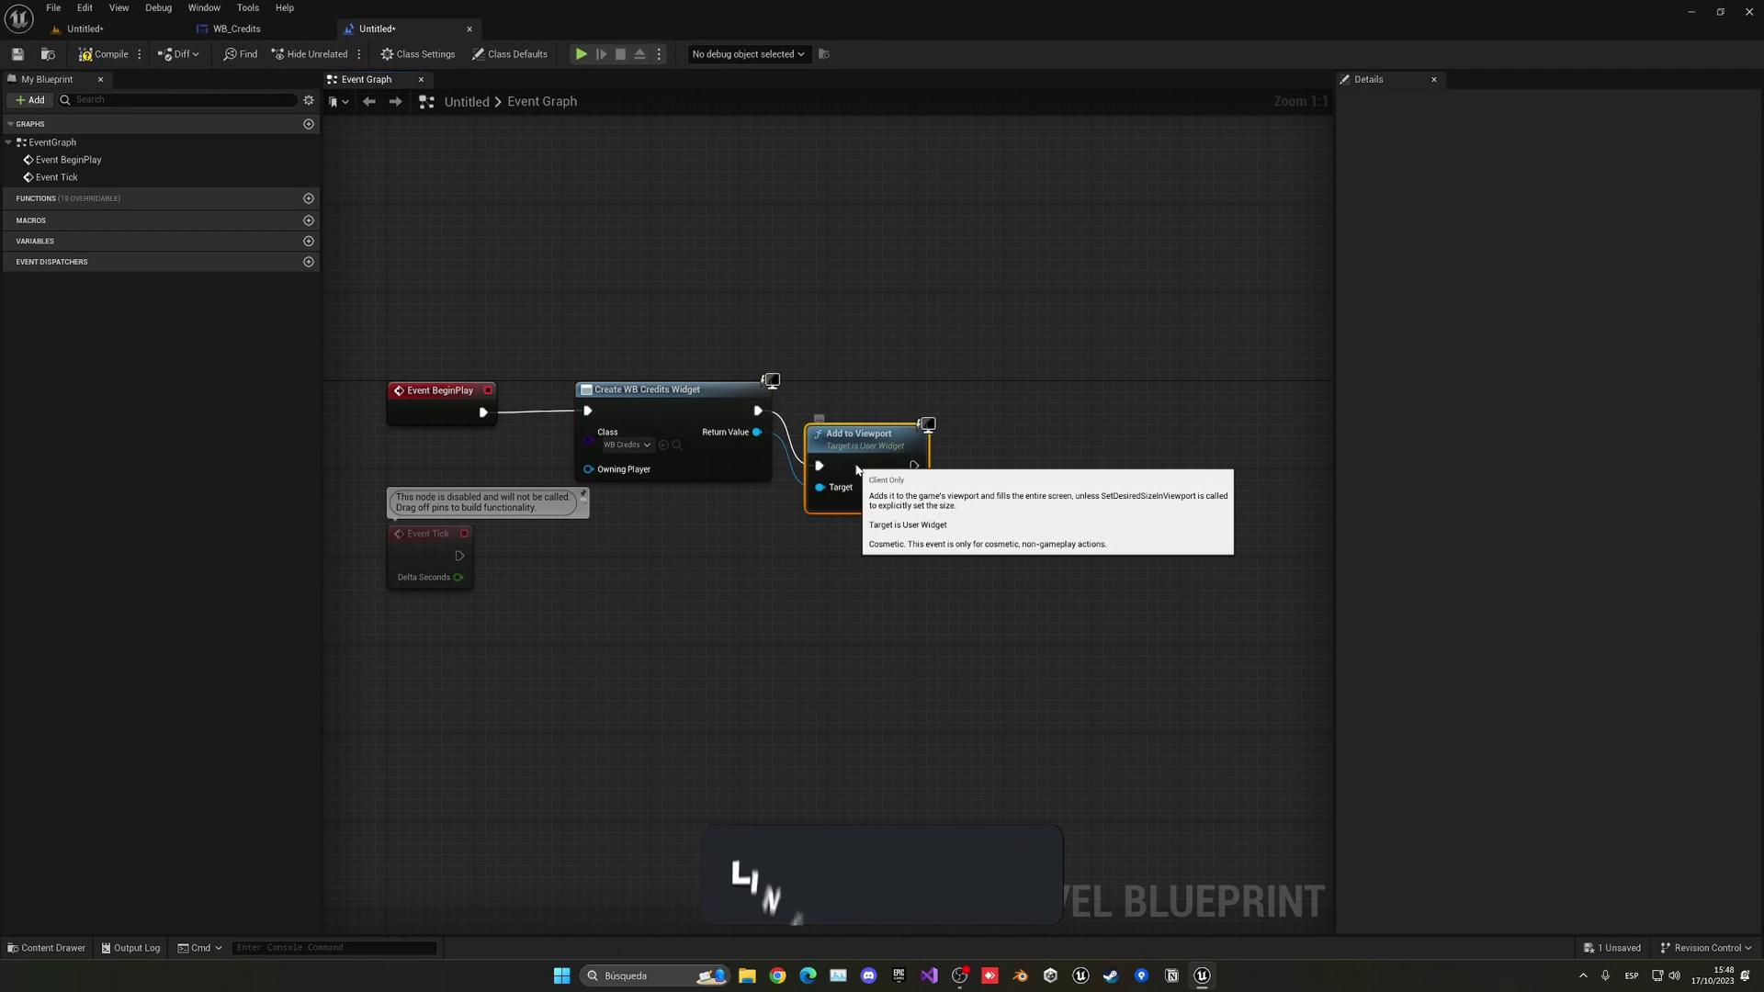
pyautogui.moveTo(374, 315); pyautogui.dragTo(904, 463)
pyautogui.press('q')
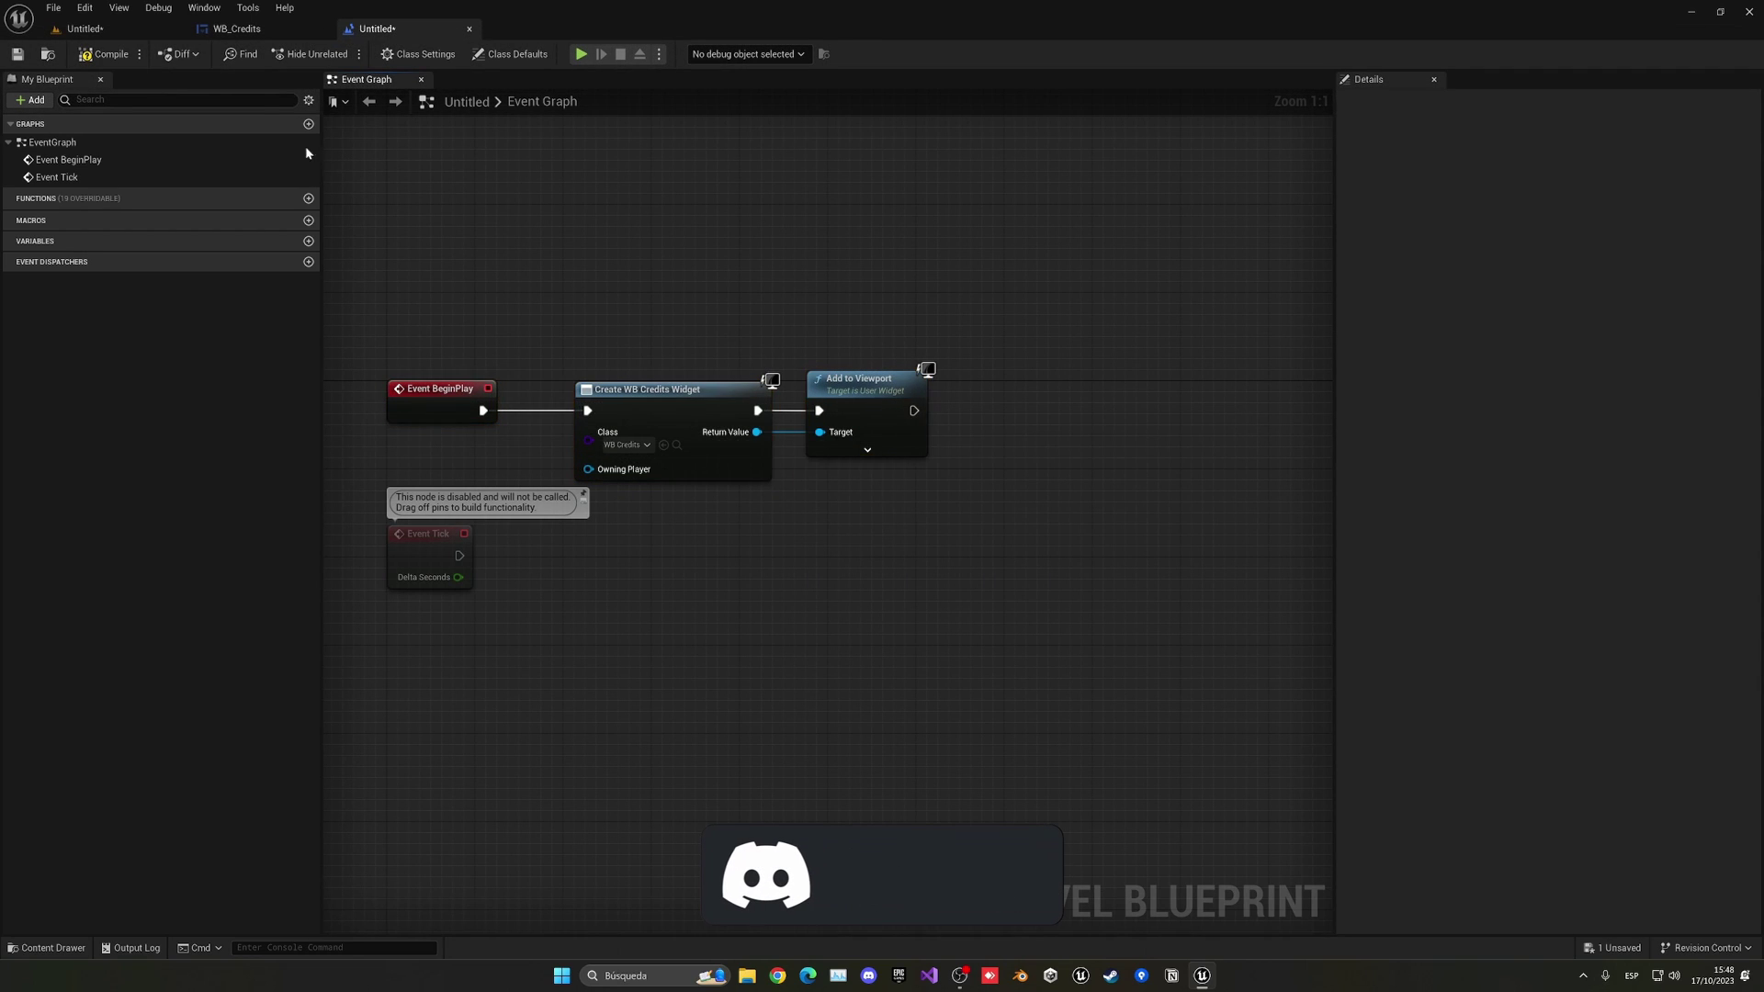
pyautogui.click(81, 28)
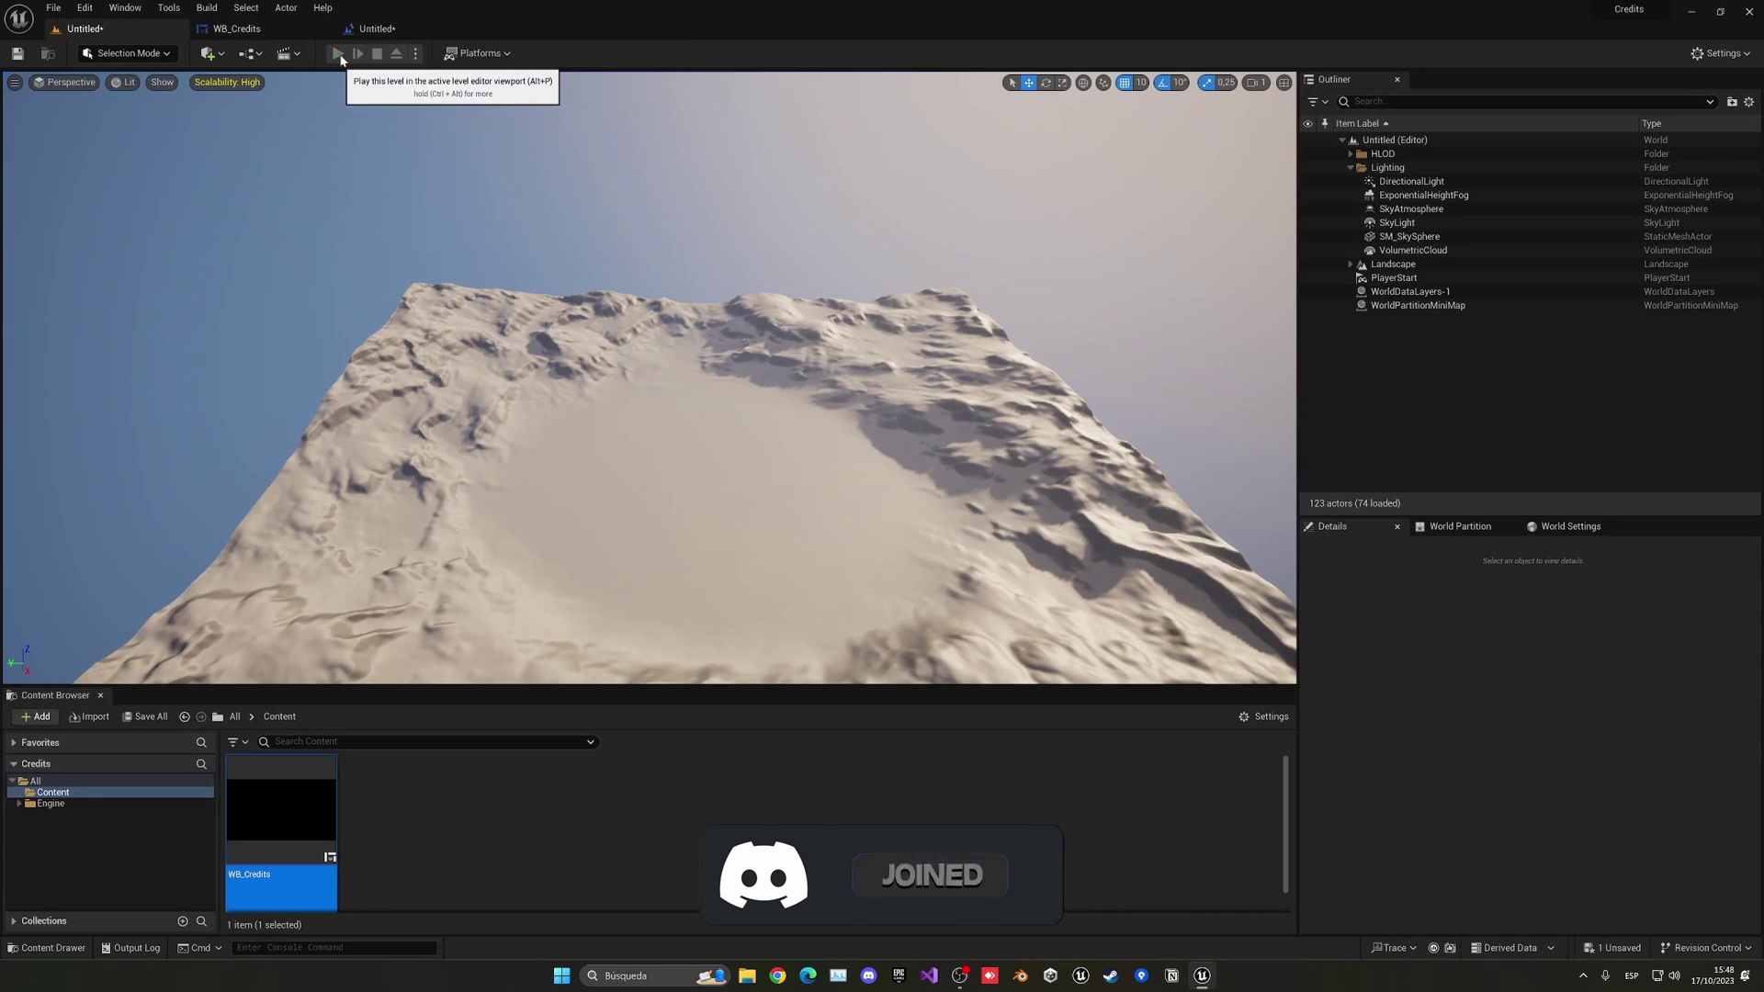
# Play the level in the editor to view the scrolling credits
pyautogui.click(338, 54)
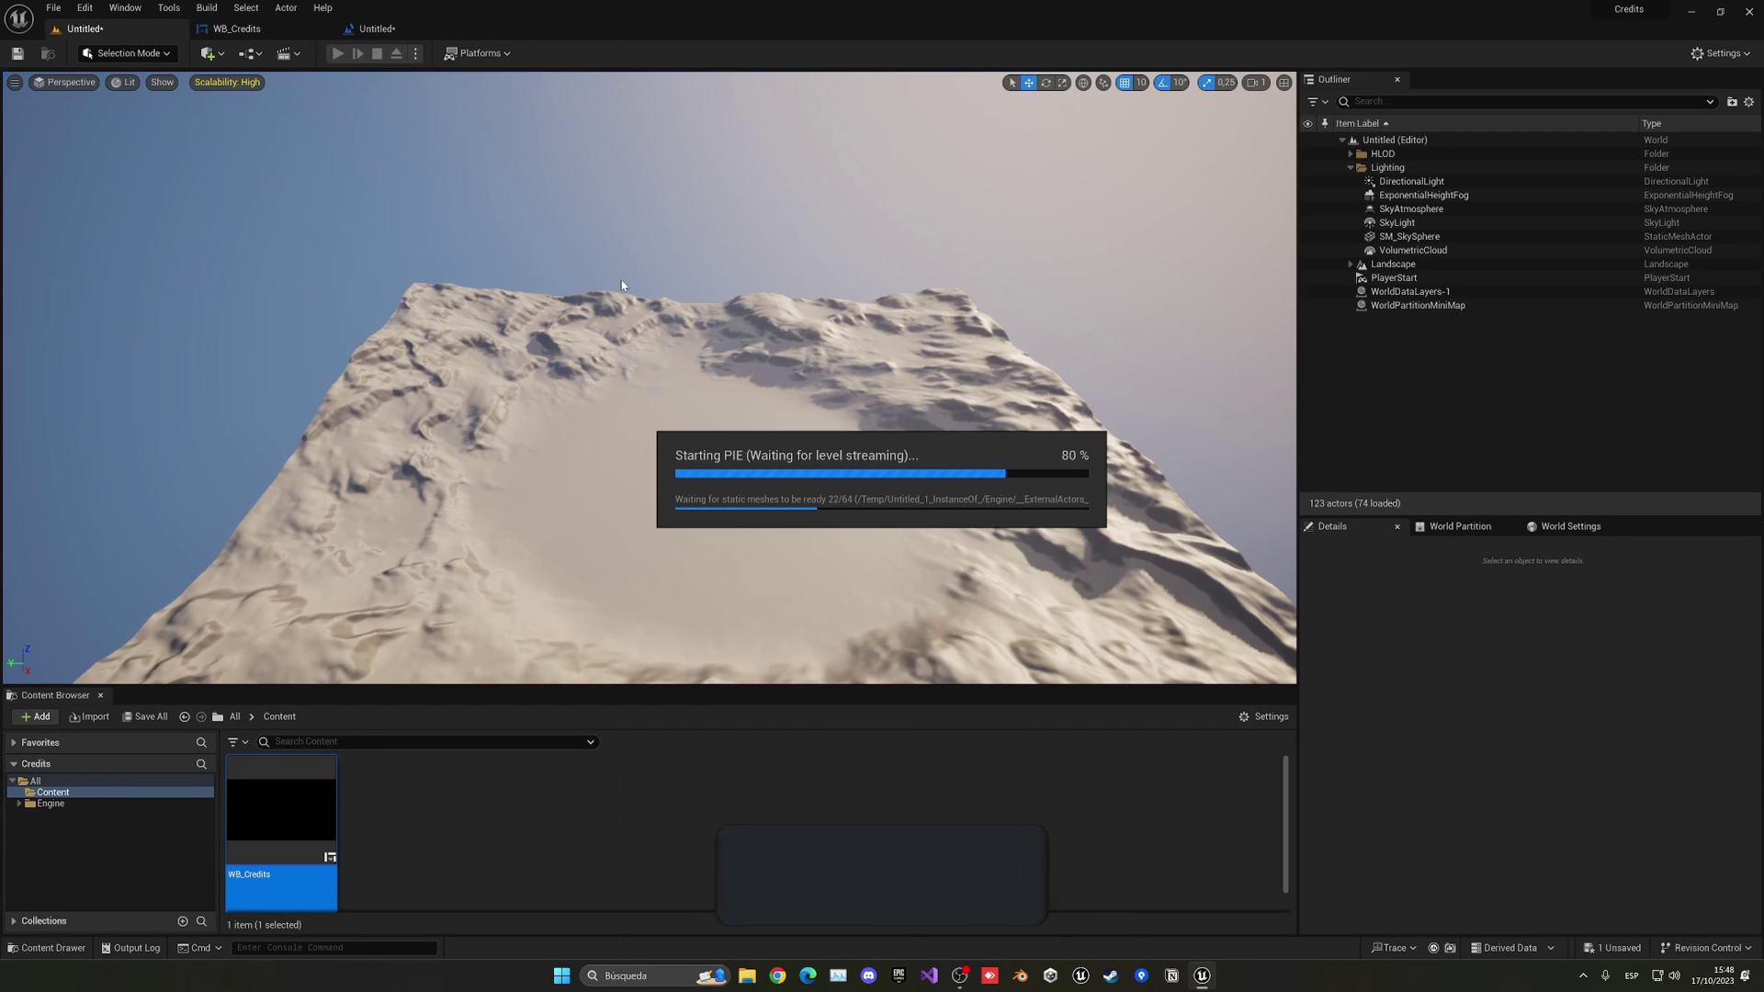